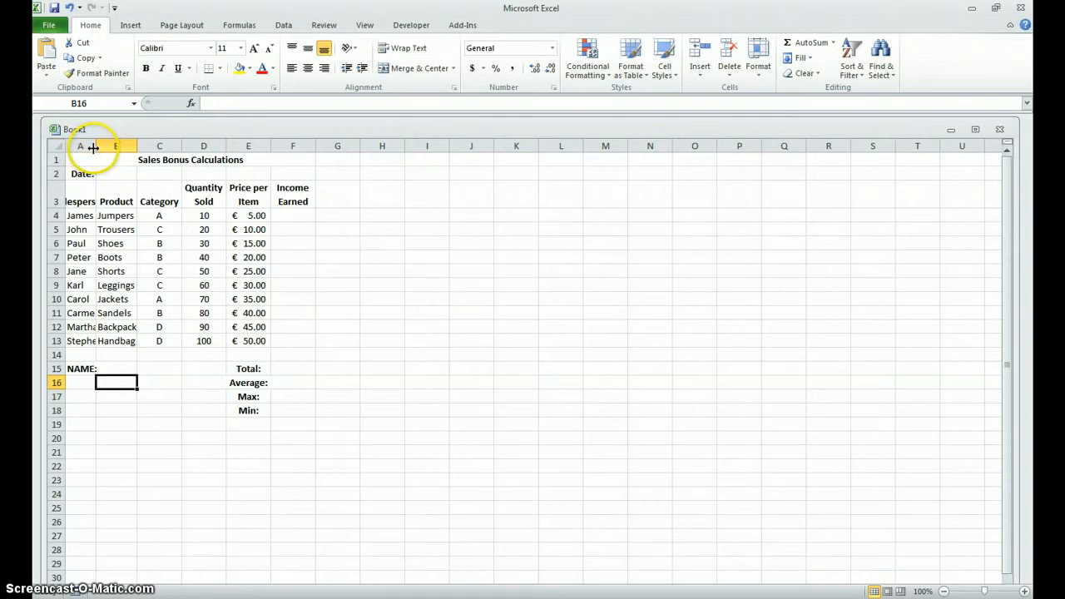
Step: Autofit the widths of columns A and B, and enter the formula =TODAY() in cell B2 beside the date label
double_click(95, 146)
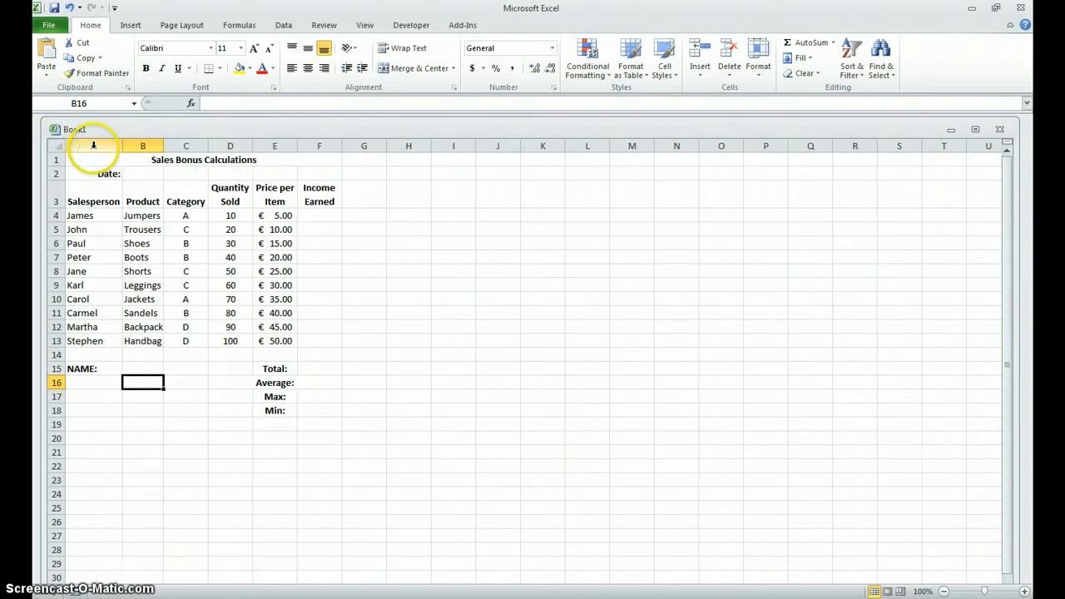
double_click(166, 148)
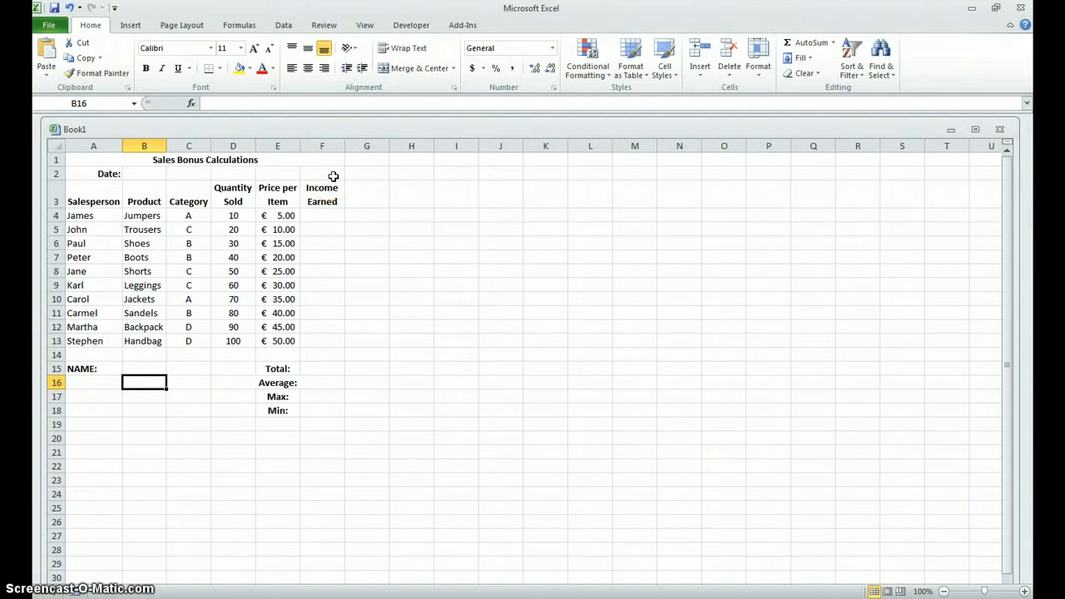
left_click(146, 174)
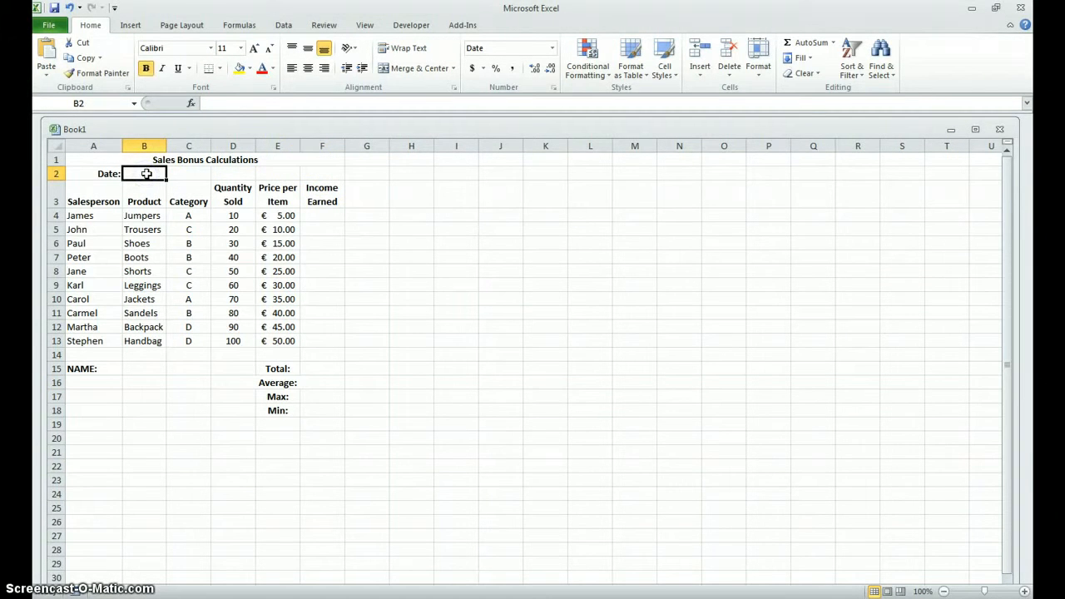
type("=tod")
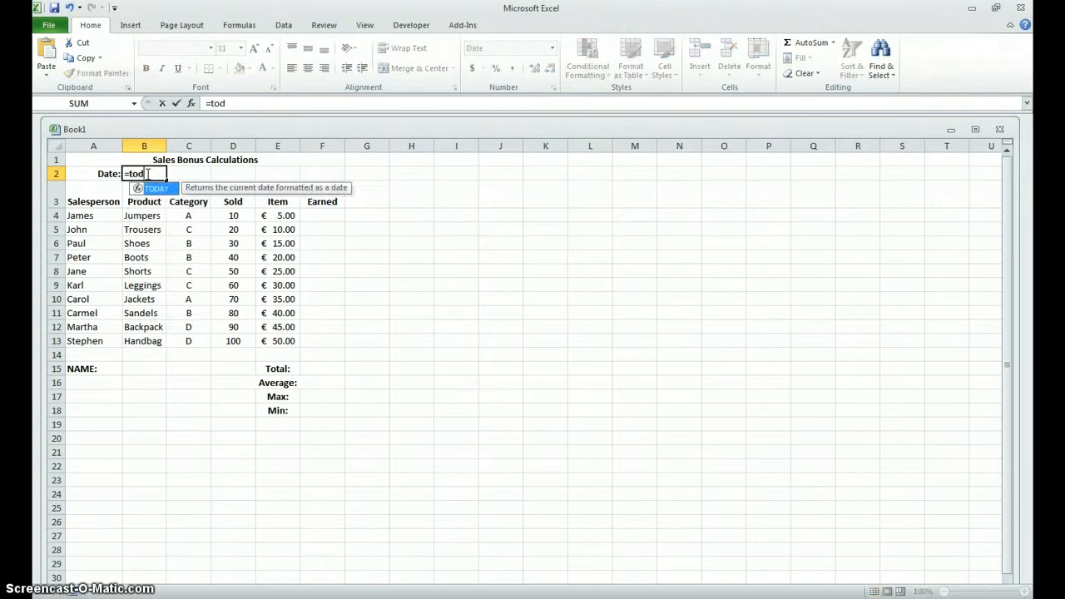
type("ay()")
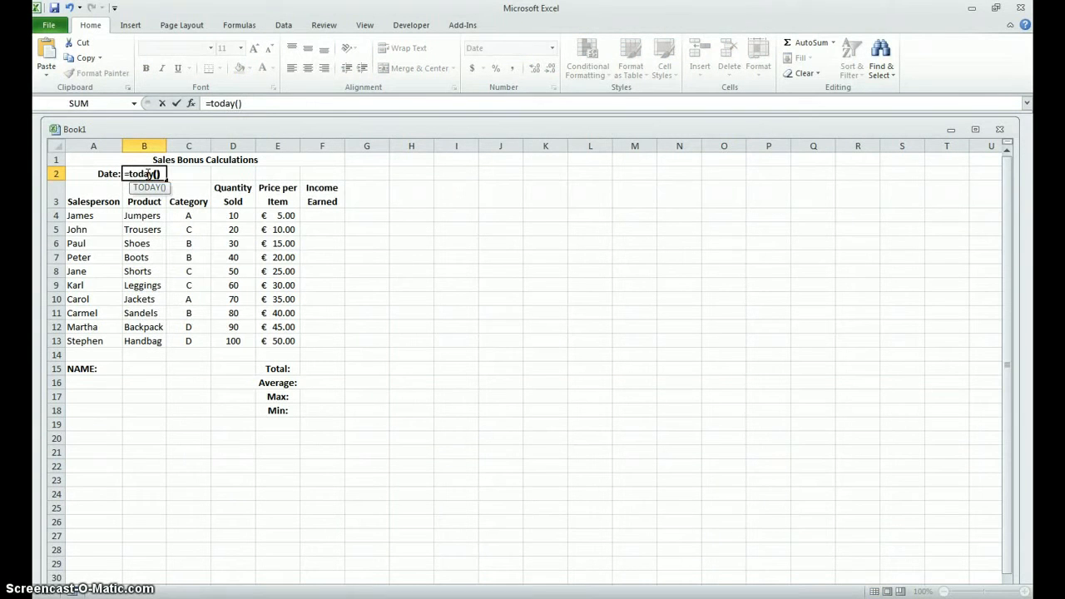
key("Return")
left_click(147, 173)
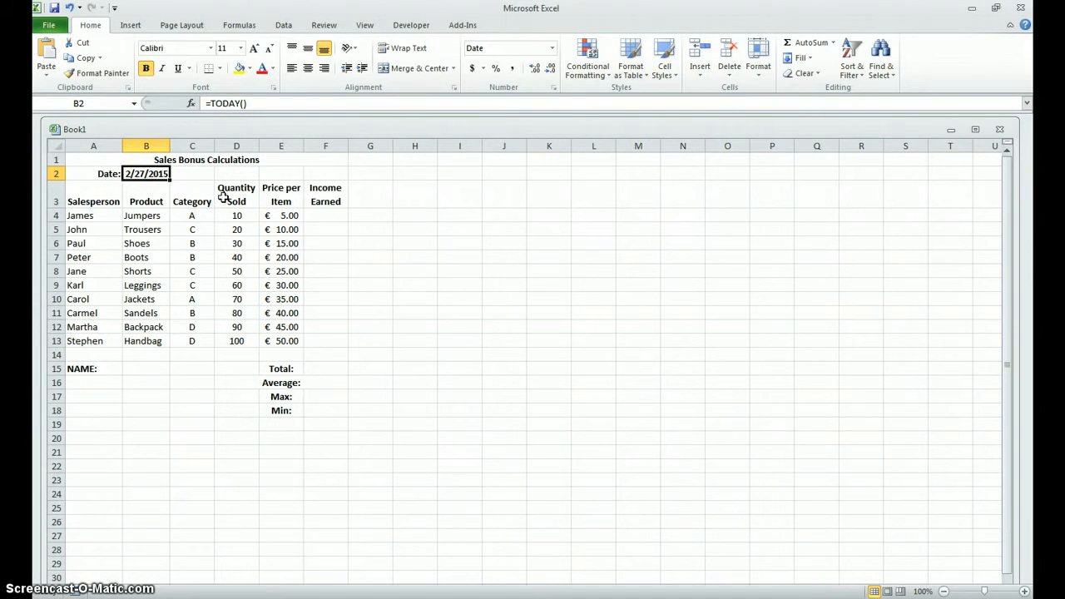
Step: Calculate the first salesperson's income earned in F4 with the formula =D4*E4
left_click(334, 215)
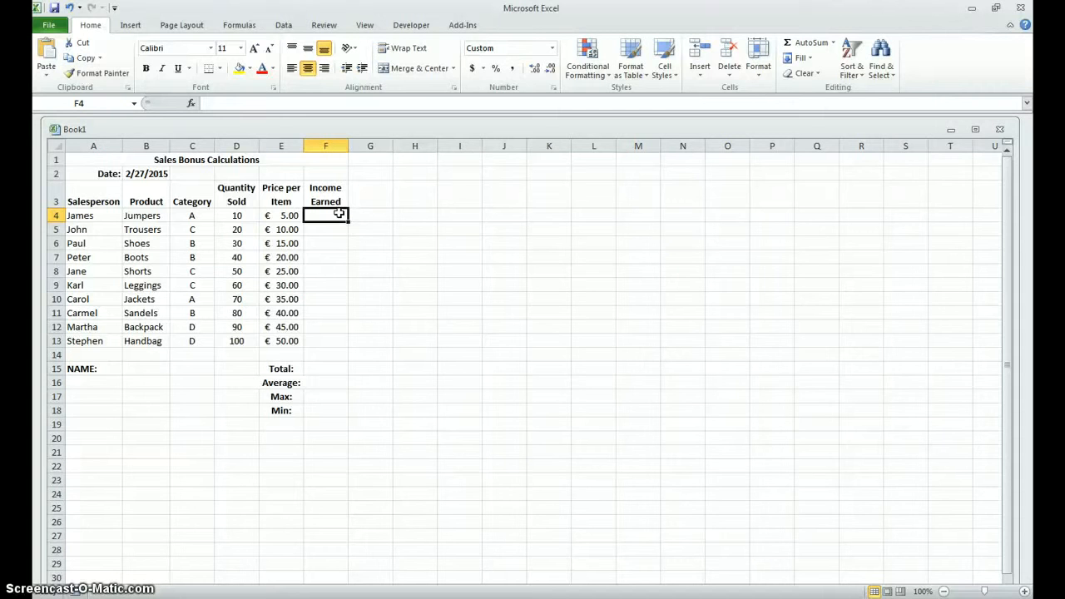
type("=")
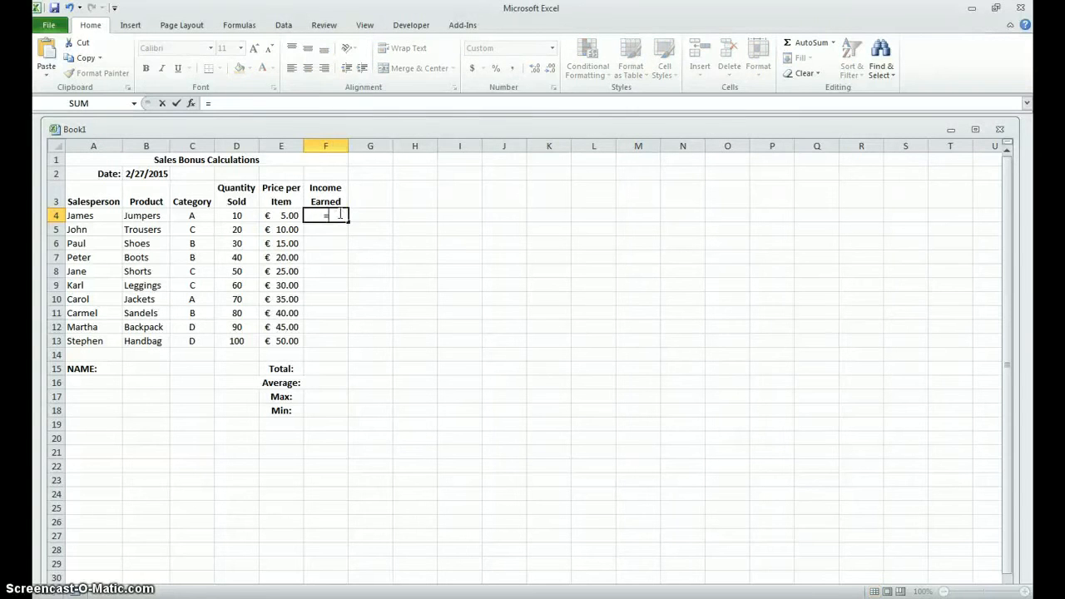
left_click(237, 213)
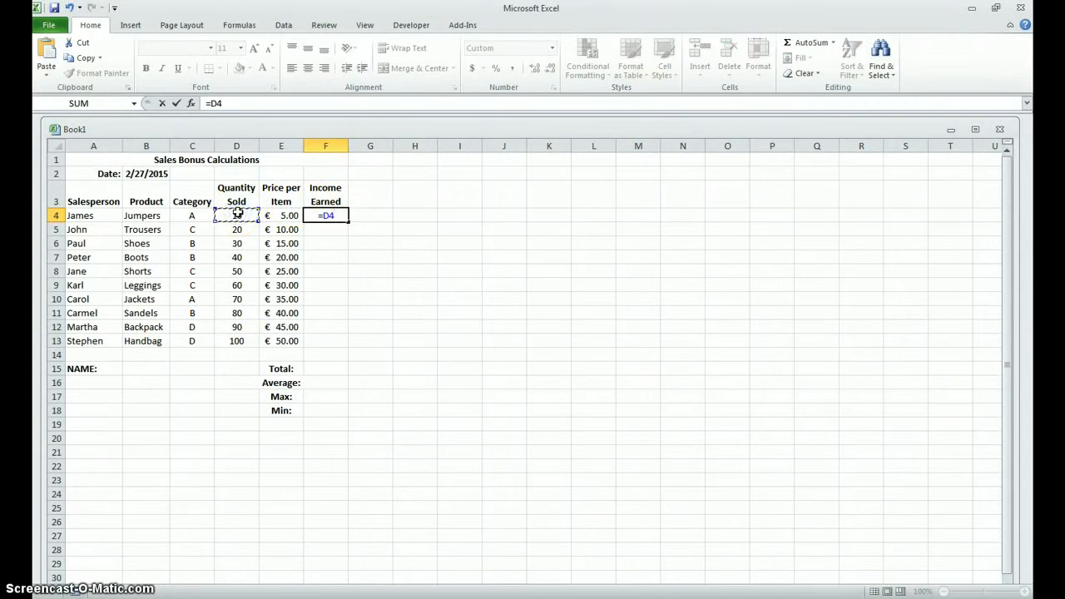
type("*")
left_click(278, 216)
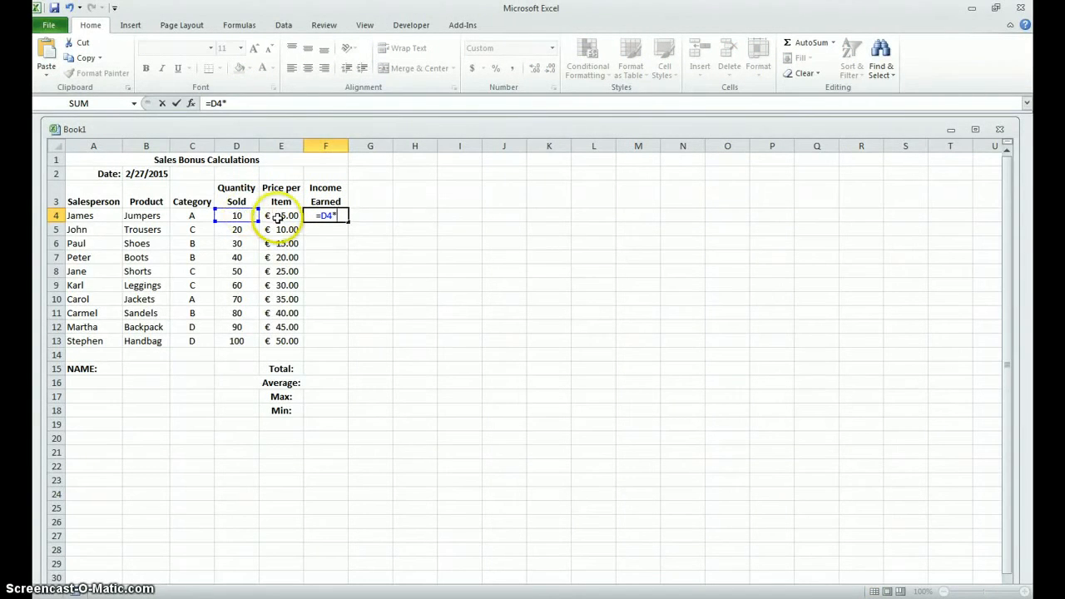
key("Return")
Step: Fill the income formula from F4 down to F13 and widen column F to fit the amounts
left_click(310, 213)
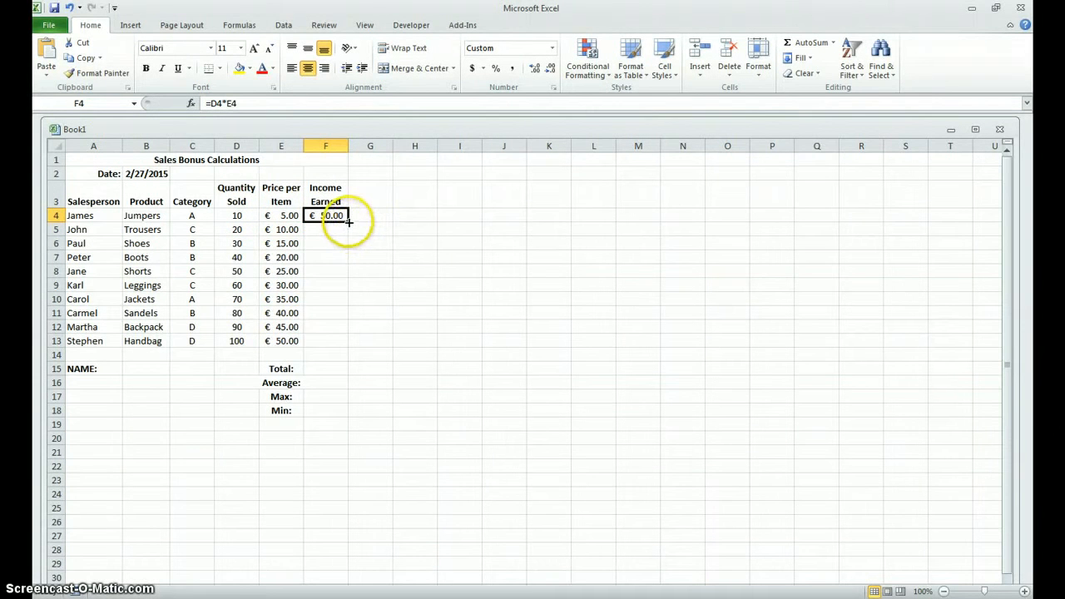
left_click_drag(348, 221, 352, 350)
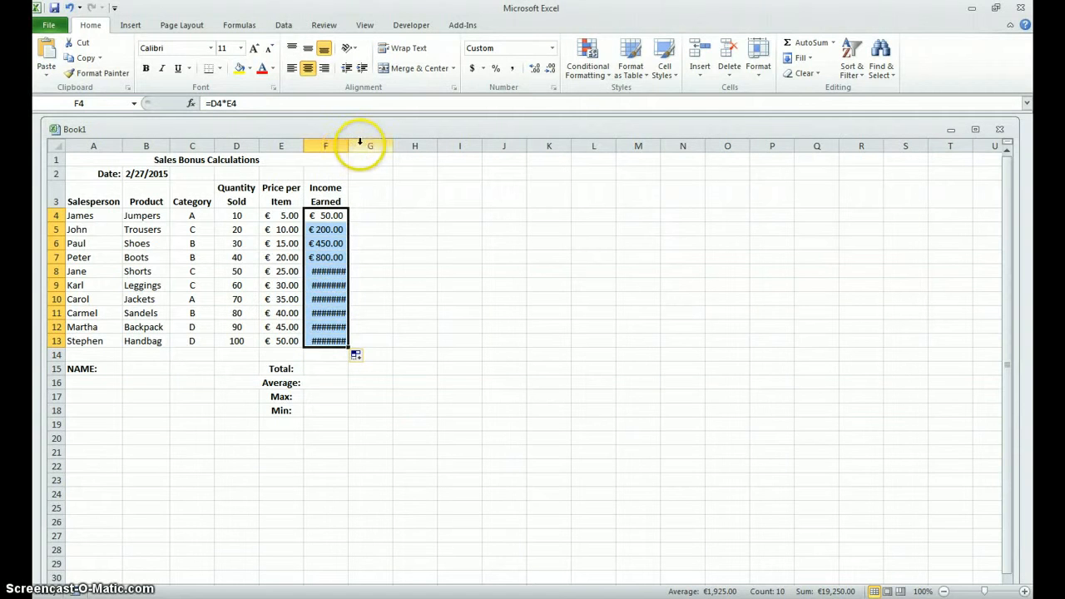
left_click_drag(349, 147, 356, 147)
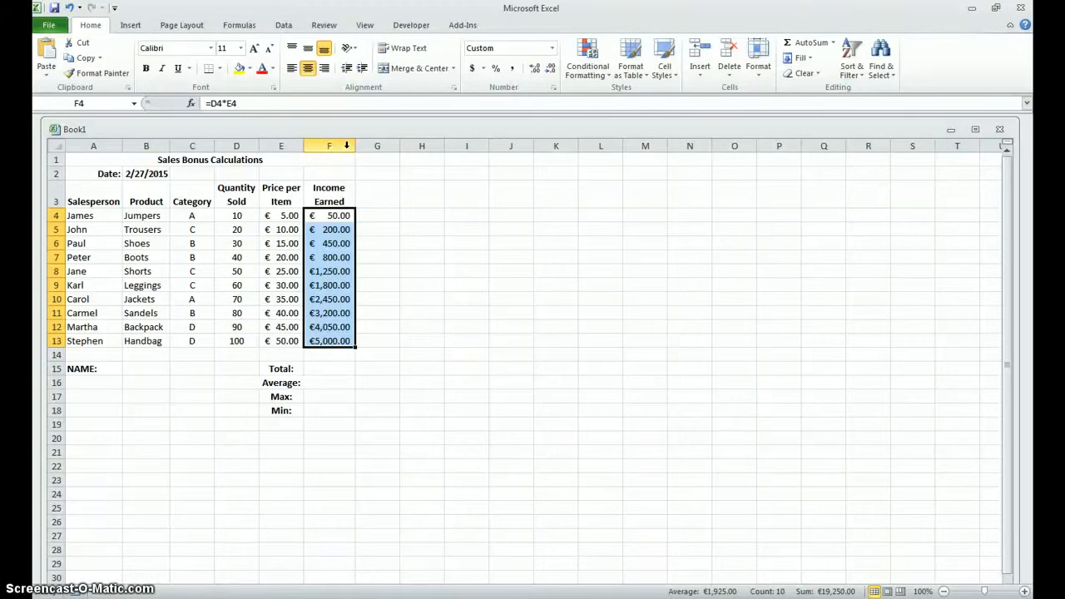
Step: Enter the total of the income earned in F15 with the formula =SUM(F4:F13)
left_click(338, 372)
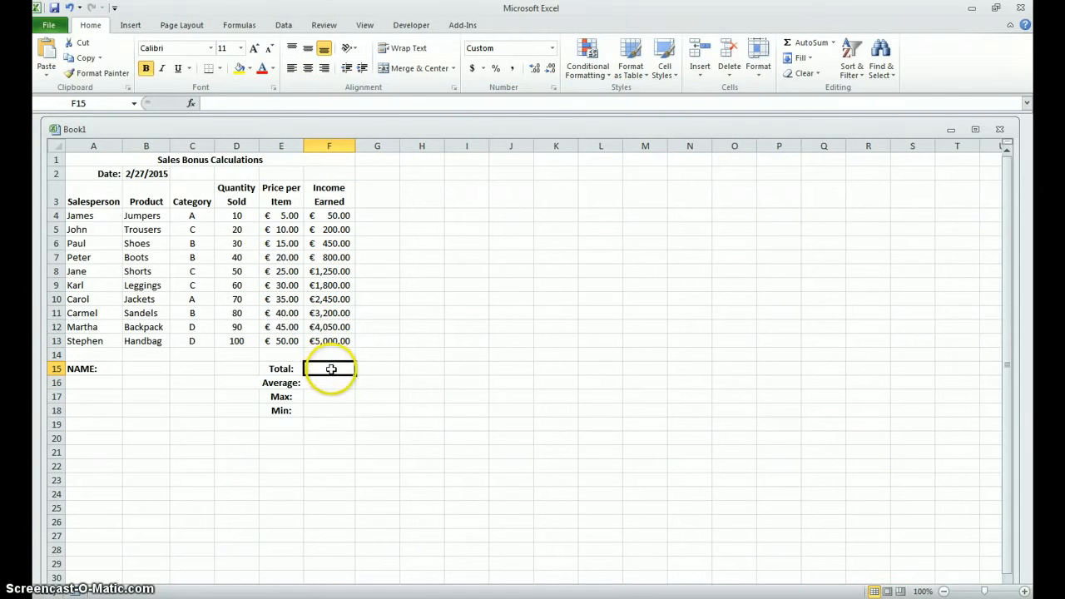
type("=sum(")
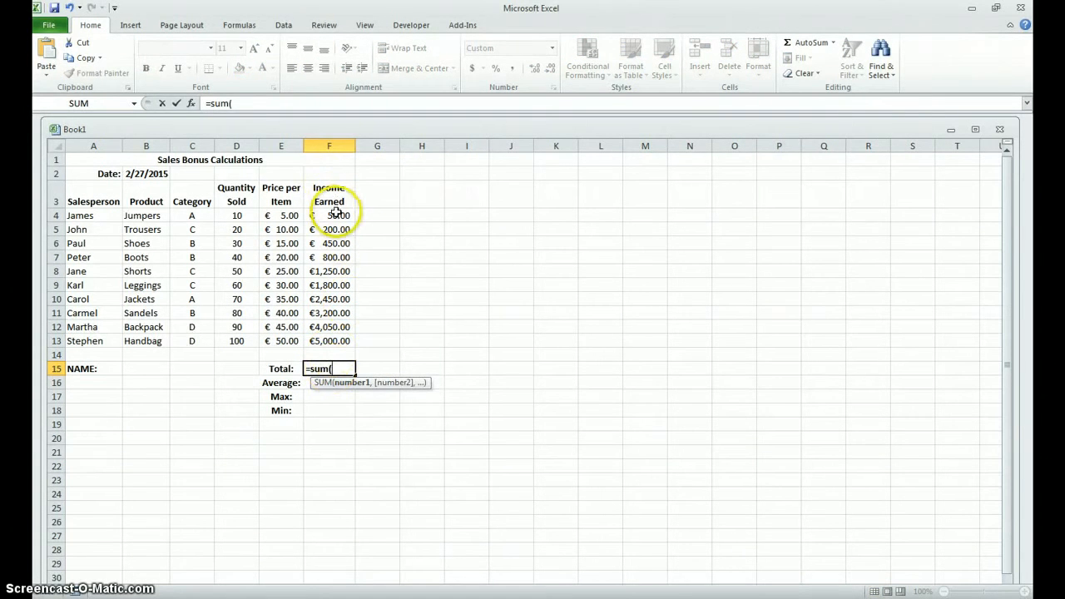
left_click_drag(331, 215, 328, 336)
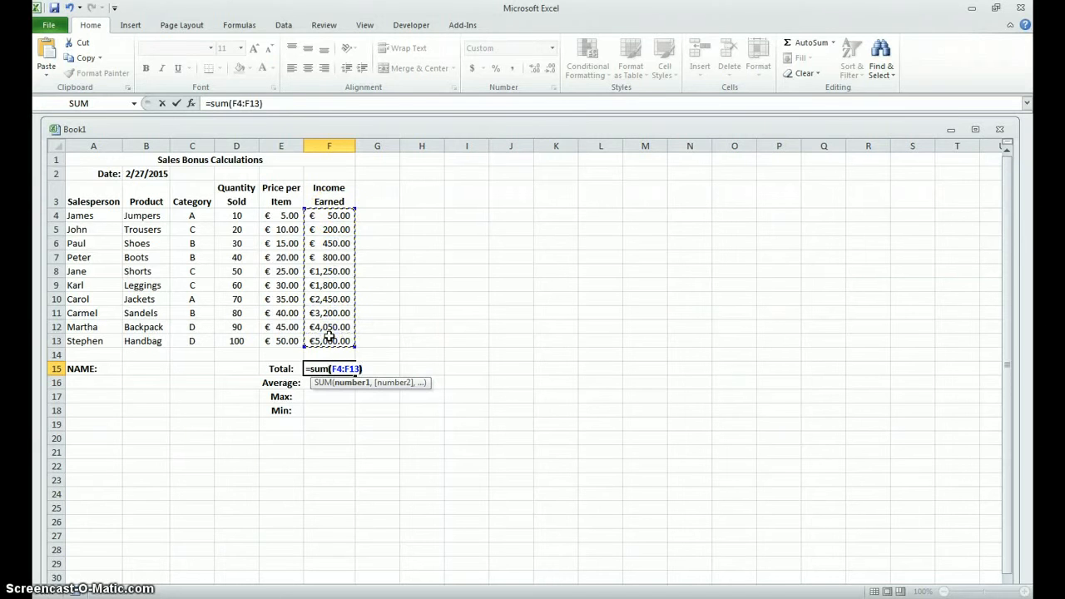
key("Return")
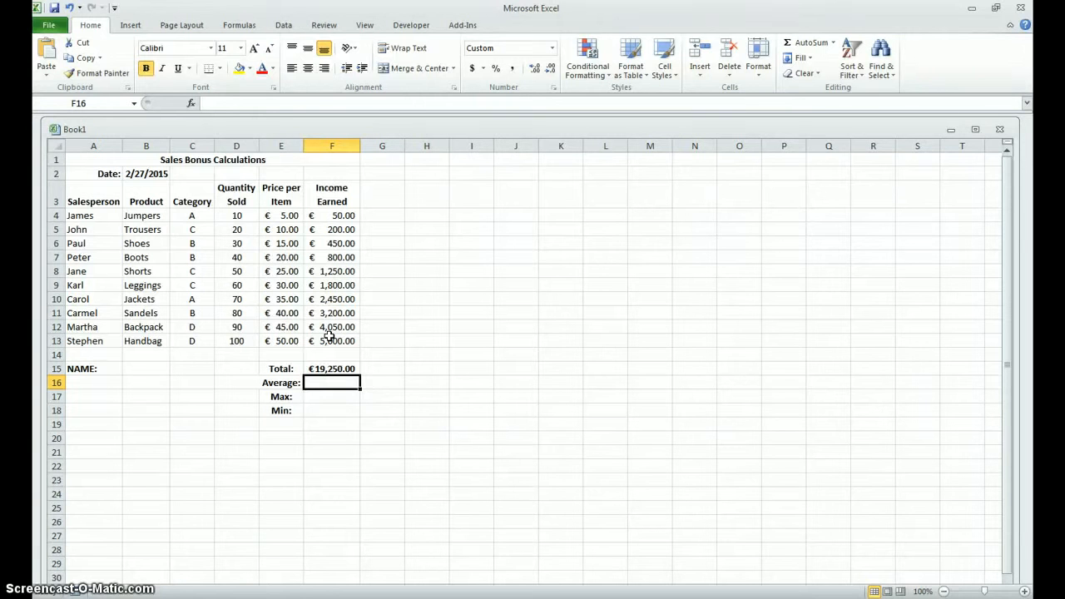
Step: Enter the average of the income earned in F16 with the AVERAGE function over F4:F13
type("=a")
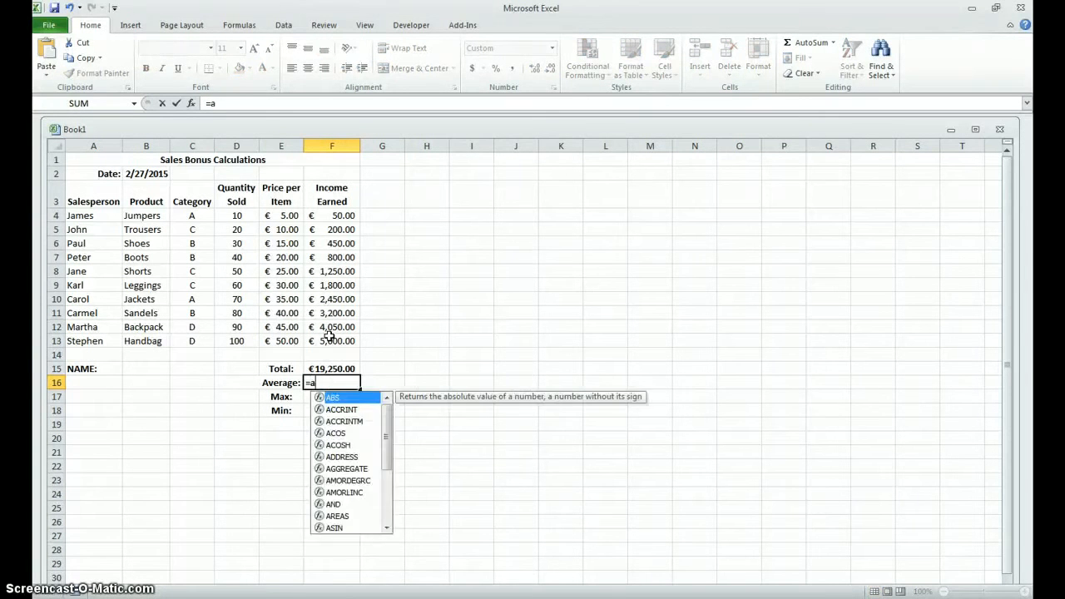
type("verage")
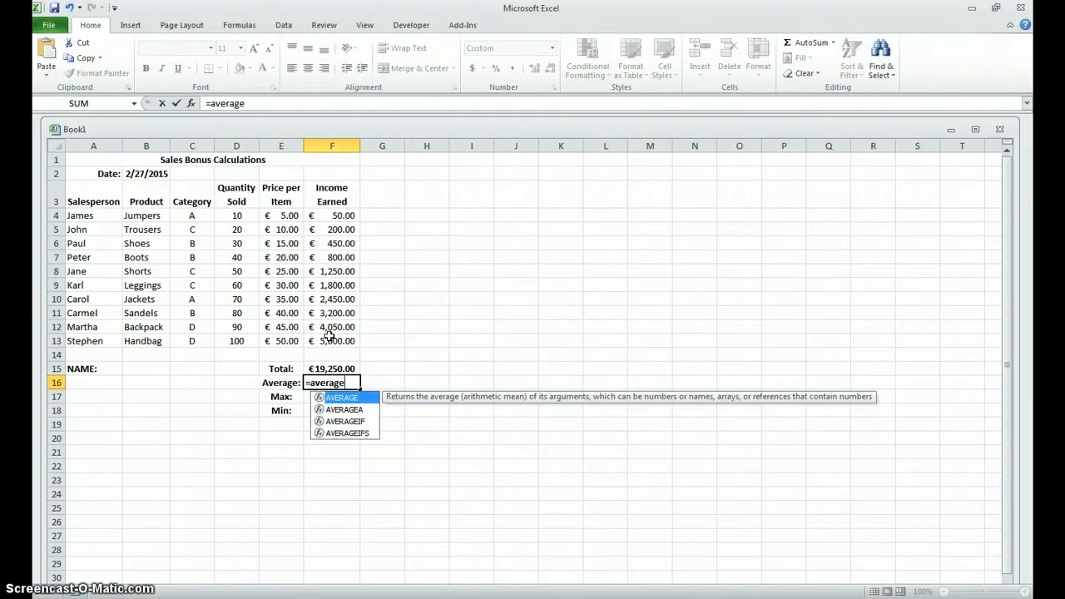
type("(")
left_click_drag(343, 215, 335, 335)
key("Return")
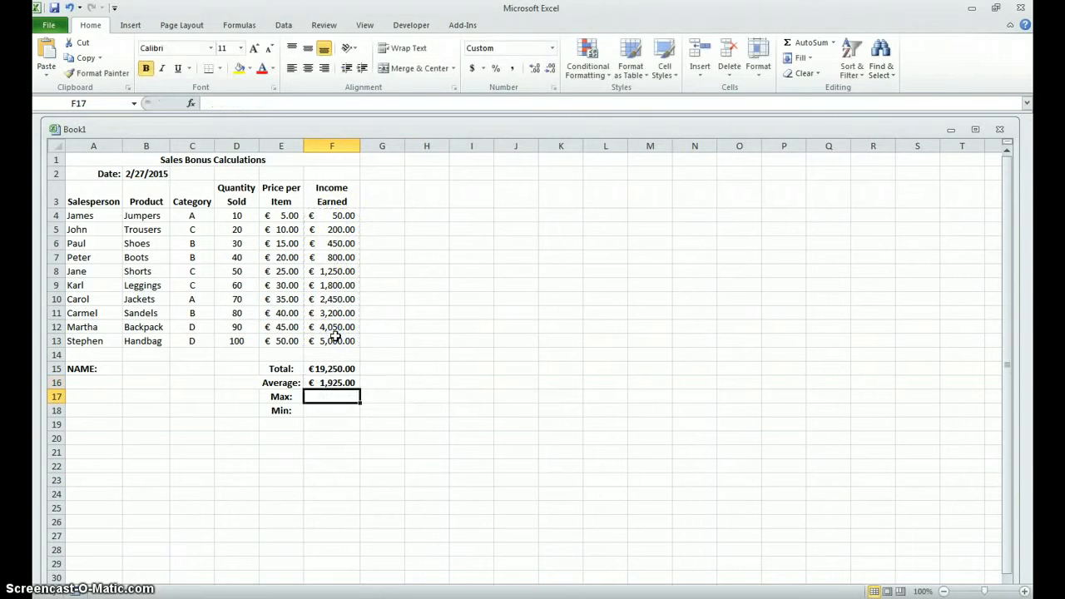
Step: Enter the highest income earned in F17 with the MAX function over F4:F13
type("=")
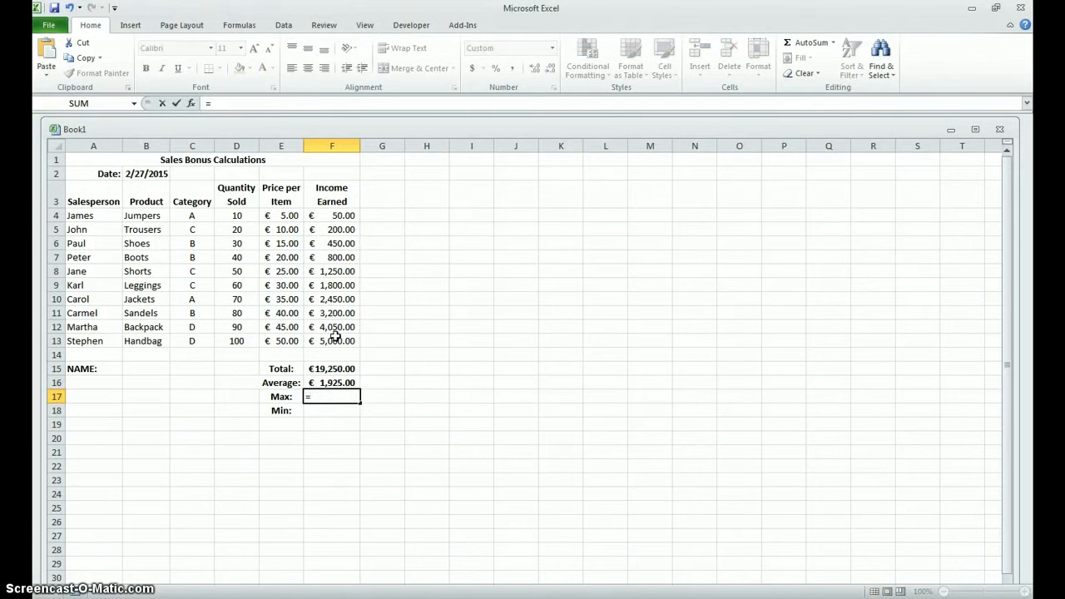
type("max")
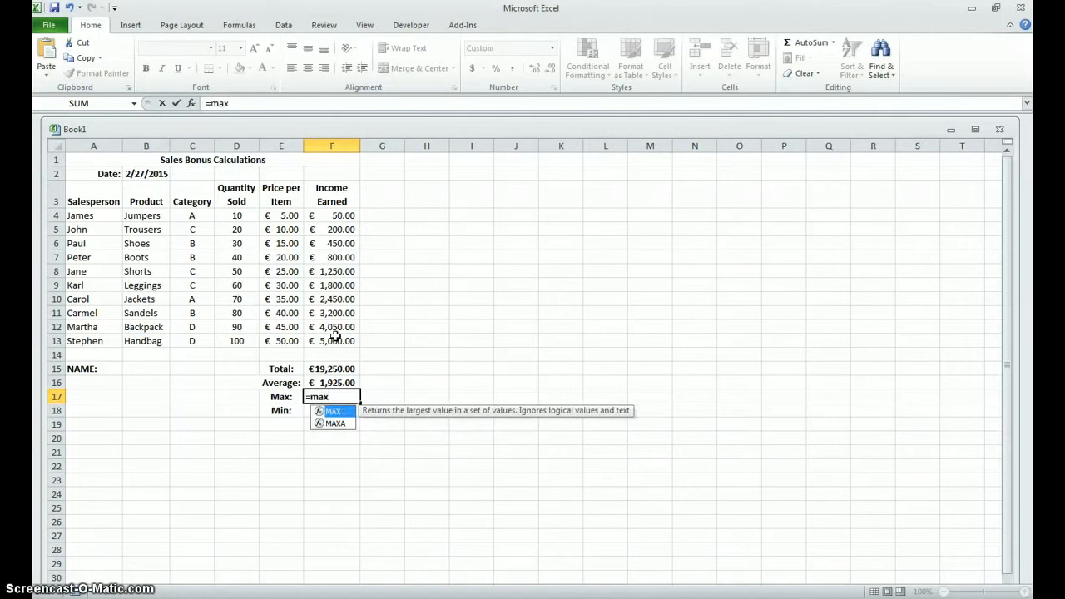
type("(")
left_click_drag(344, 214, 337, 337)
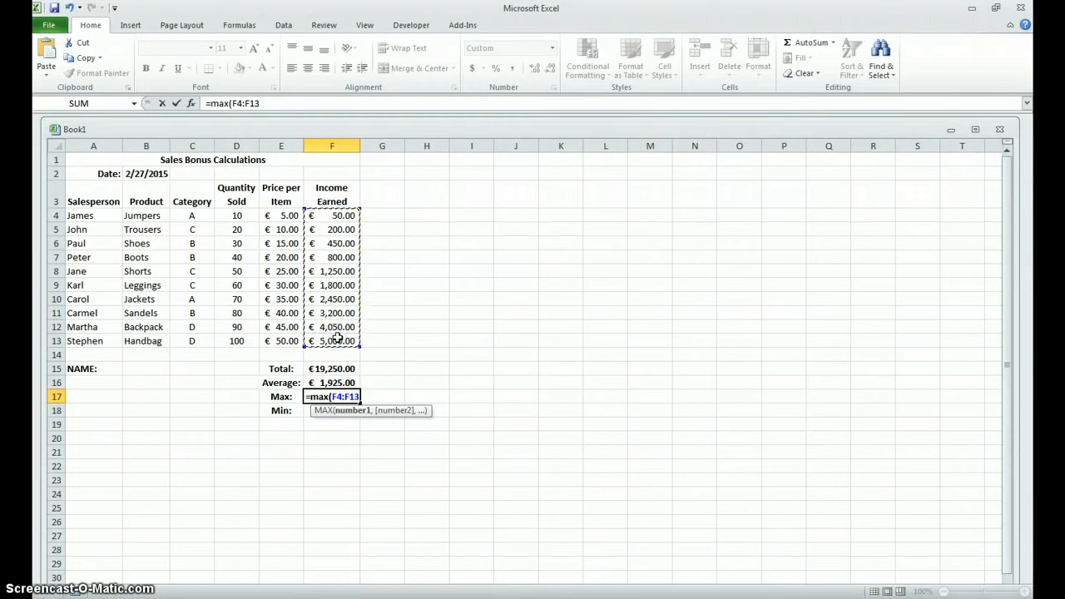
key("Return")
Step: Enter the lowest income earned in F18 with the MIN function over F4:F13
type("=")
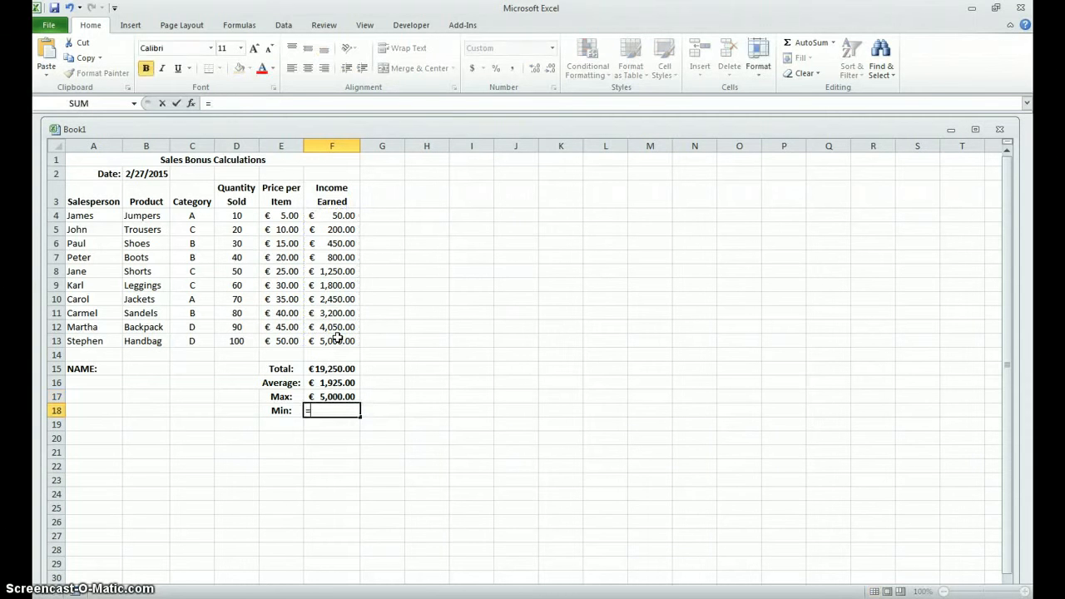
type("min(")
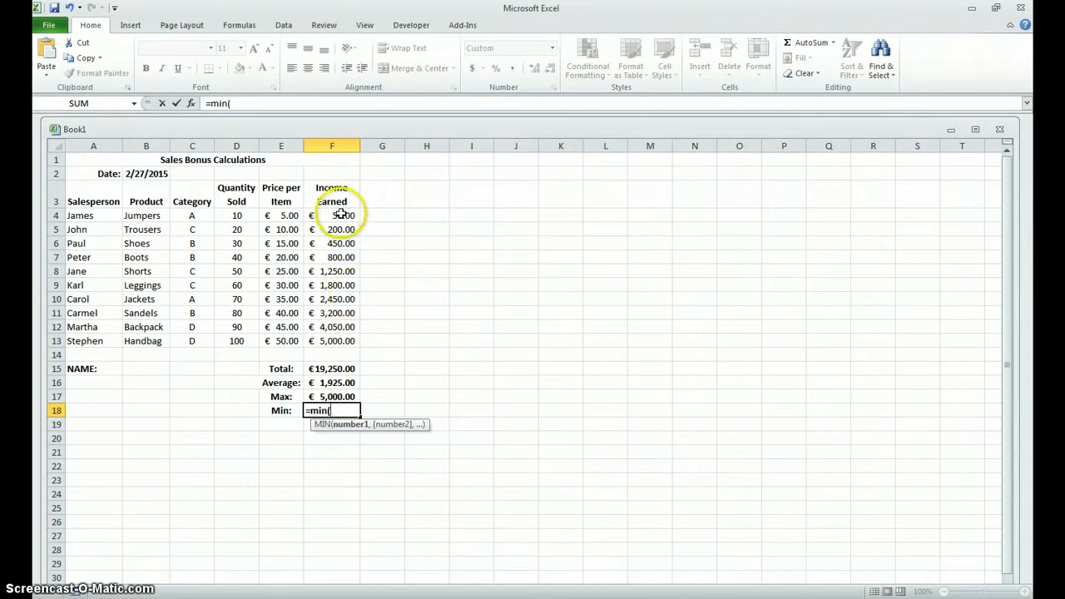
left_click_drag(345, 218, 332, 341)
key("Return")
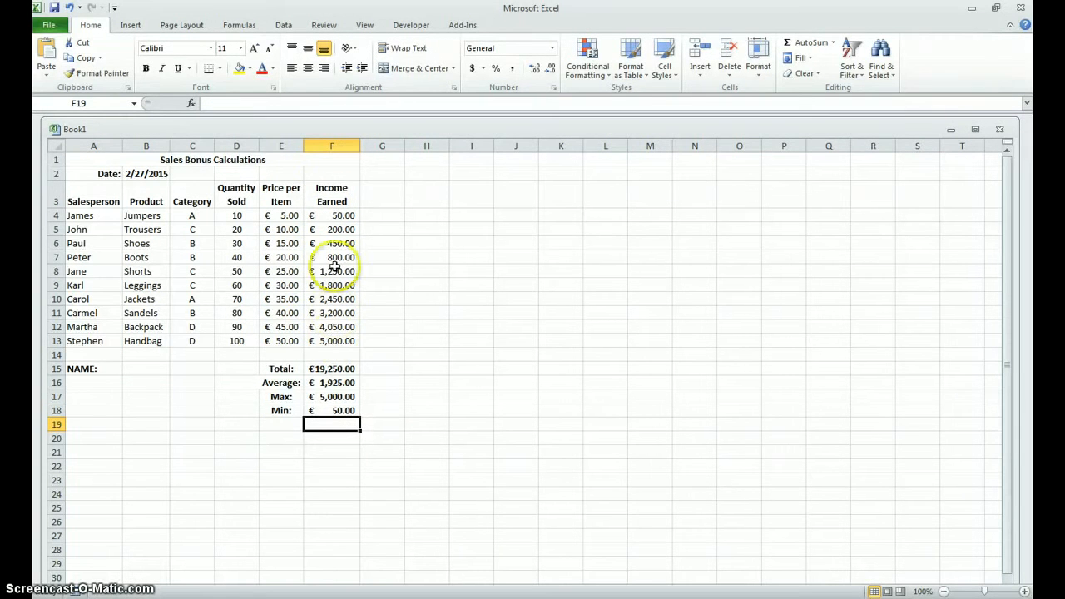
Step: Enter the person's first name in B15 beside the NAME label, with only its first letter capitalised
left_click(134, 368)
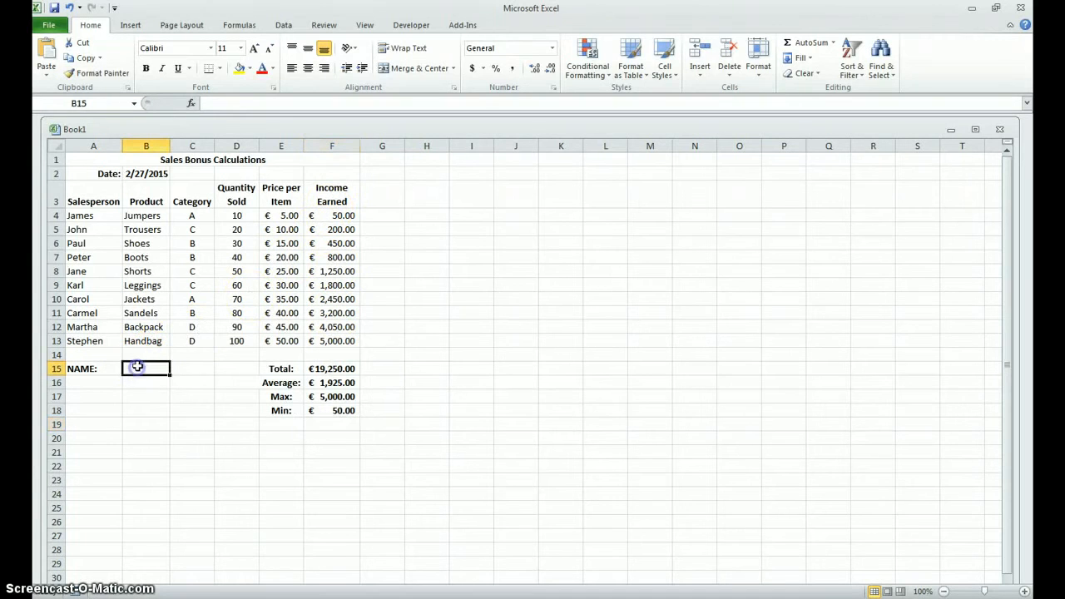
type("JUlianne")
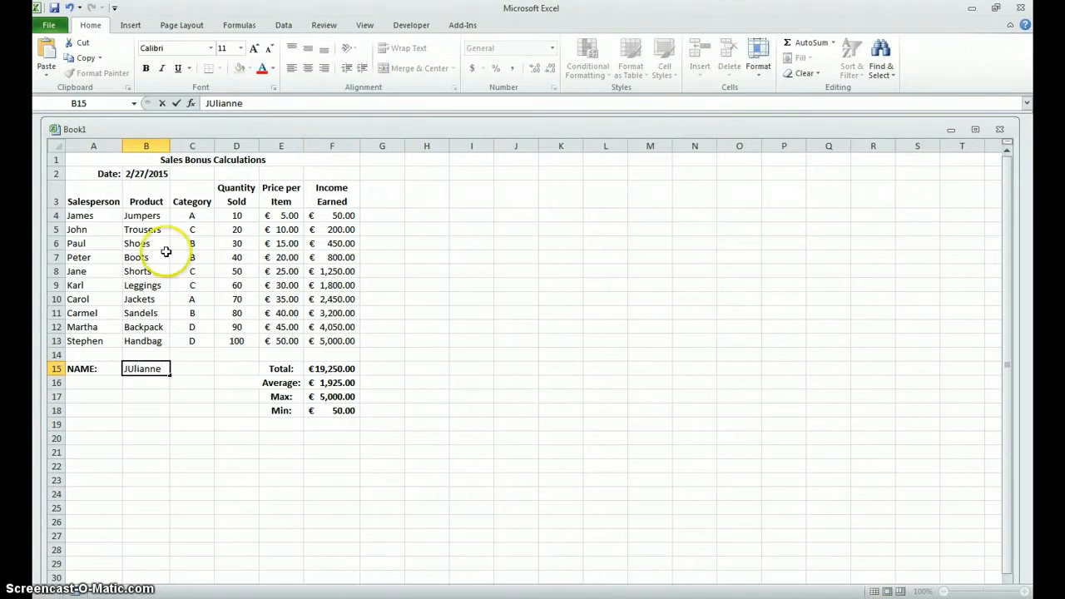
key("BackSpace")
type("u")
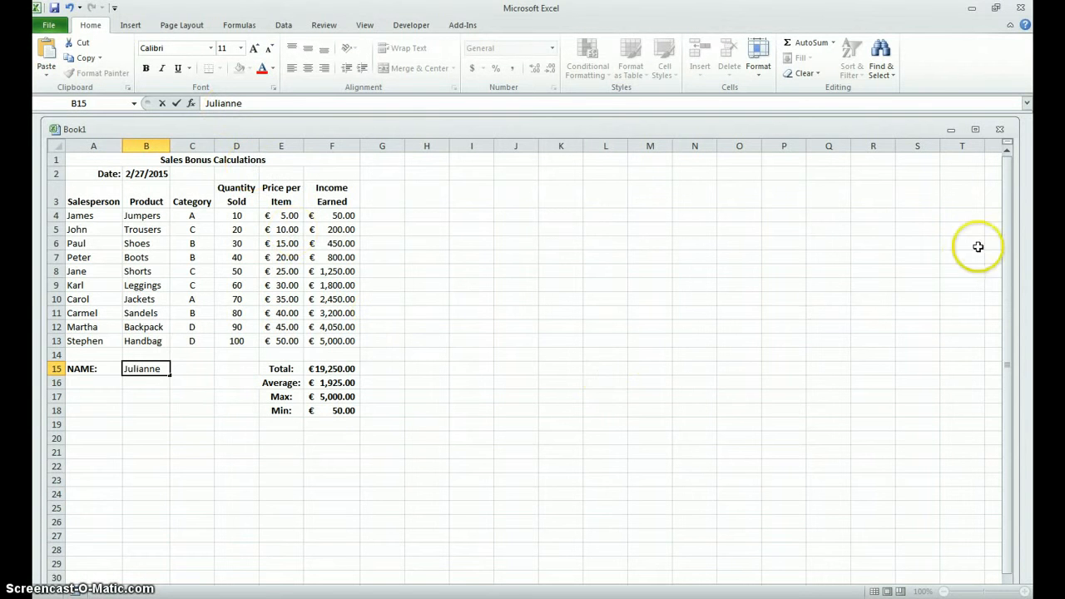
left_click_drag(1004, 245, 1000, 339)
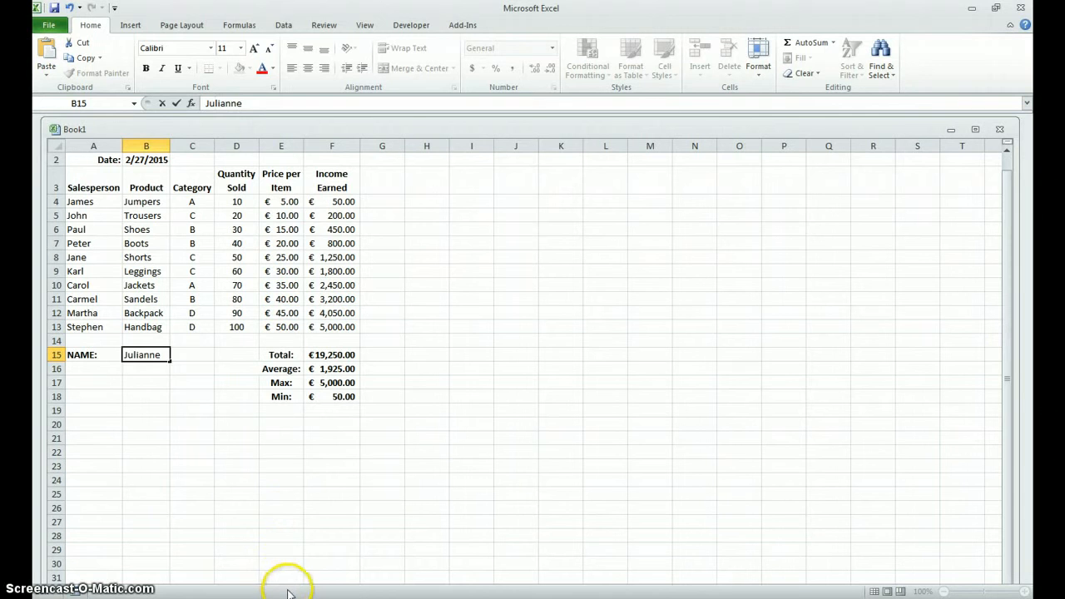
left_click(256, 543)
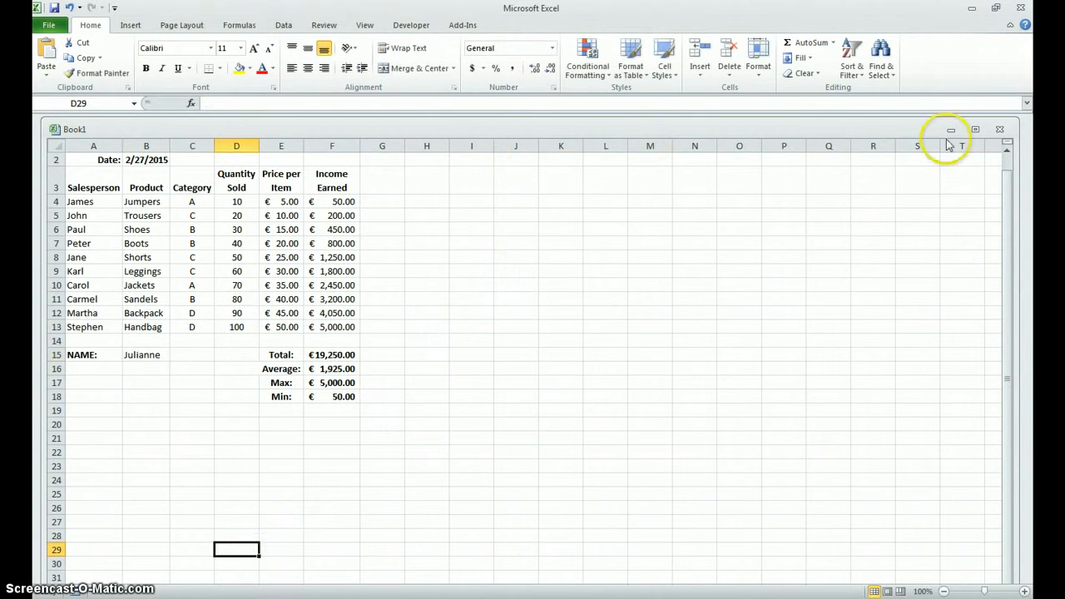
Step: Maximise the workbook window and rename Sheet1 as Sales Income
left_click(974, 131)
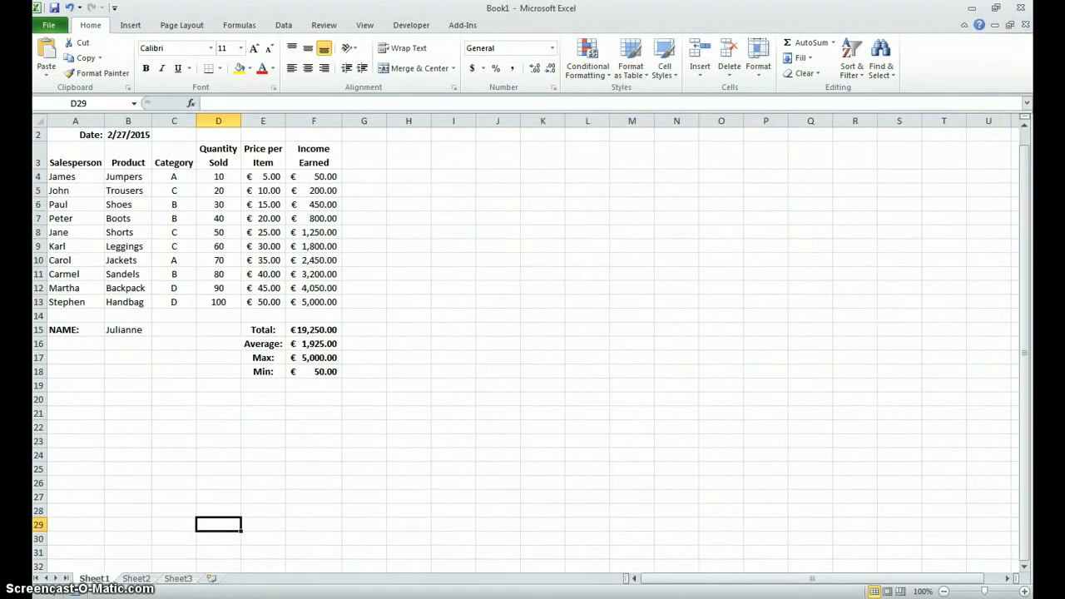
double_click(94, 577)
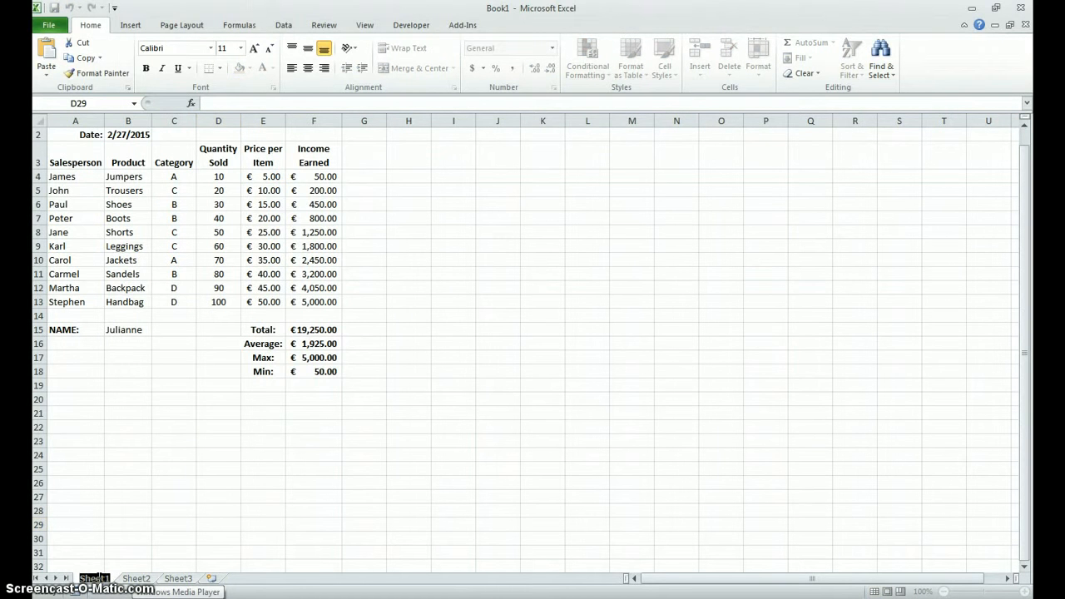
type("Sales")
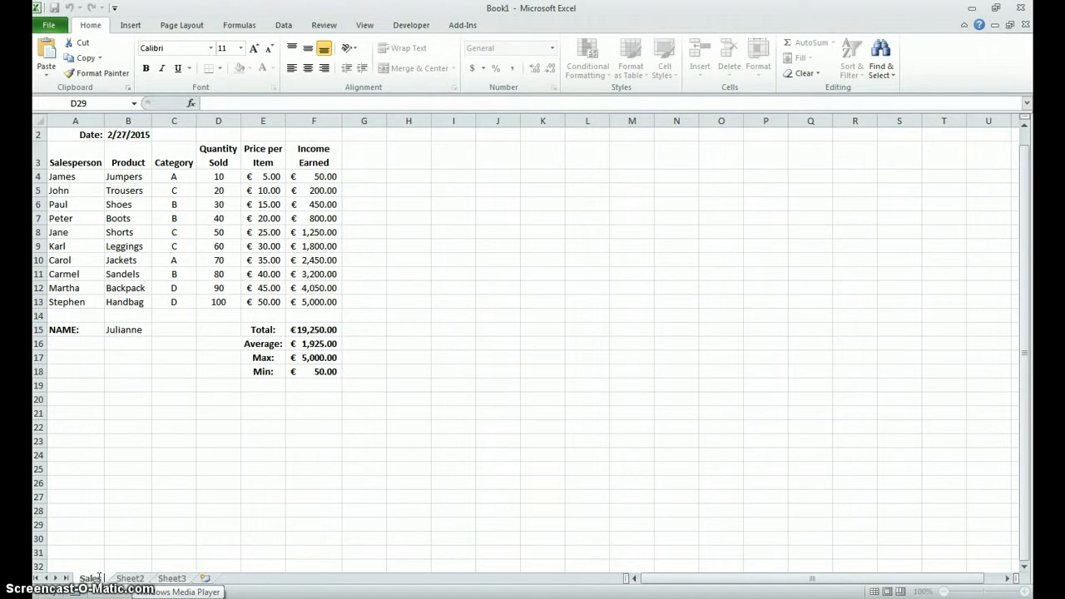
type(" Income")
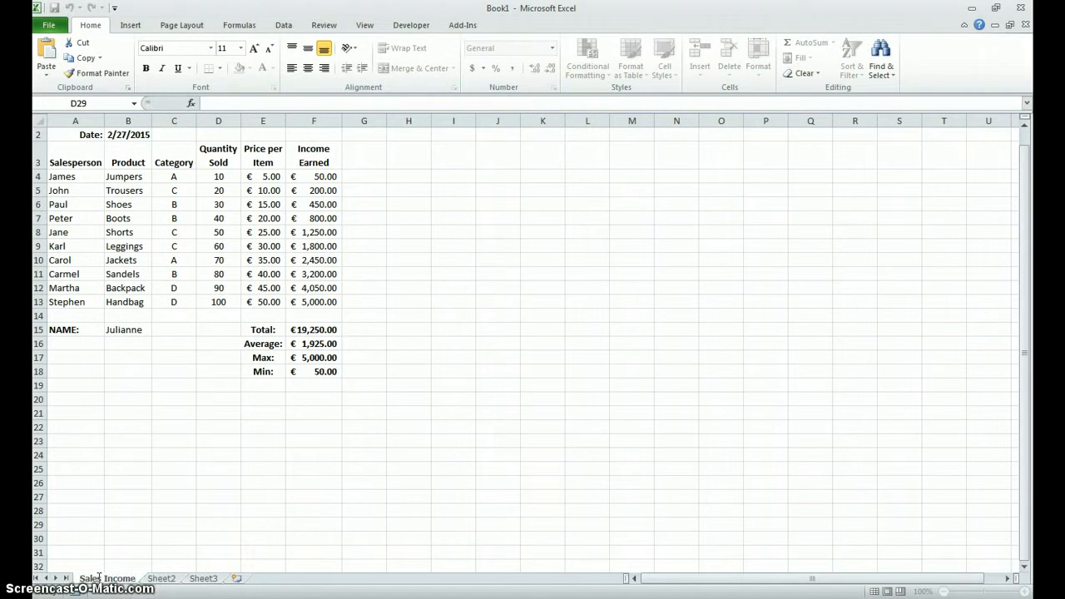
left_click(96, 573)
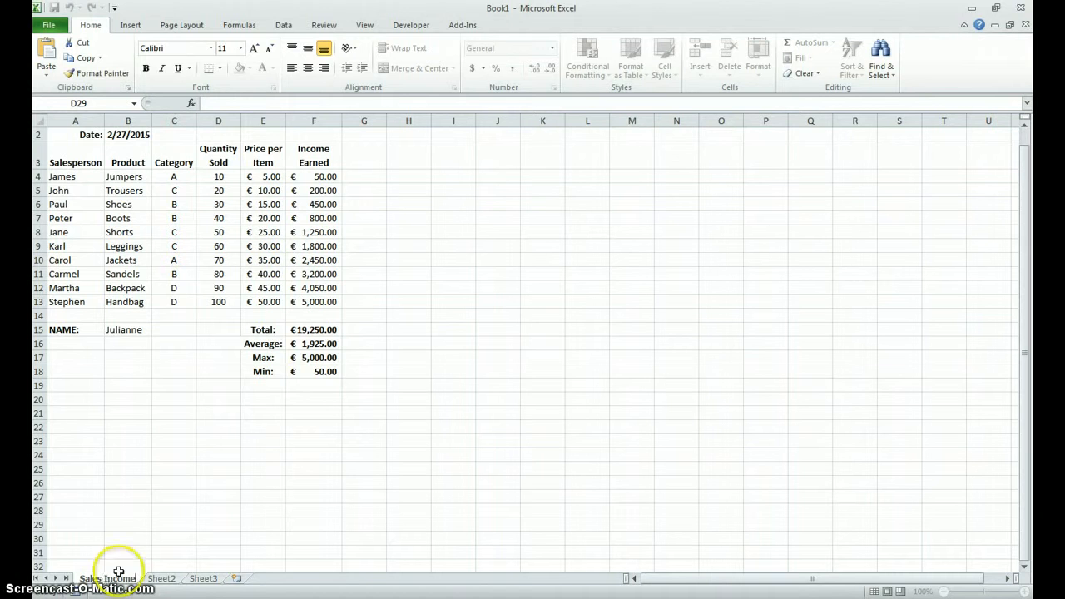
Step: Save the workbook to the Desktop as an Excel Workbook named Mock Exam 2015
left_click(49, 27)
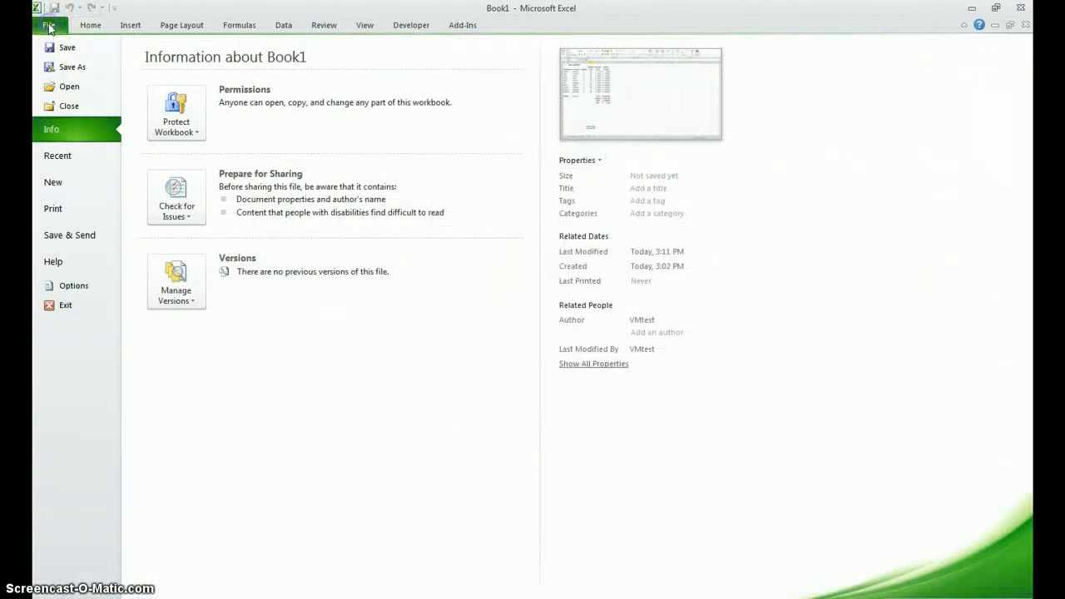
left_click(60, 67)
scroll(66, 76, "up", 1)
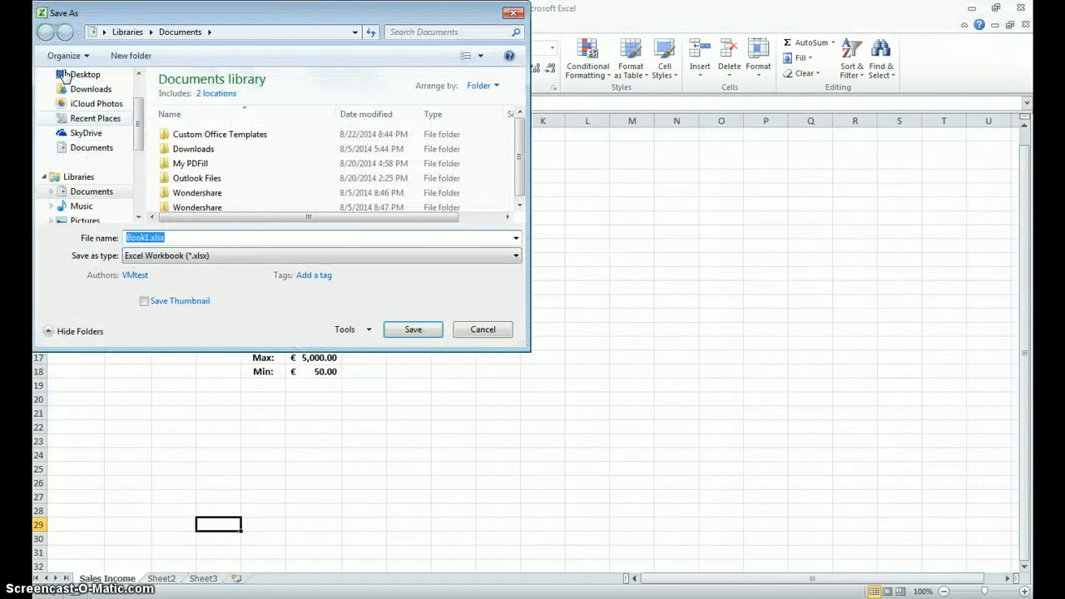
type("Mock Exam 2015")
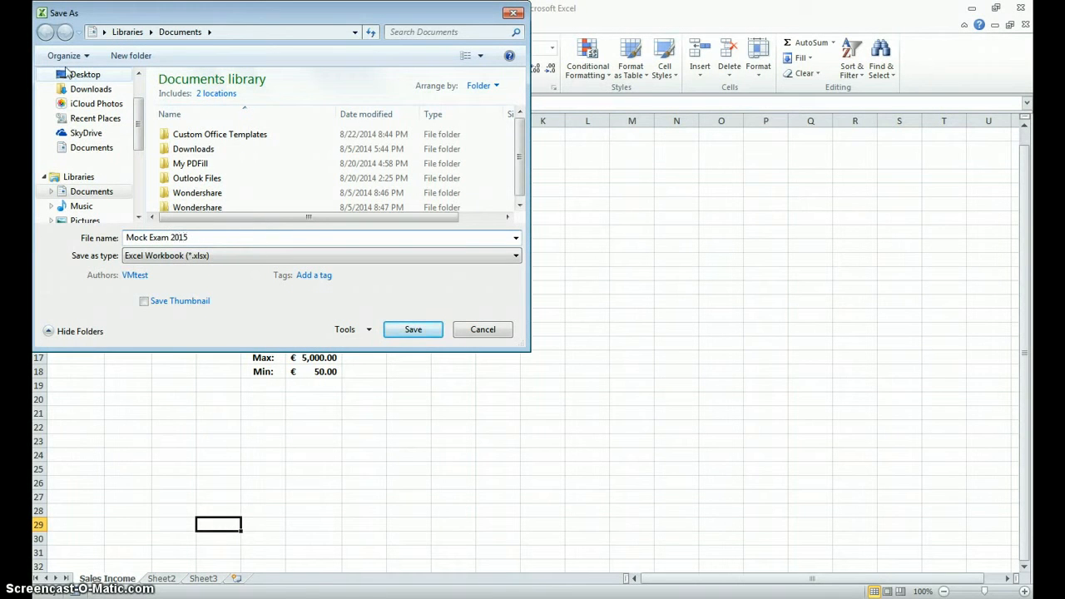
left_click(83, 74)
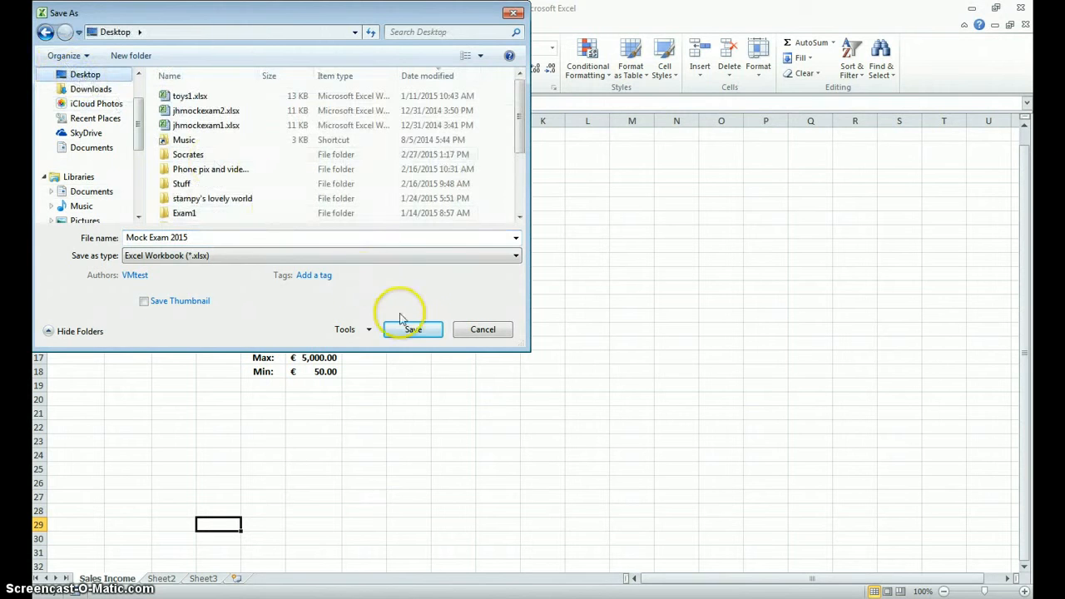
left_click(420, 332)
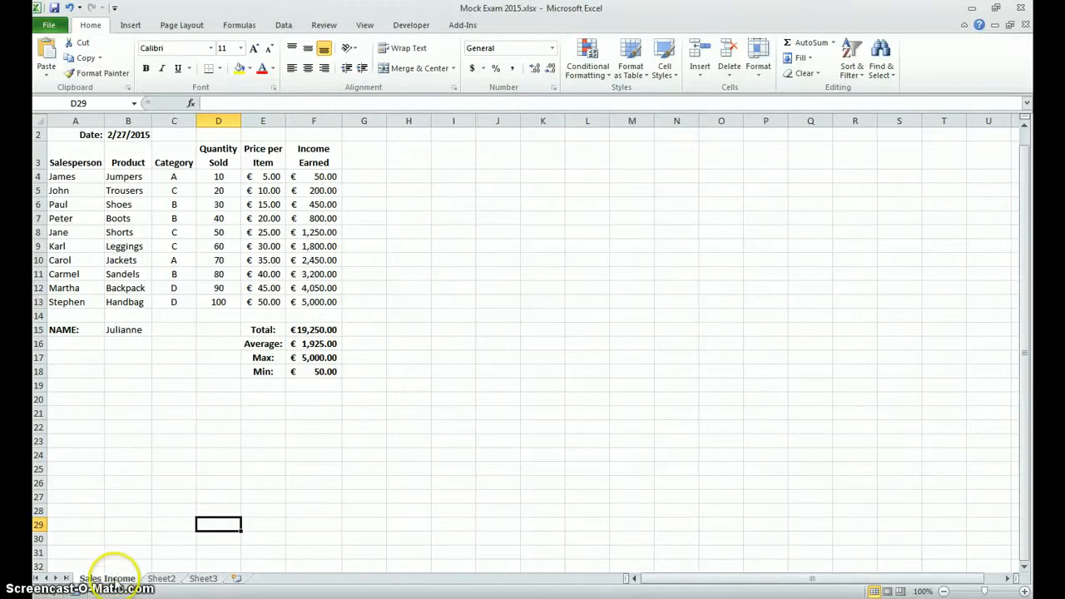
Step: Create a copy of the Sales Income sheet in the same workbook, placed before the original
left_click(118, 580)
right_click(118, 581)
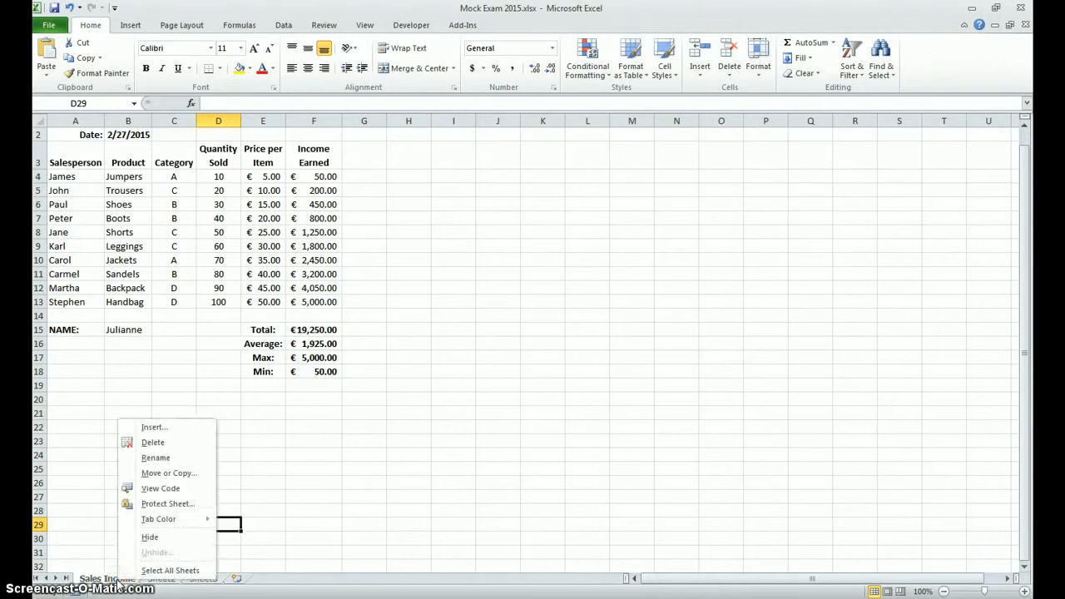
left_click(161, 475)
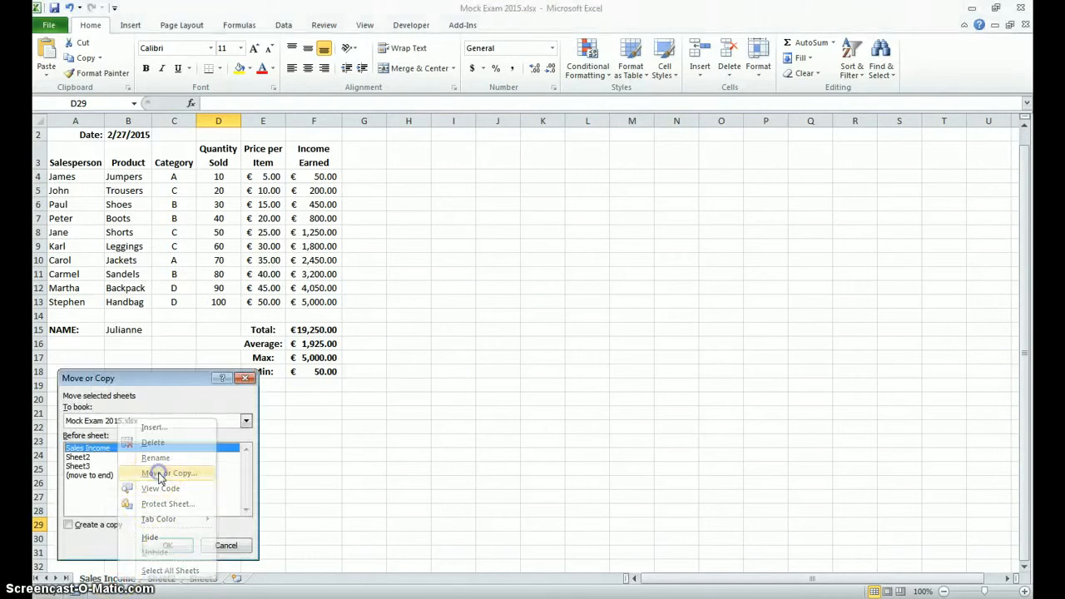
left_click(70, 524)
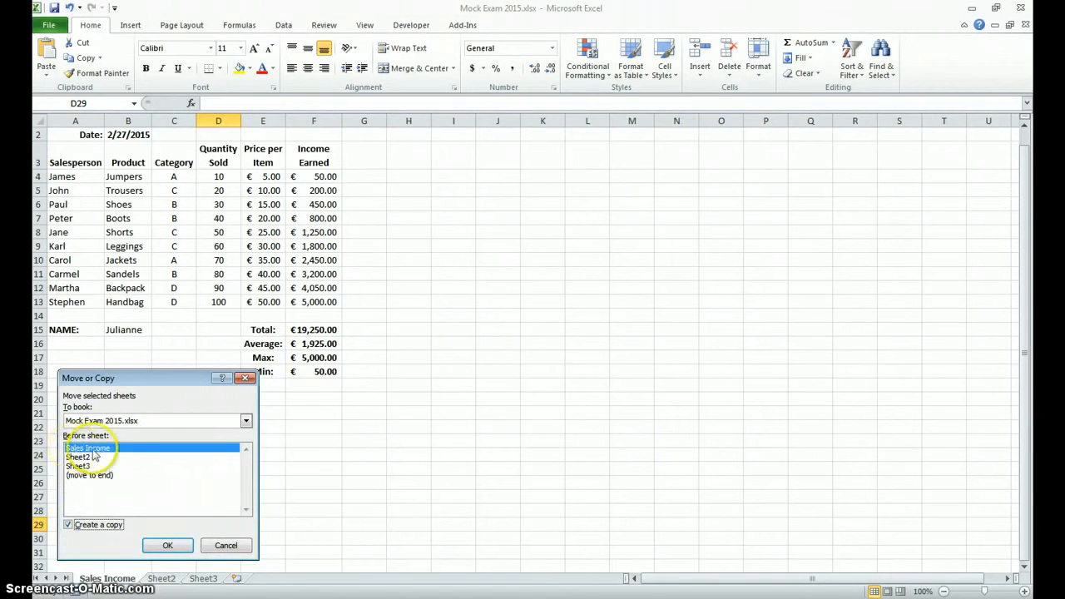
left_click(167, 545)
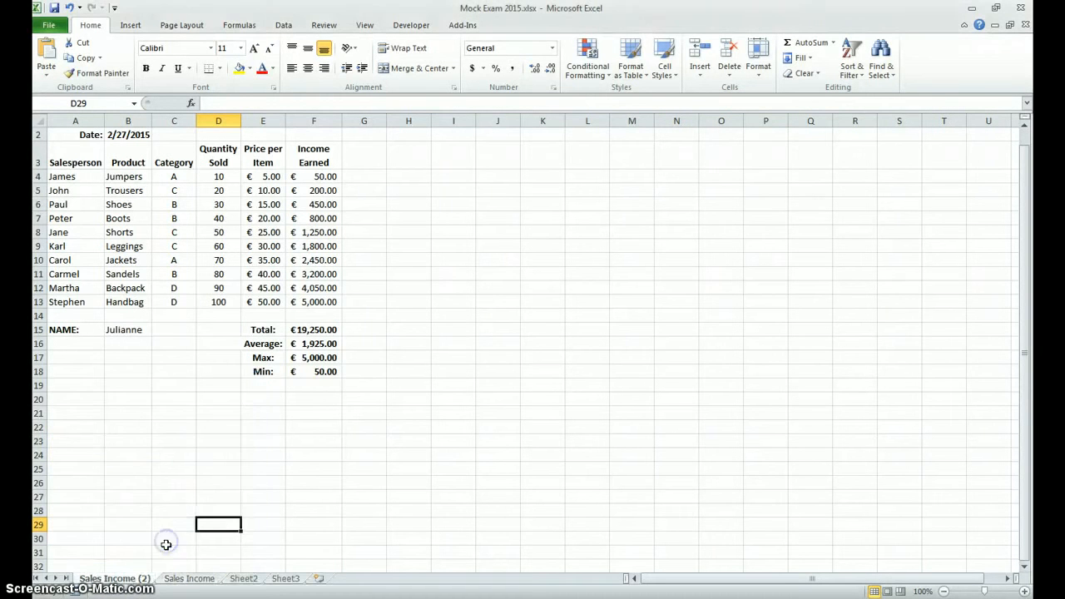
Step: Rename the copied sheet Sales Bonus, view the Sales Income sheet, and return to Sales Bonus
right_click(129, 586)
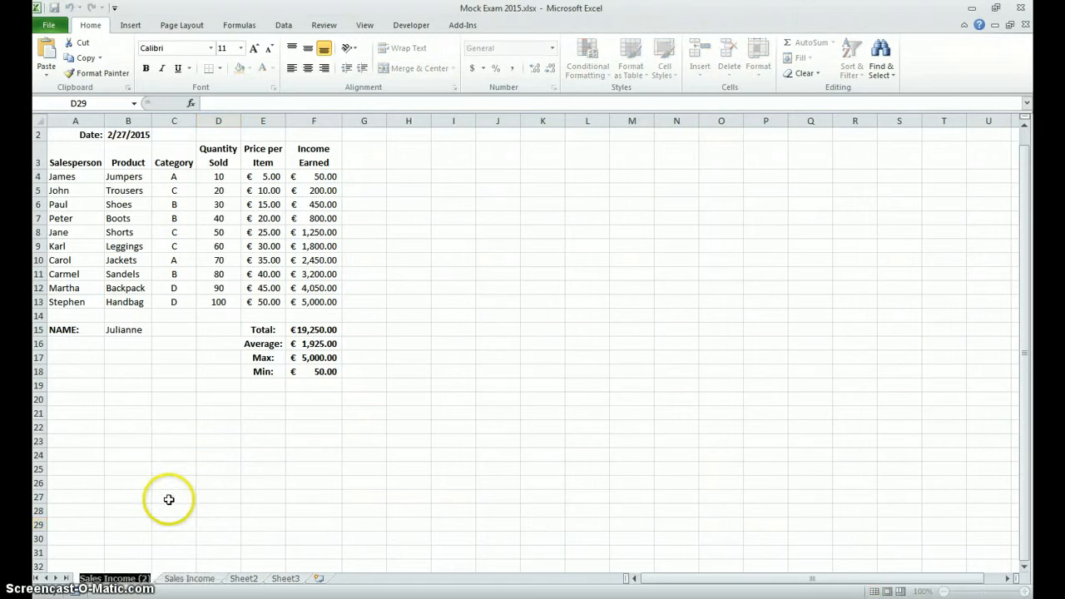
type("Sales Bonus")
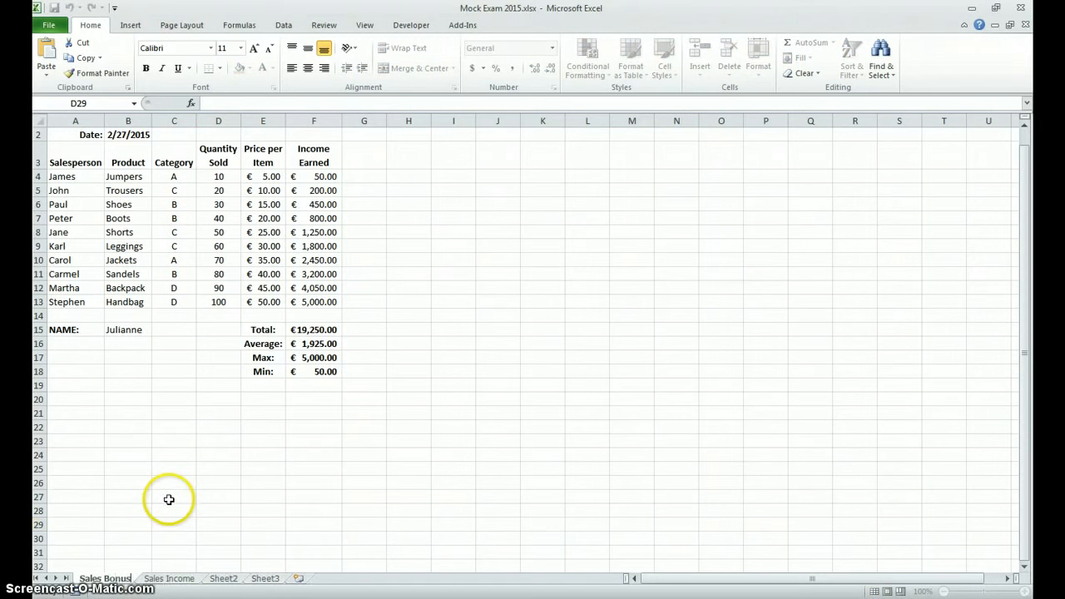
left_click(168, 499)
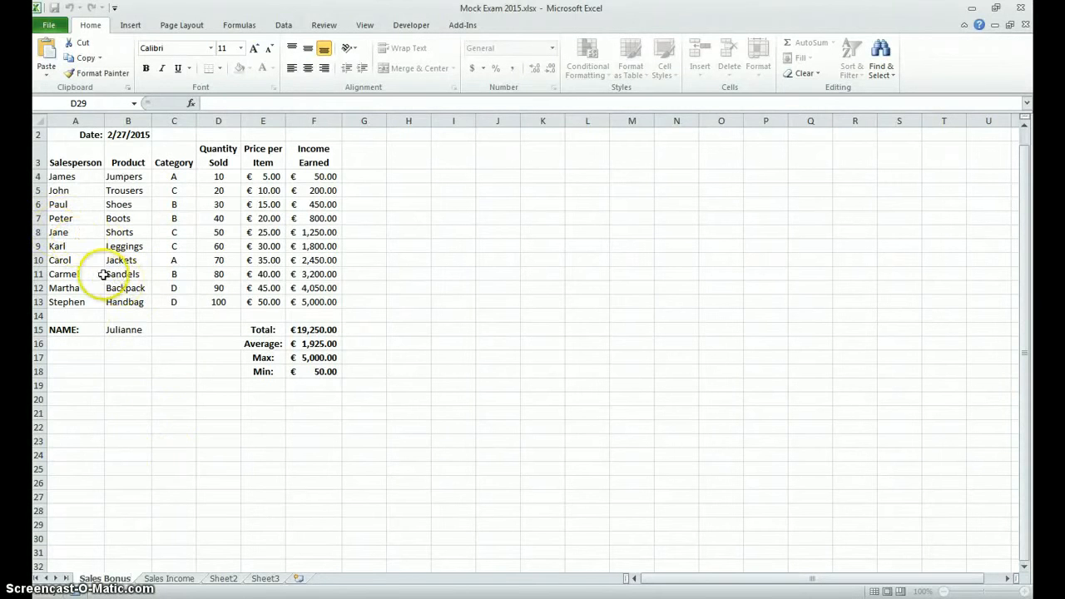
left_click(167, 578)
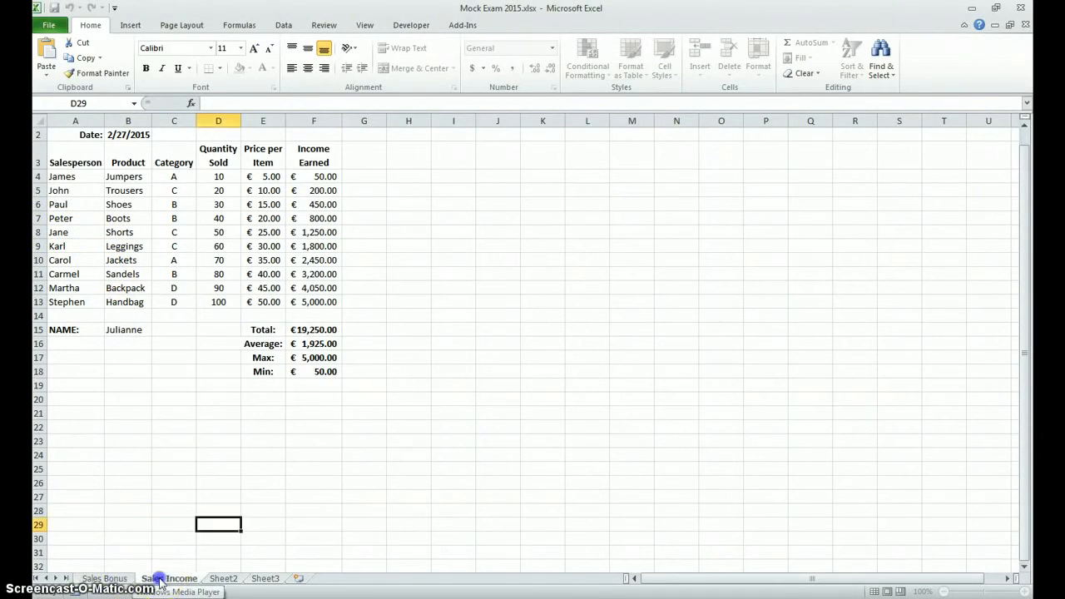
left_click(105, 578)
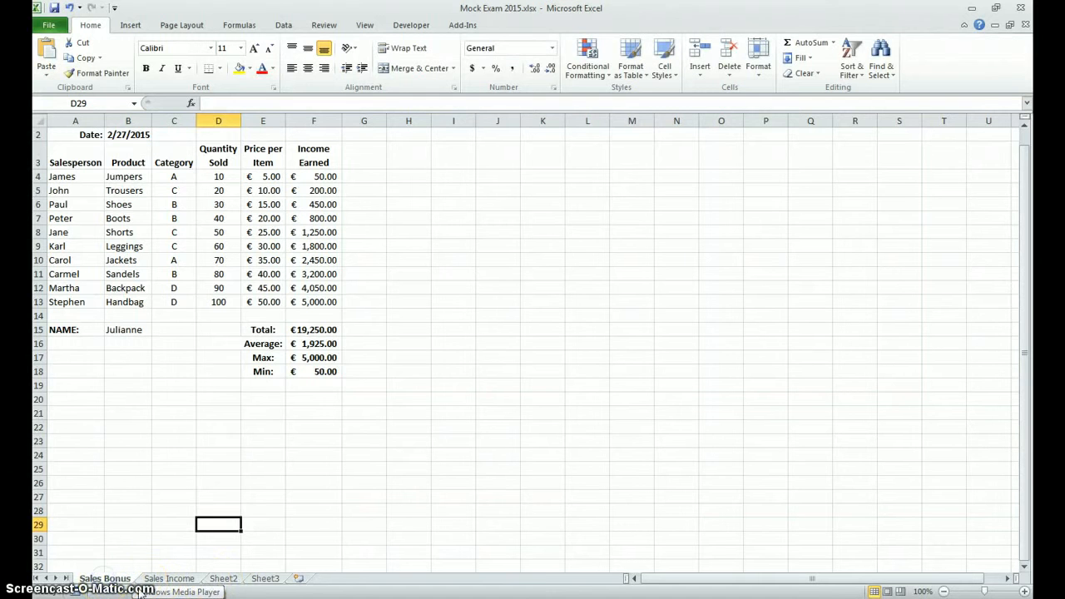
Step: Delete the Jackets record in row 10 of the Sales Bonus sheet and insert a blank row in its place
left_click(37, 260)
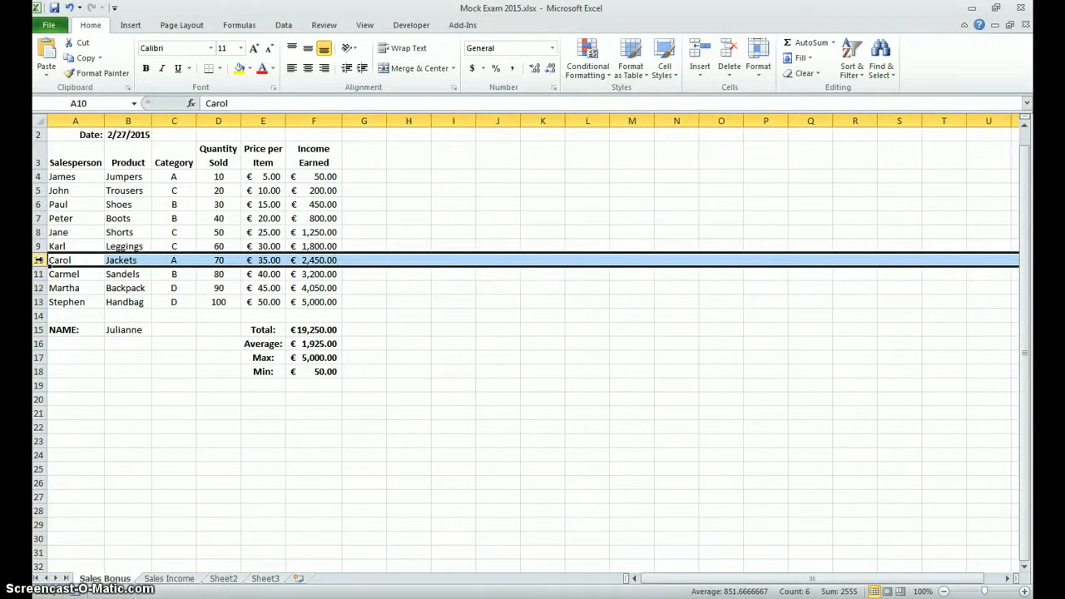
right_click(38, 260)
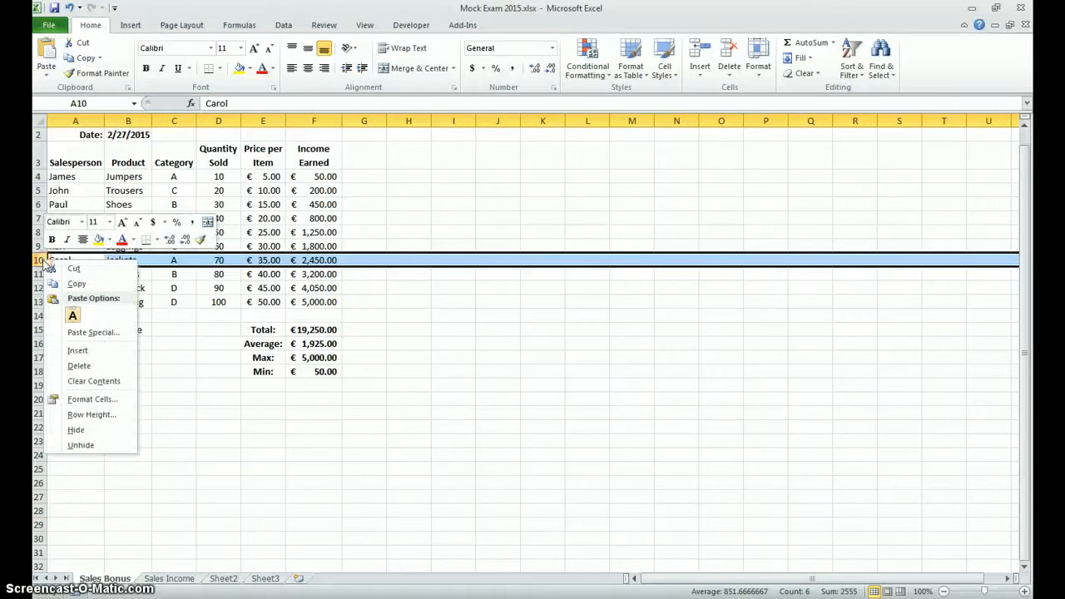
left_click(79, 366)
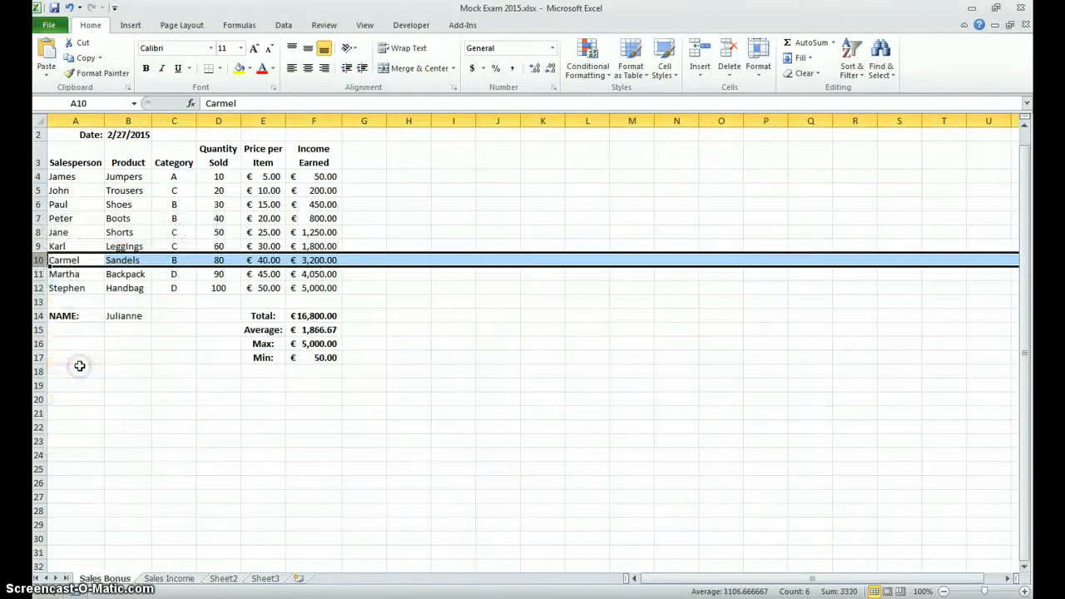
right_click(39, 259)
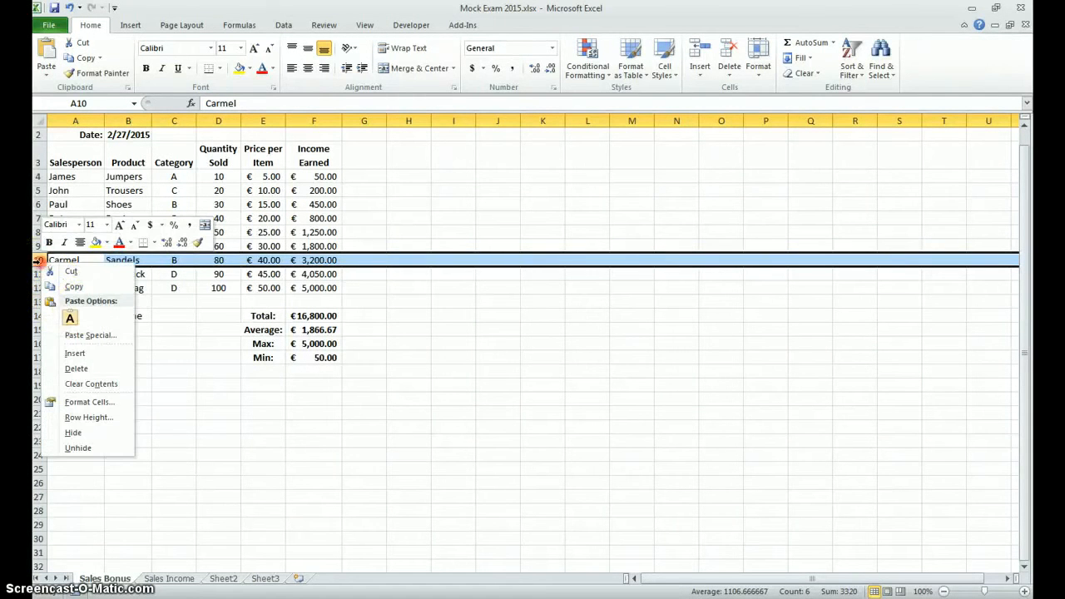
left_click(74, 353)
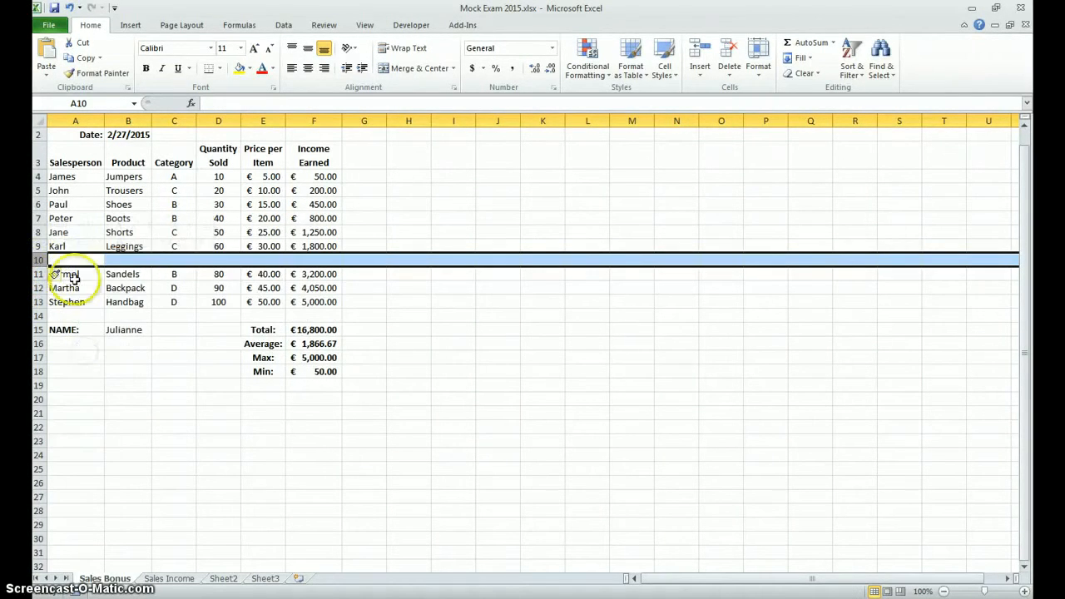
Step: Enter the new salesperson's first name in A10, the product Jumpers in B10 and category A in C10
left_click(63, 261)
type("Ann")
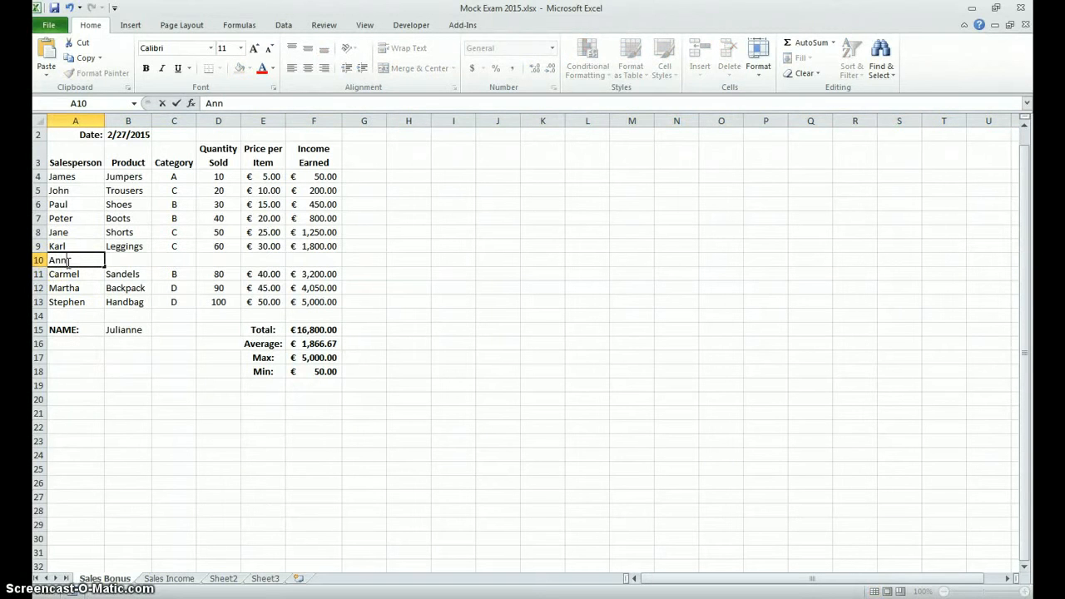
key("Tab")
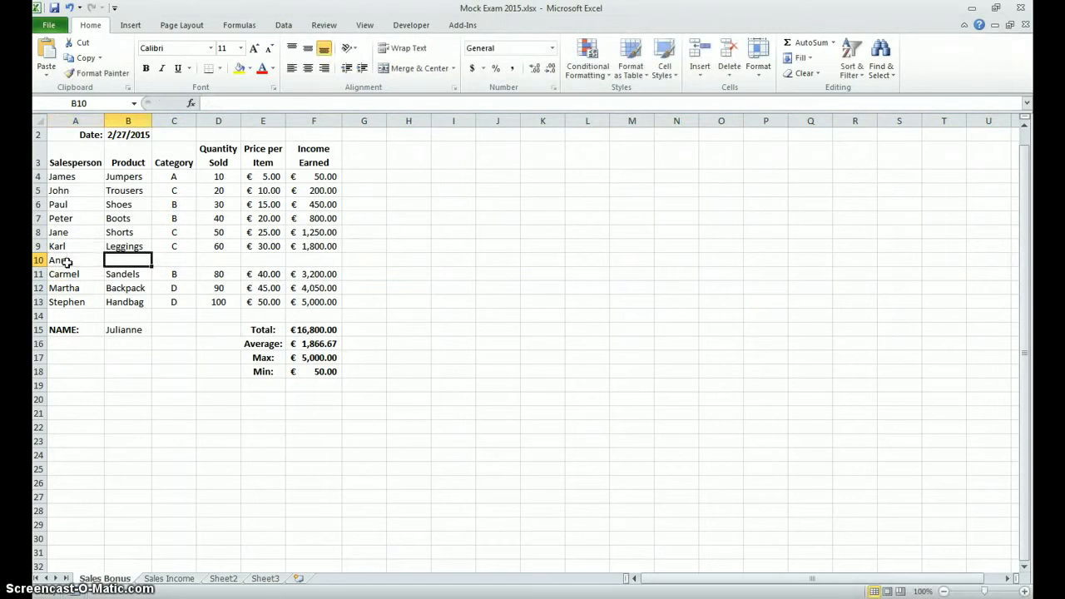
type("Jumpers")
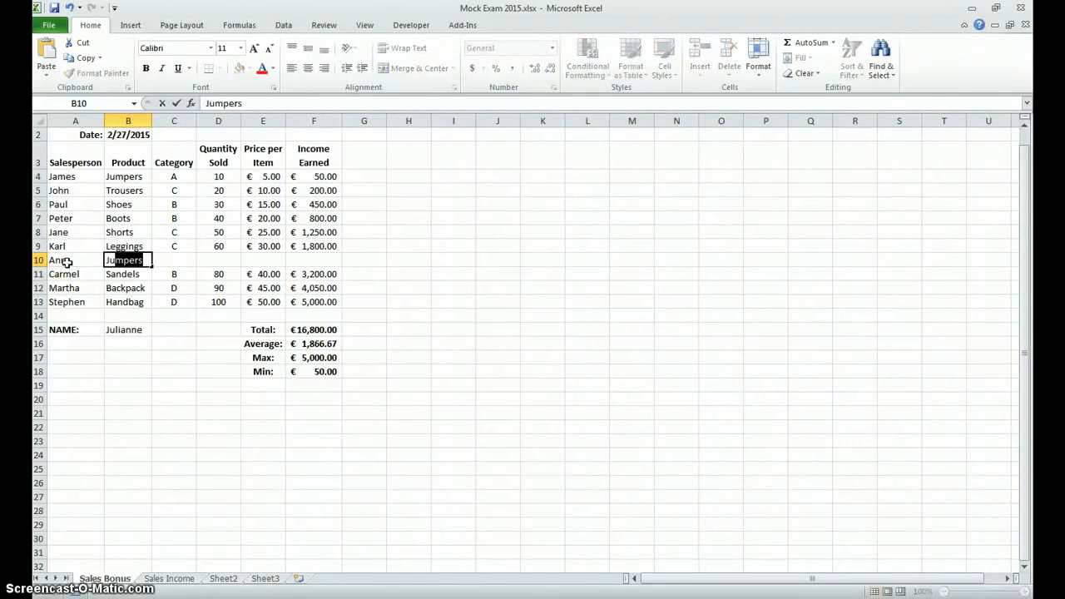
key("Tab")
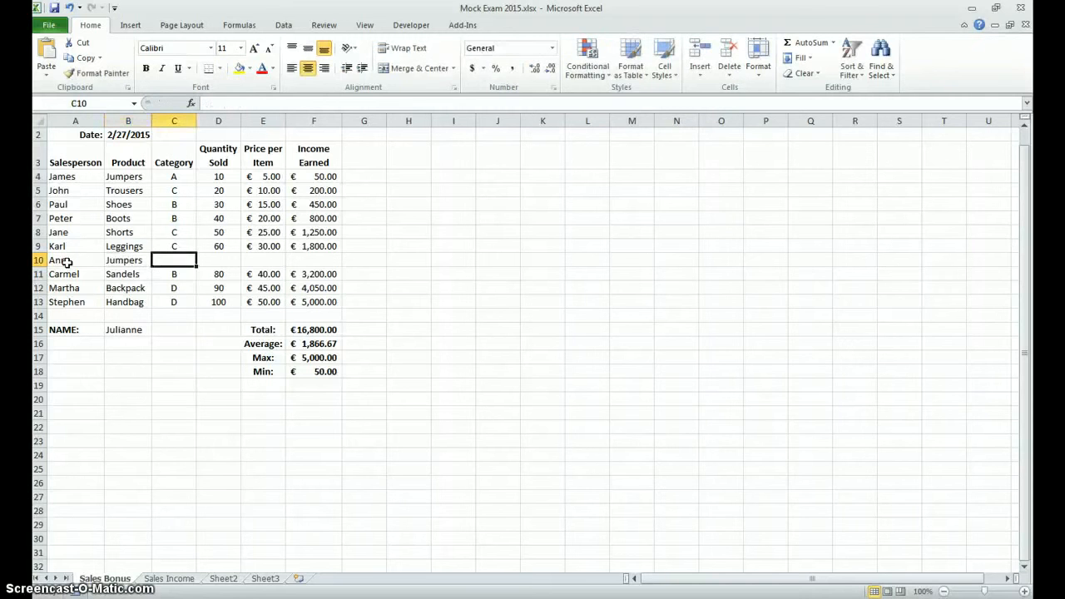
type("A")
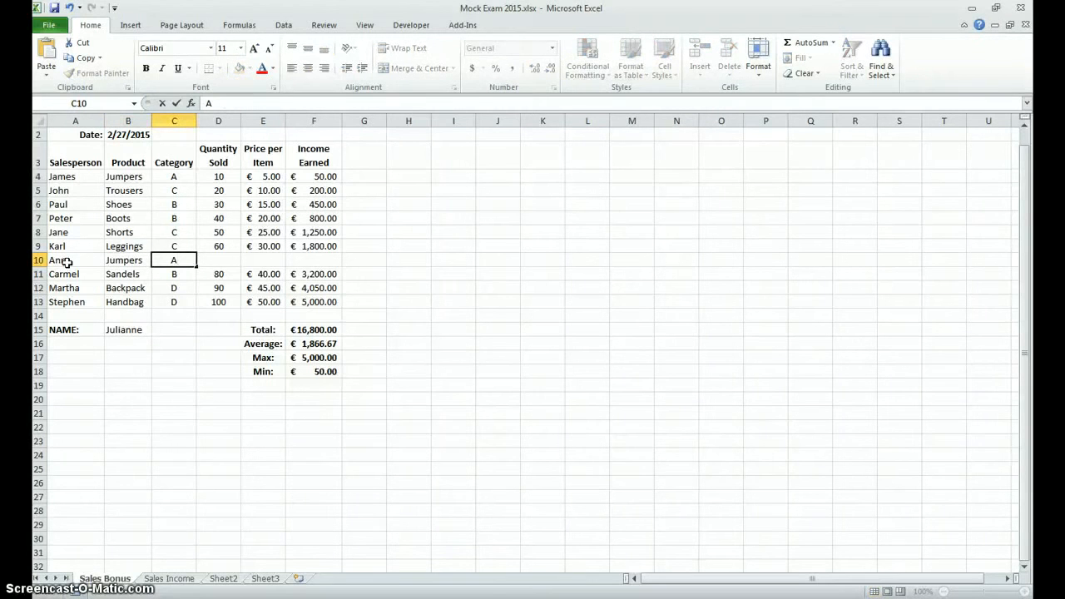
key("Tab")
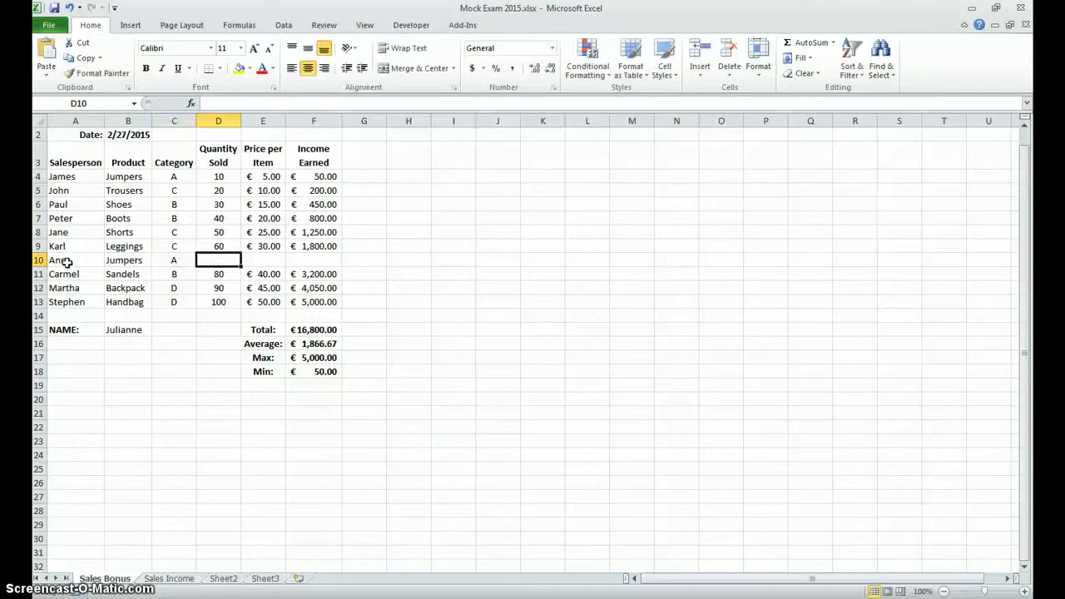
Step: Enter a quantity sold of 70 in D10 and a price per item of 35 in E10
type("7")
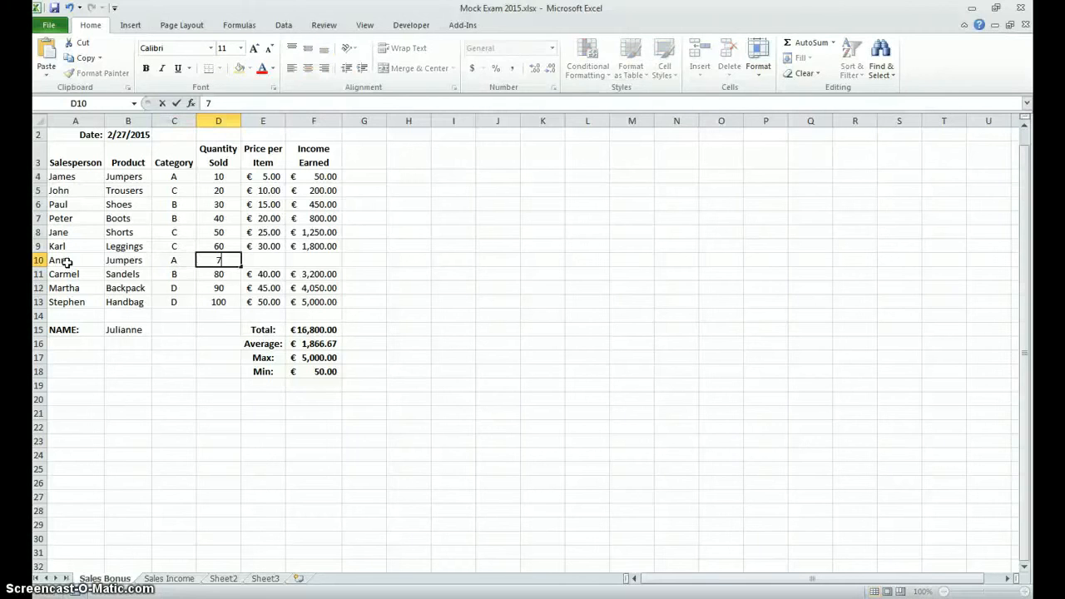
type("0")
key("Tab")
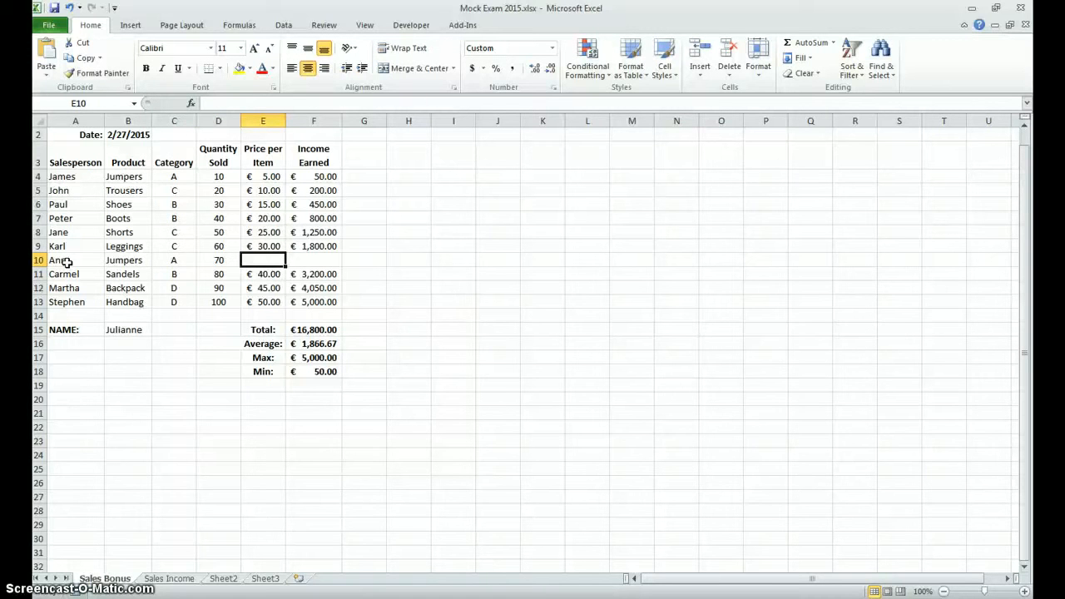
type("35")
key("Tab")
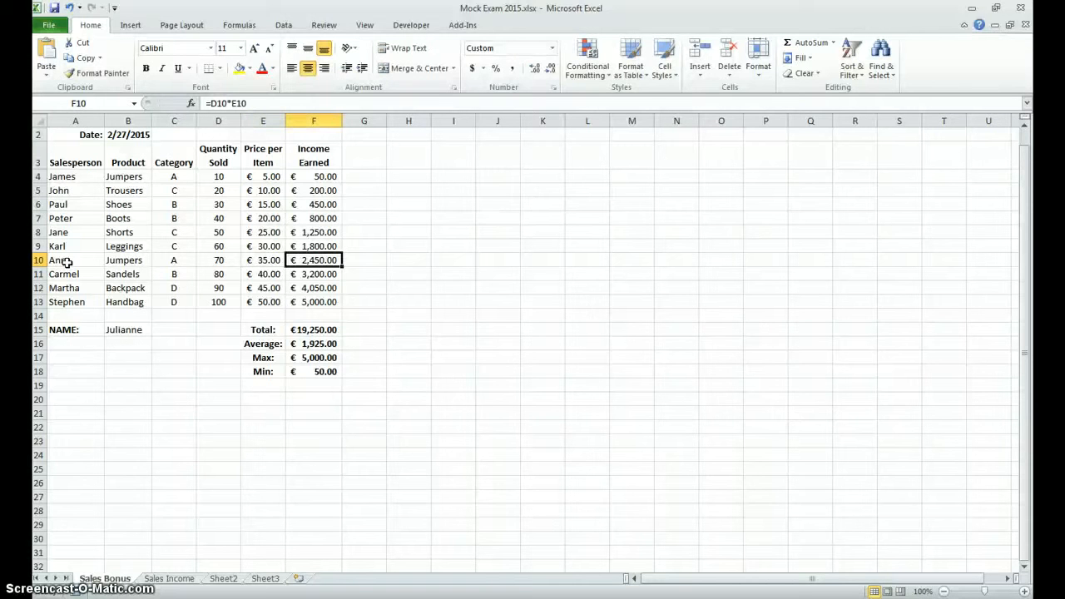
Step: Set the price per item in E10 to 38 and the quantity sold in D10 to 75 for the new record
key("Left")
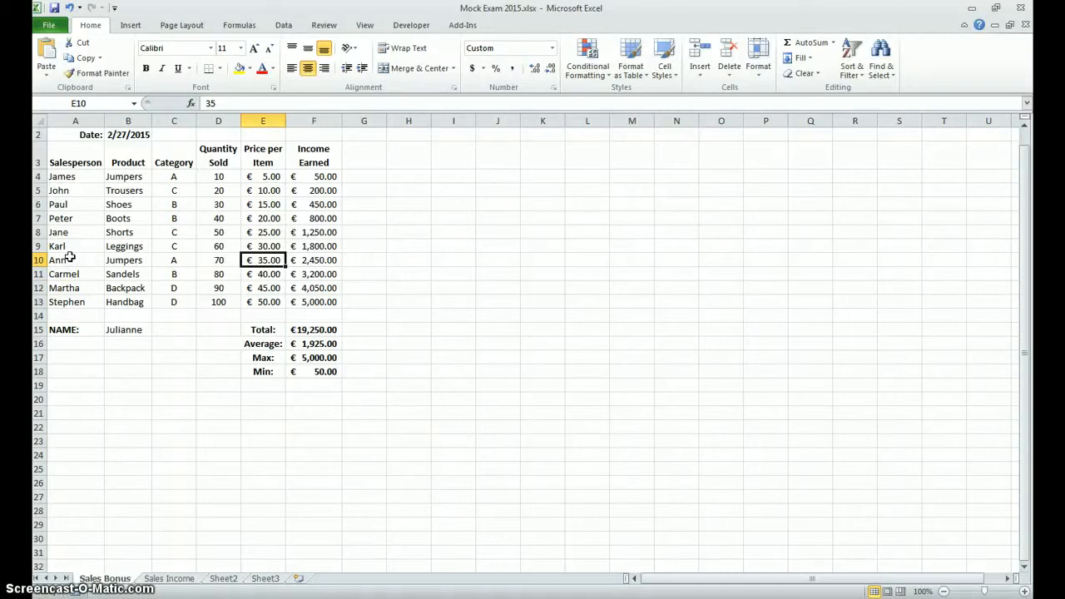
type("38")
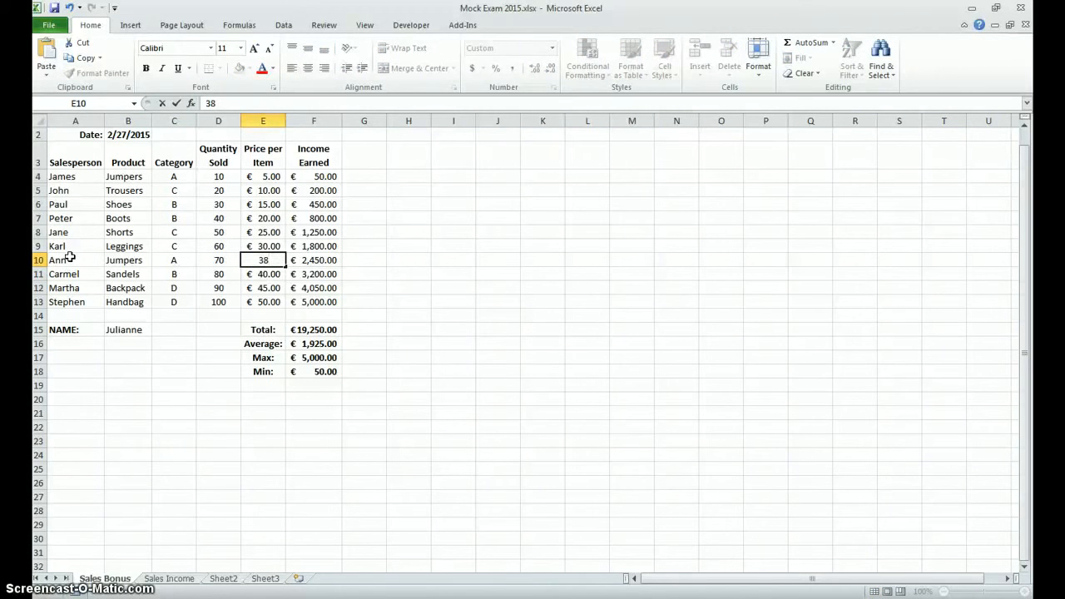
key("Return")
key("Up")
key("Left")
type("75")
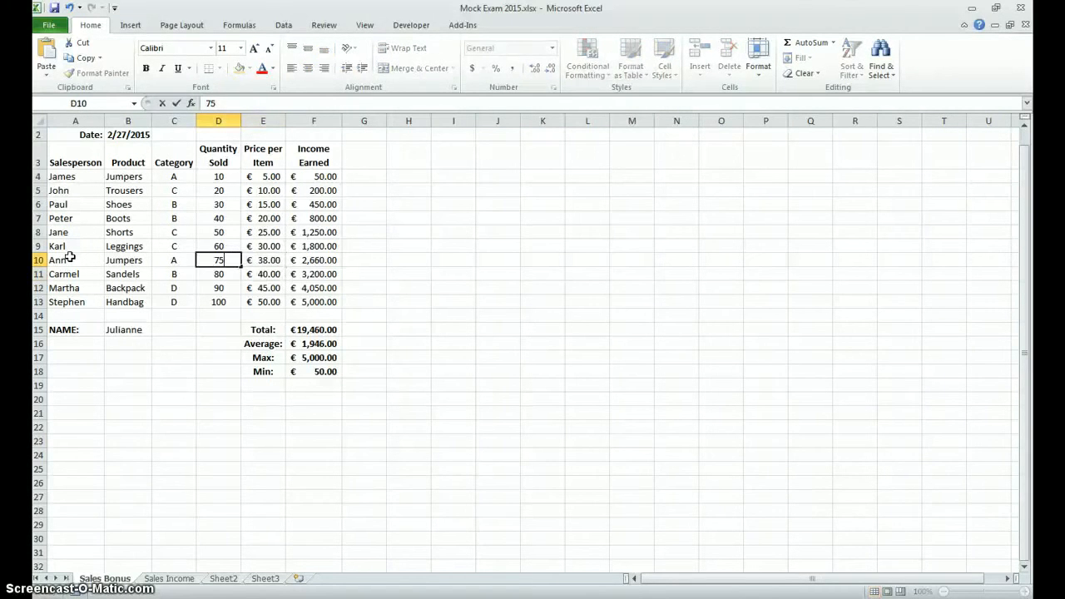
key("Return")
key("Up")
key("Right")
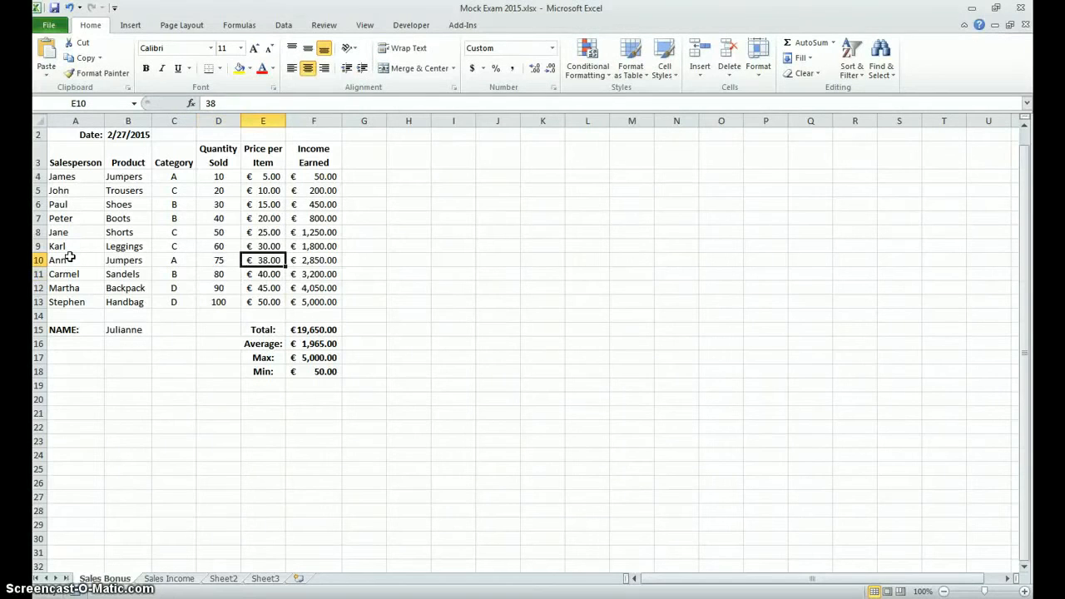
Step: Check the income in F10 and the total in F15, compare them with the Sales Income sheet, and return to Sales Bonus
key("Right")
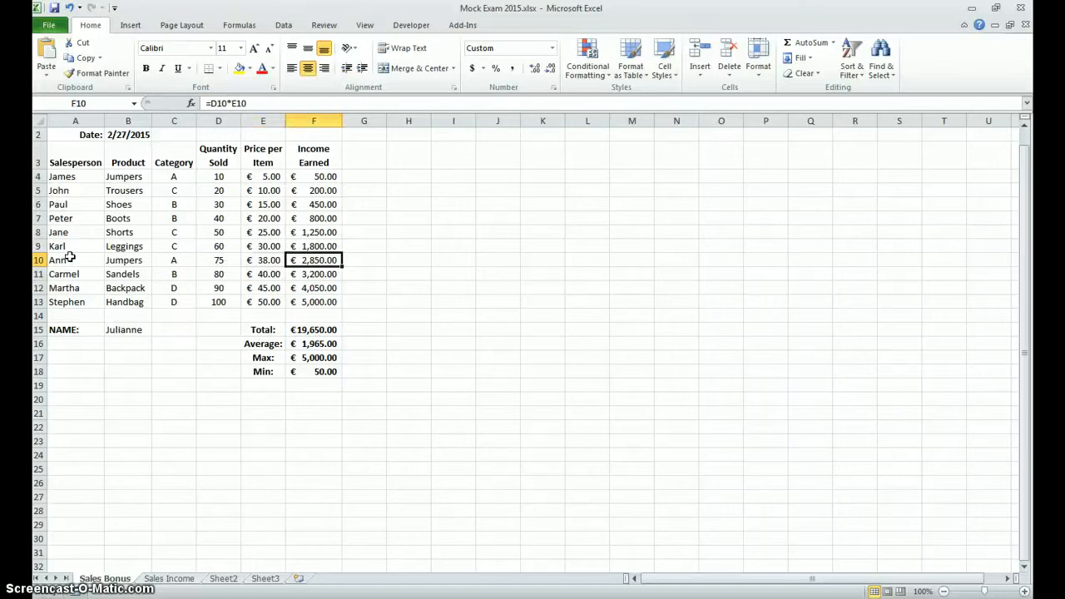
key("Down")
key("Down")
key("Down")
key("Down")
key("Down")
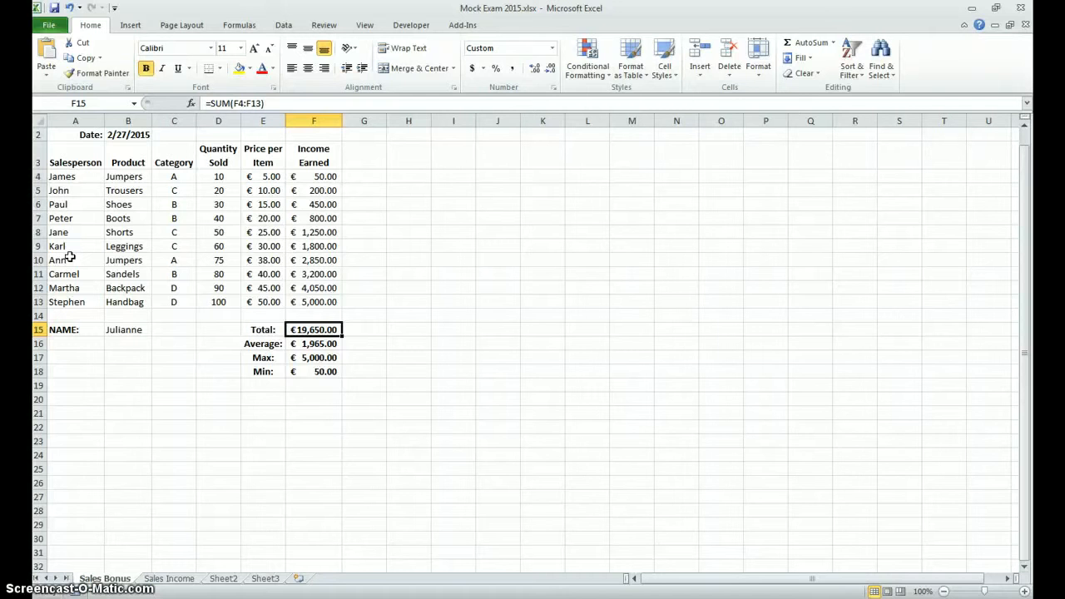
left_click(184, 578)
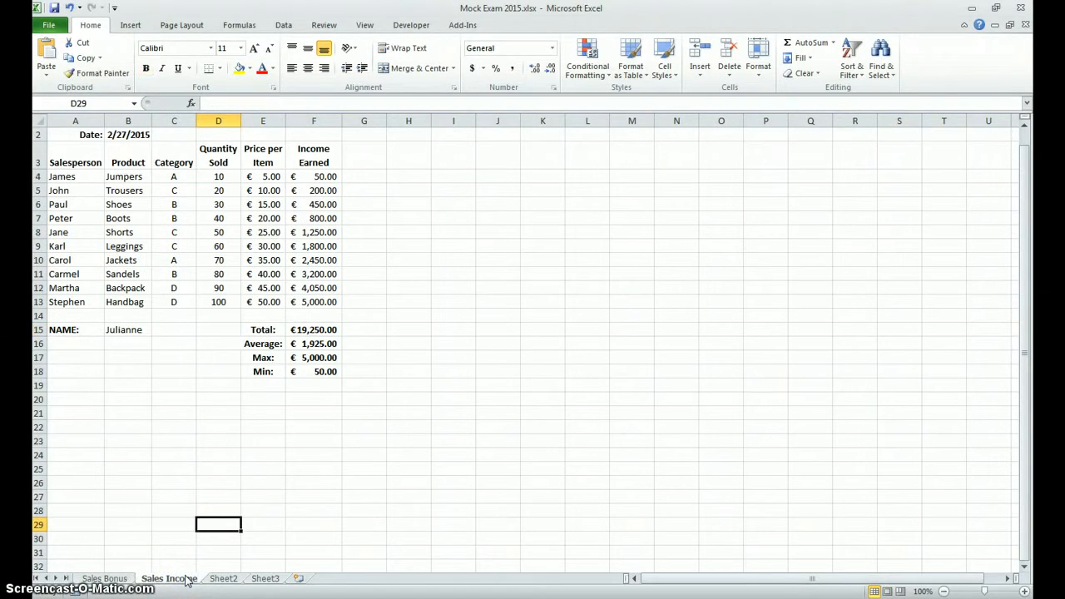
left_click(92, 578)
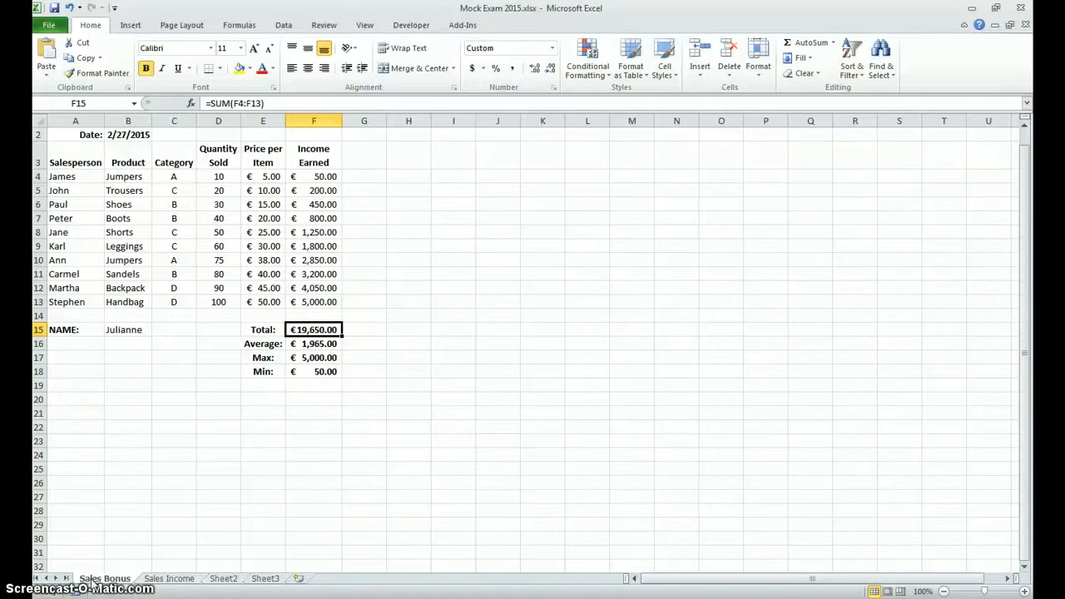
left_click(93, 579)
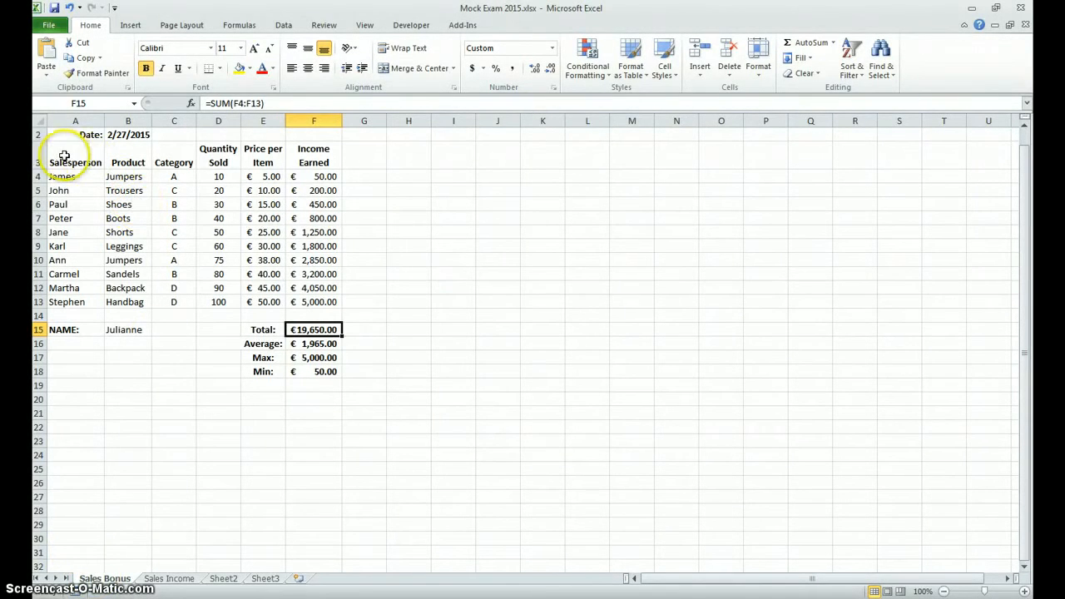
Step: Sort the sales table A3:F13 by Salesperson on values from A to Z, keeping row 3 as headers
left_click_drag(61, 156, 316, 297)
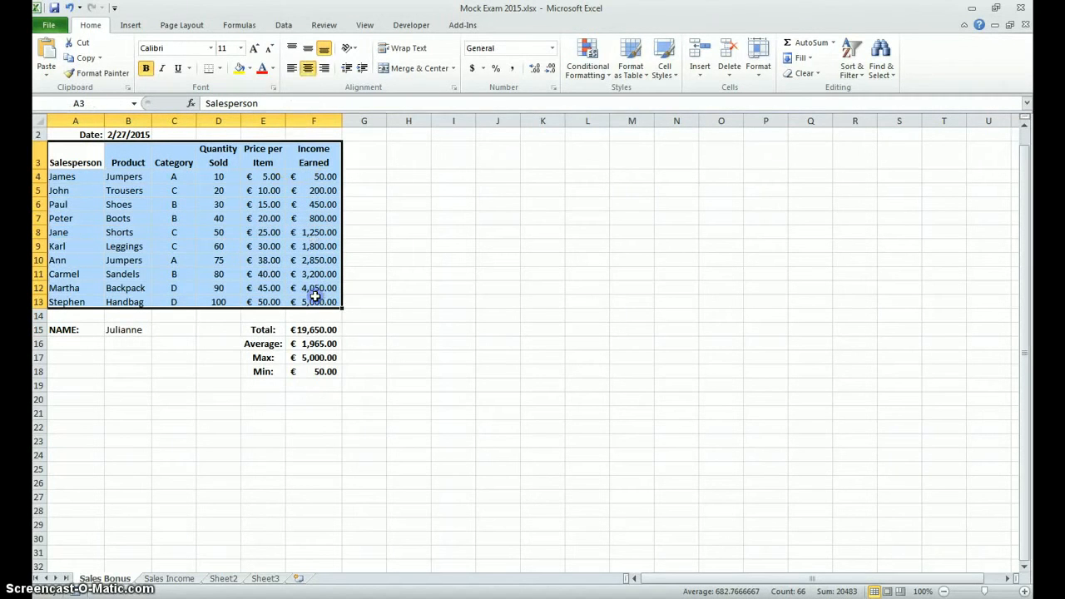
left_click(284, 25)
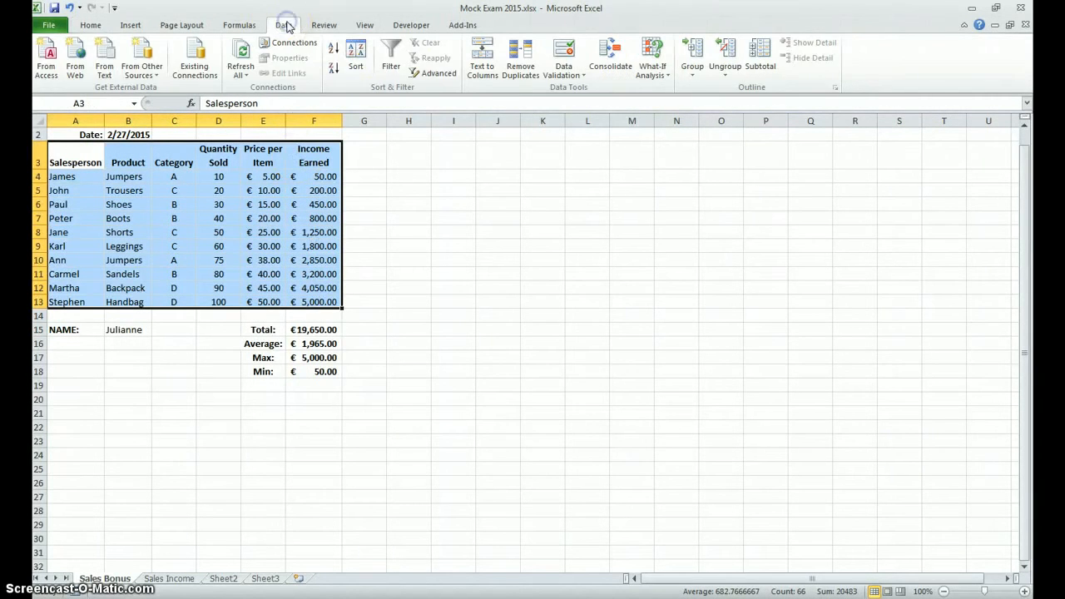
left_click(355, 67)
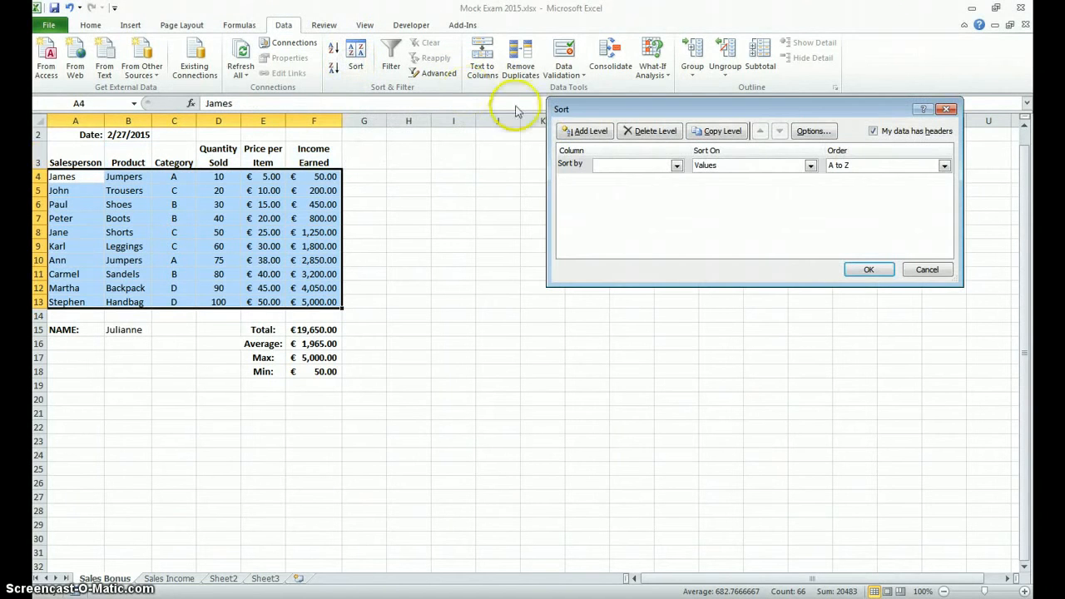
left_click(677, 164)
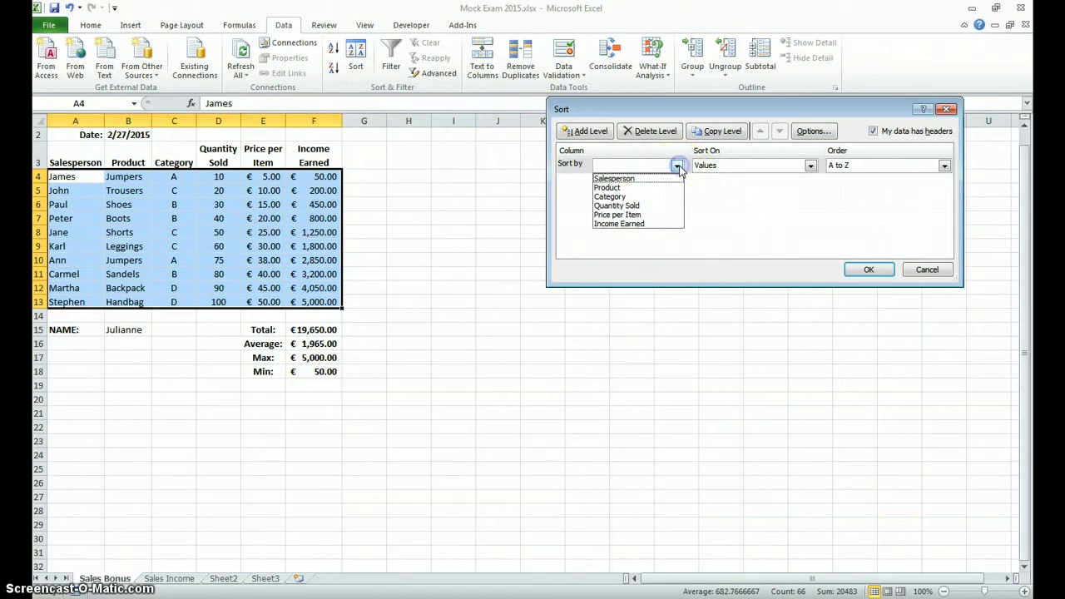
left_click(634, 180)
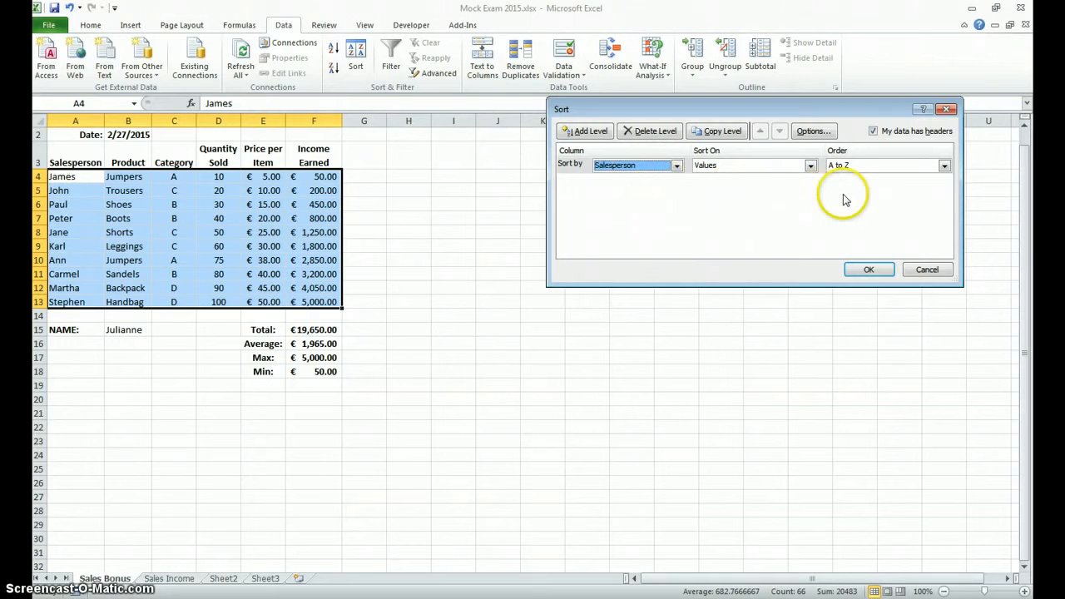
left_click(809, 166)
left_click(799, 176)
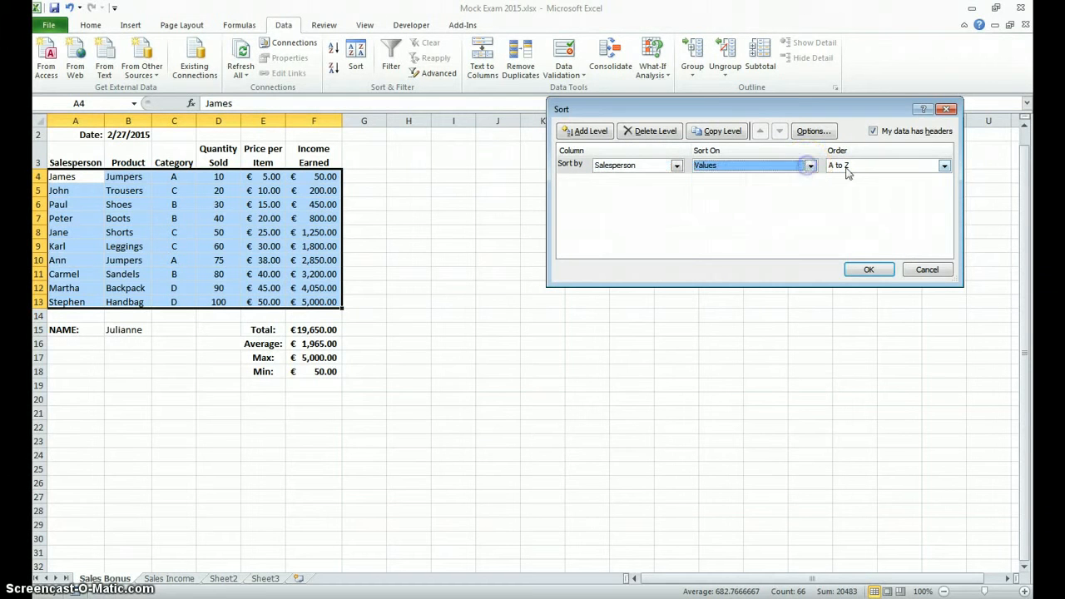
left_click(944, 165)
left_click(945, 166)
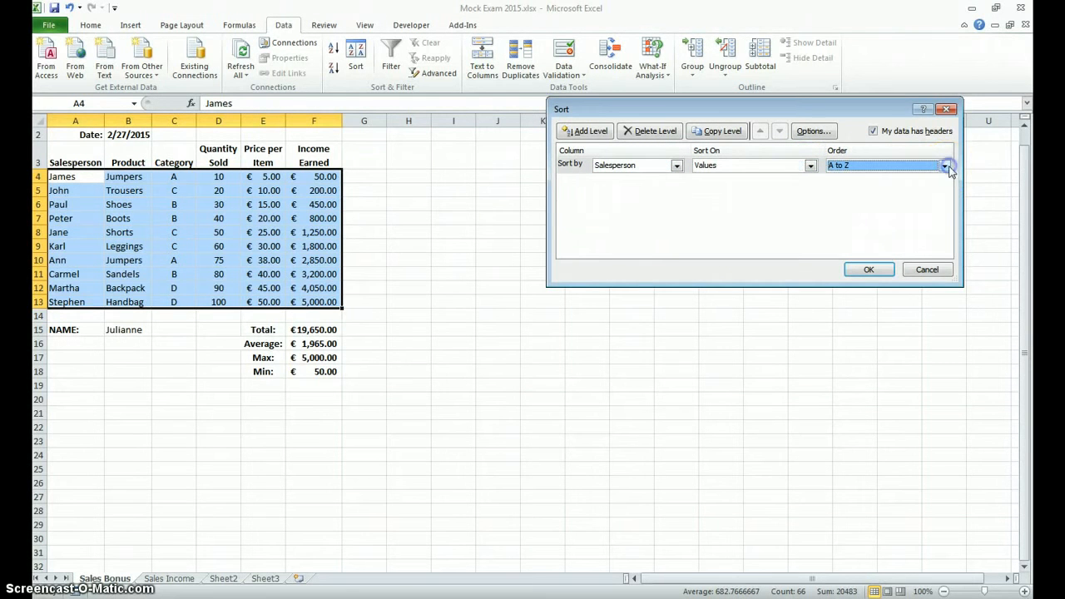
left_click(869, 271)
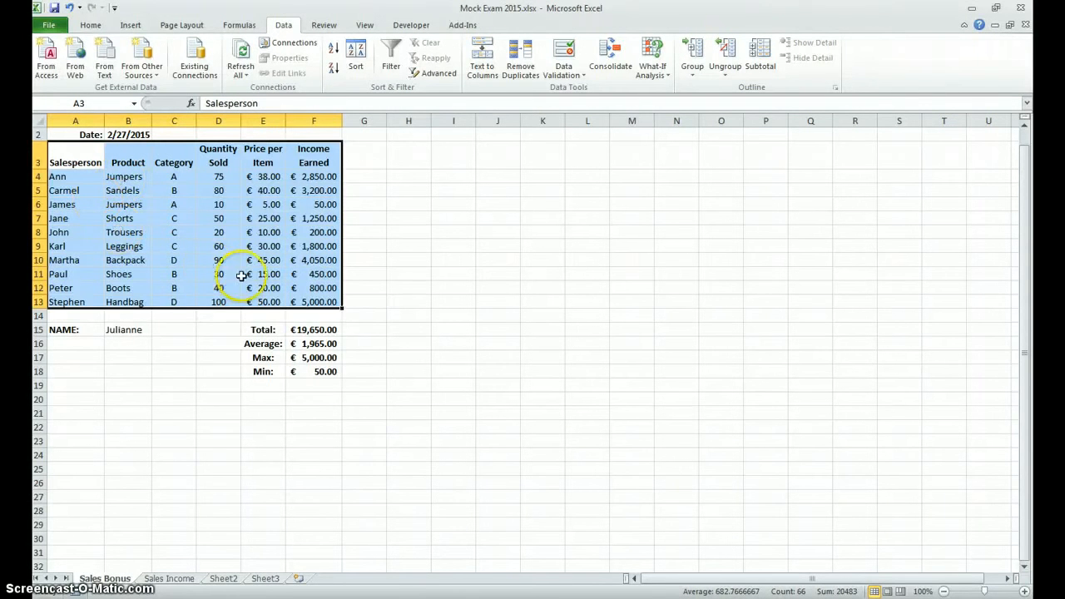
left_click(484, 266)
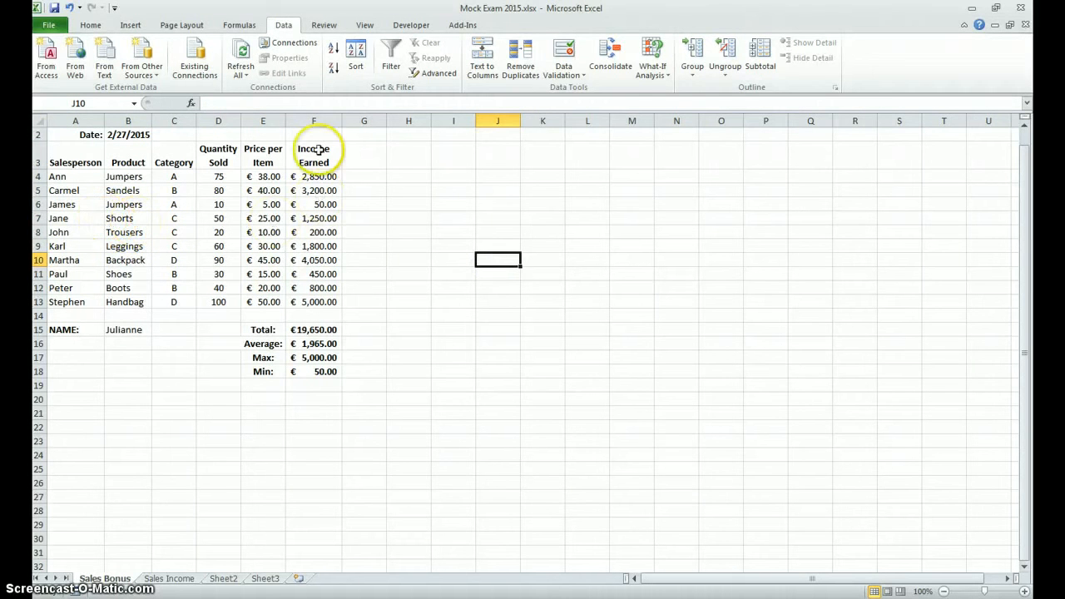
Step: Insert a 2-D clustered column chart from the Salesperson and Income Earned columns, rows 3 to 13
left_click_drag(316, 151, 309, 299)
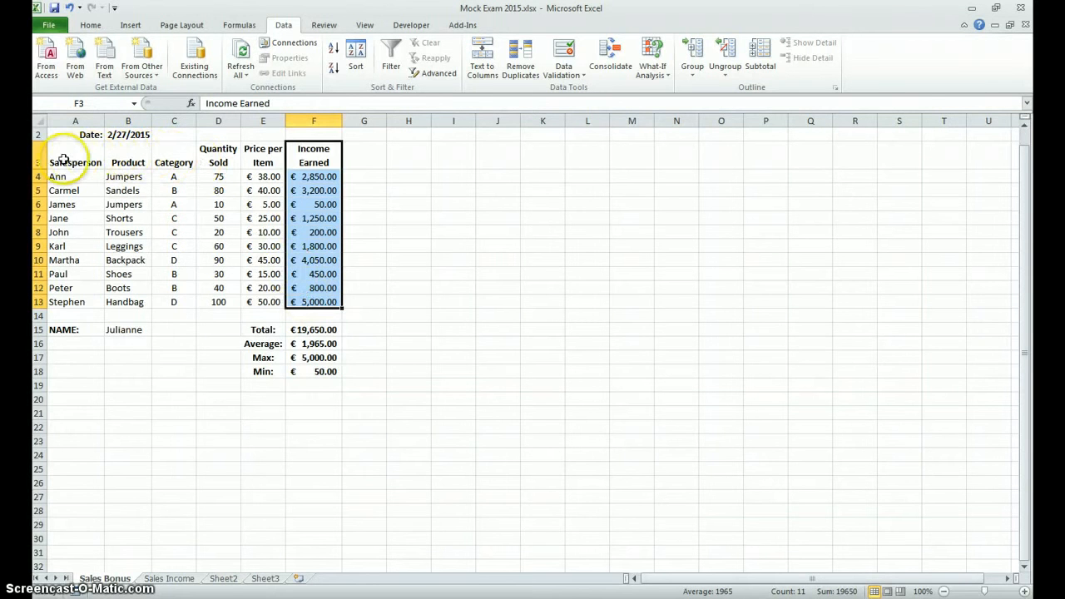
left_click_drag(62, 160, 60, 302)
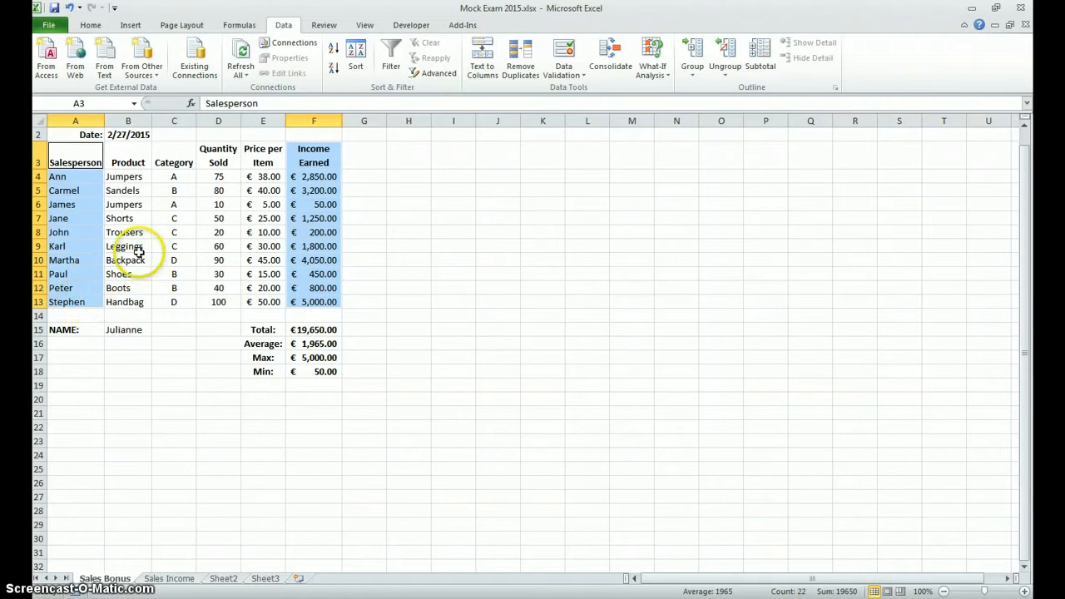
left_click(141, 29)
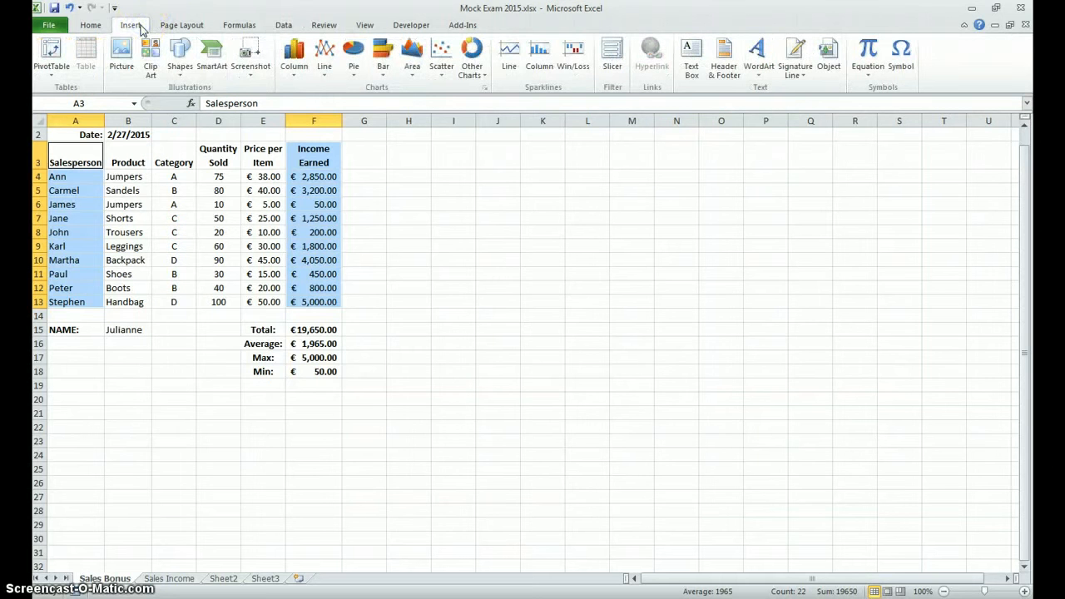
left_click(293, 76)
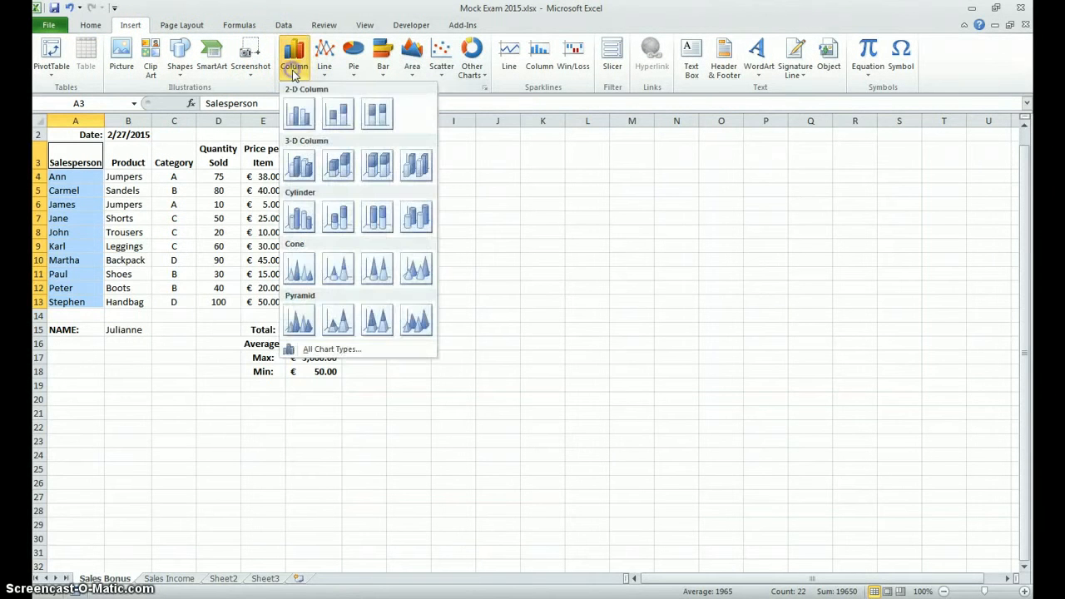
left_click(296, 117)
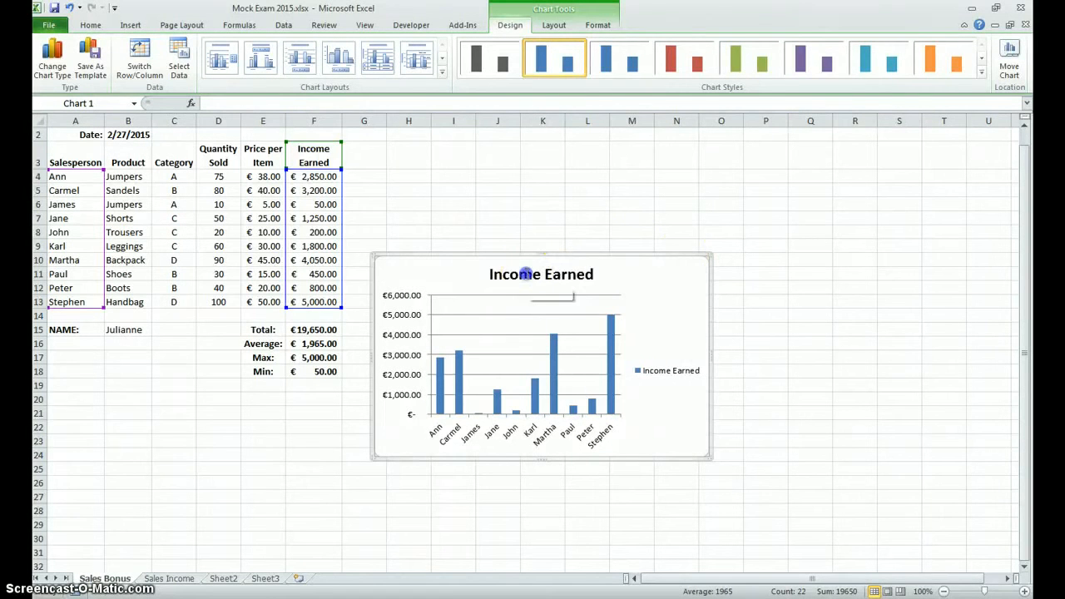
Step: Replace the chart title with Sales Income by Employee
left_click(533, 278)
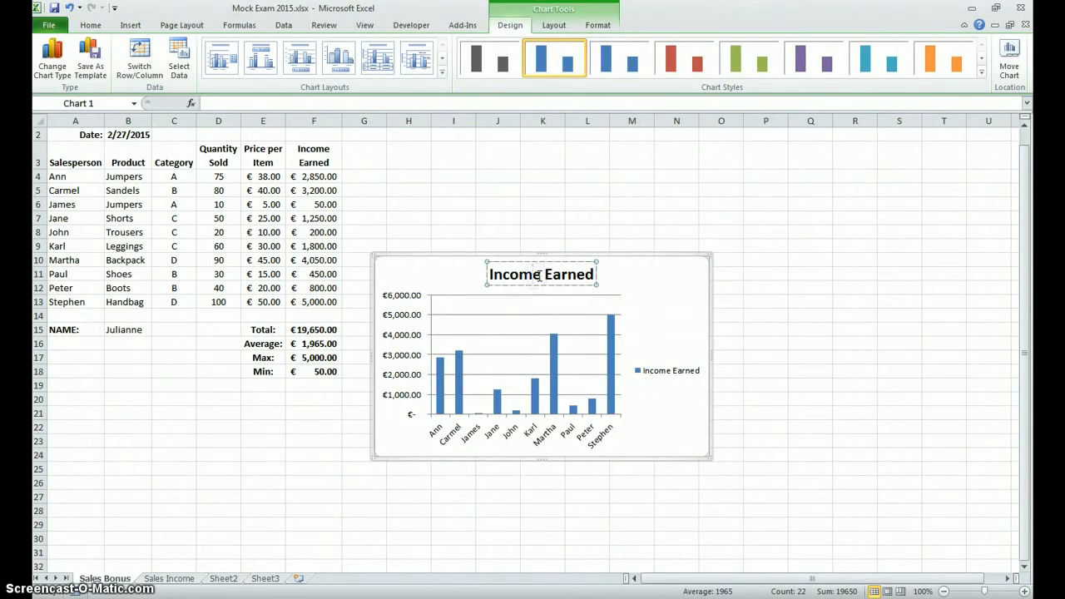
left_click(538, 275)
key("BackSpace")
key("BackSpace")
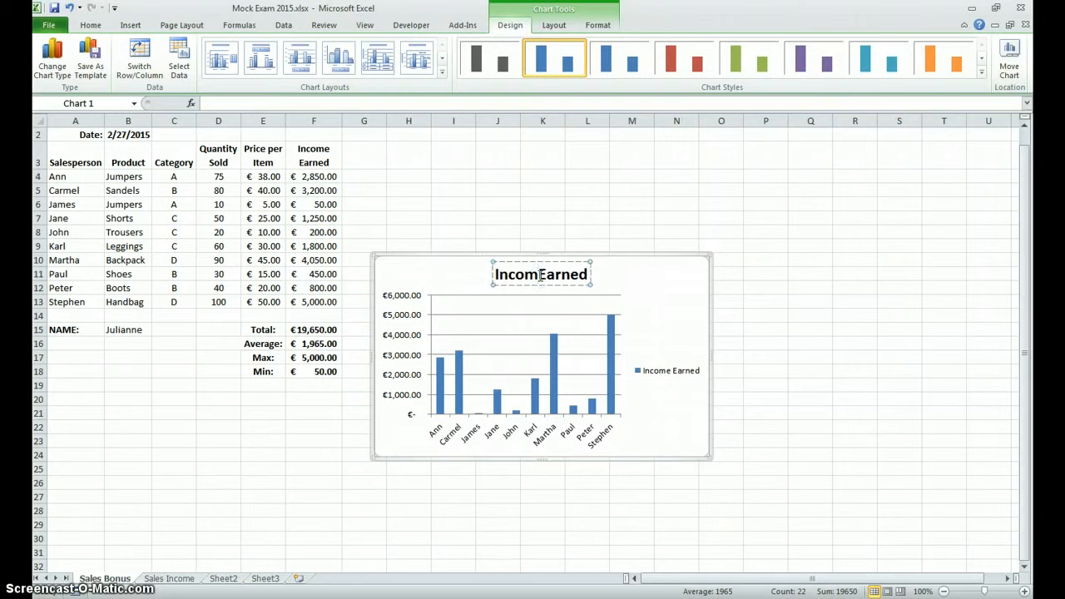
key("Delete")
key("Delete")
key("Delete")
key("Delete")
key("Delete")
key("Delete")
key("BackSpace")
key("BackSpace")
key("BackSpace")
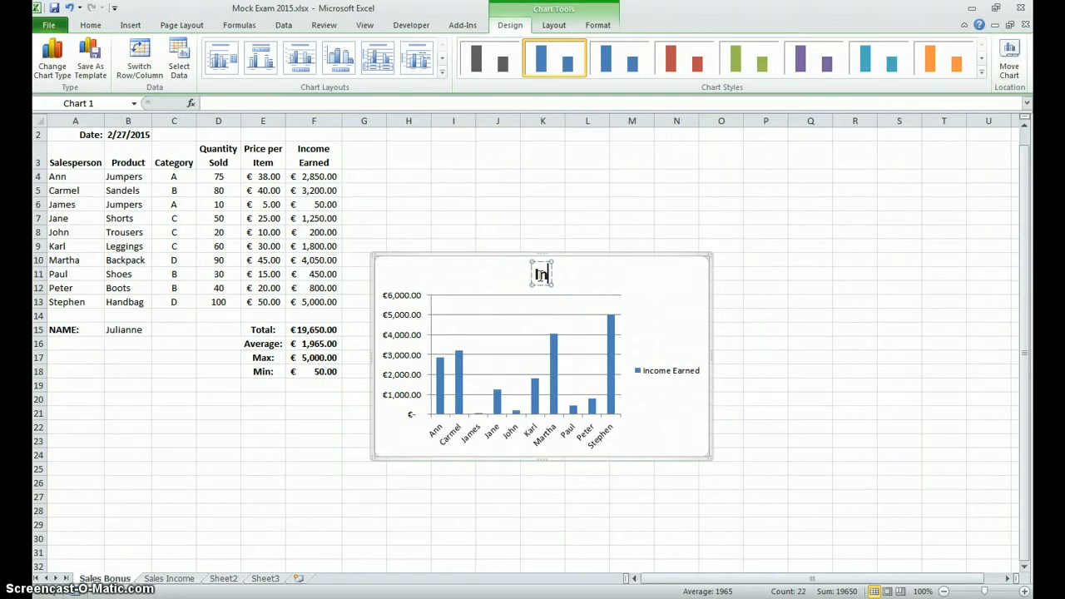
type("Slaes")
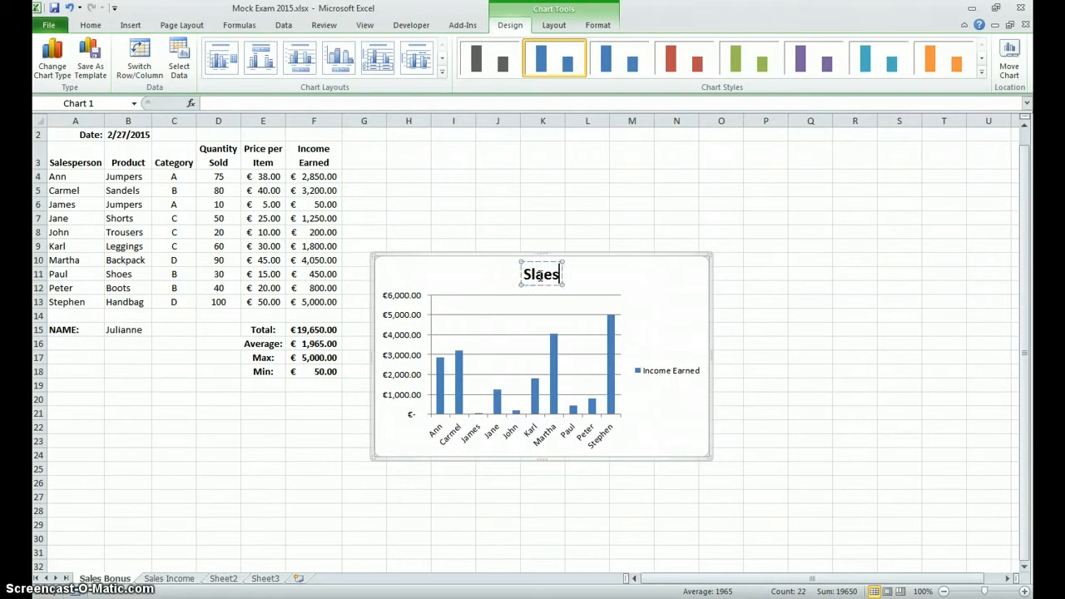
key("BackSpace")
key("BackSpace")
key("BackSpace")
key("BackSpace")
type("a")
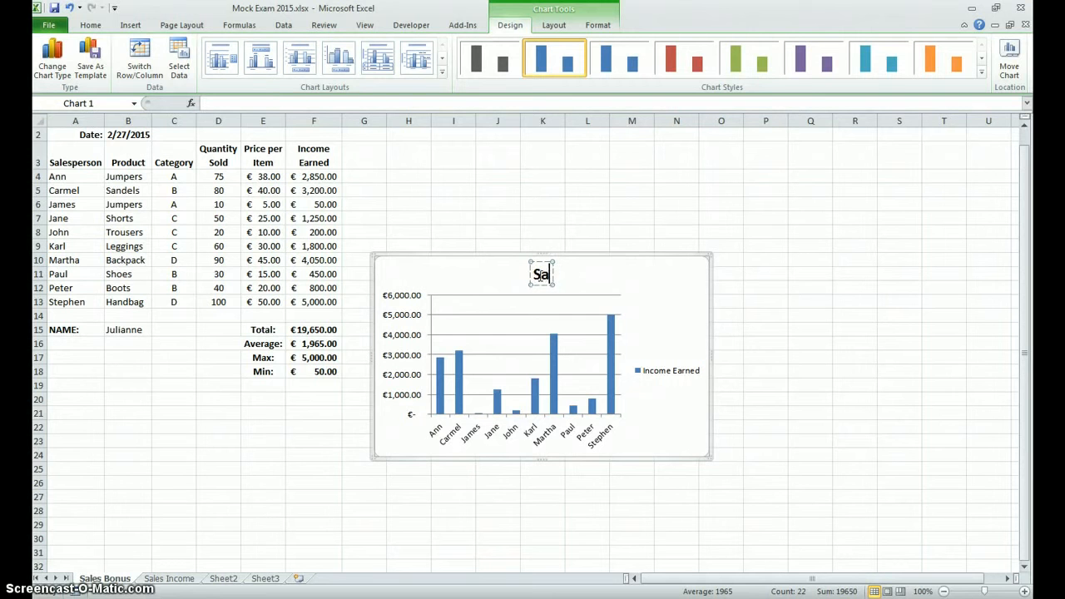
type("les")
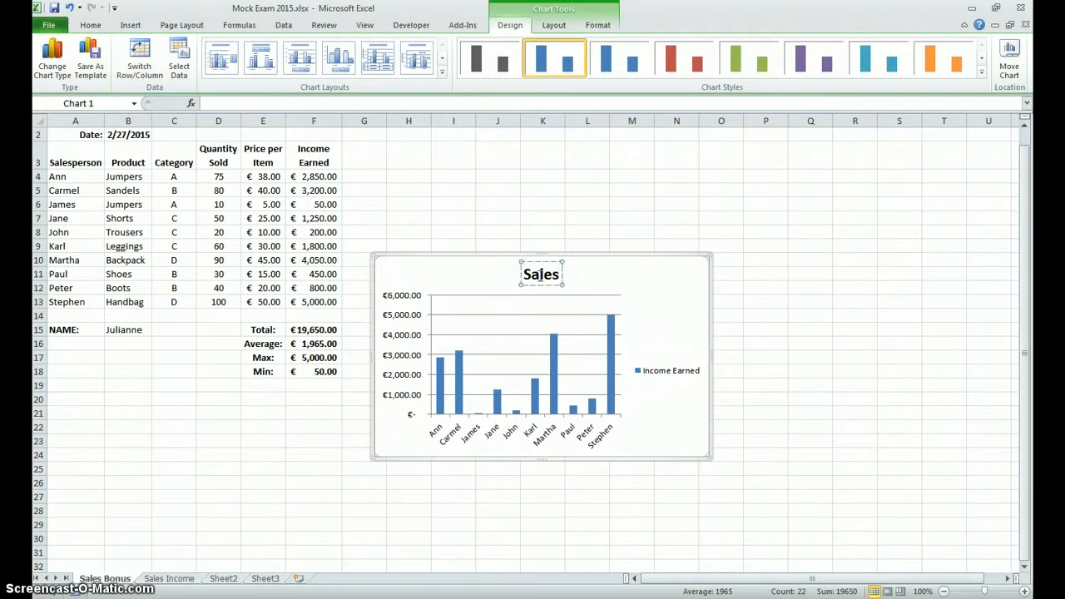
type(" income")
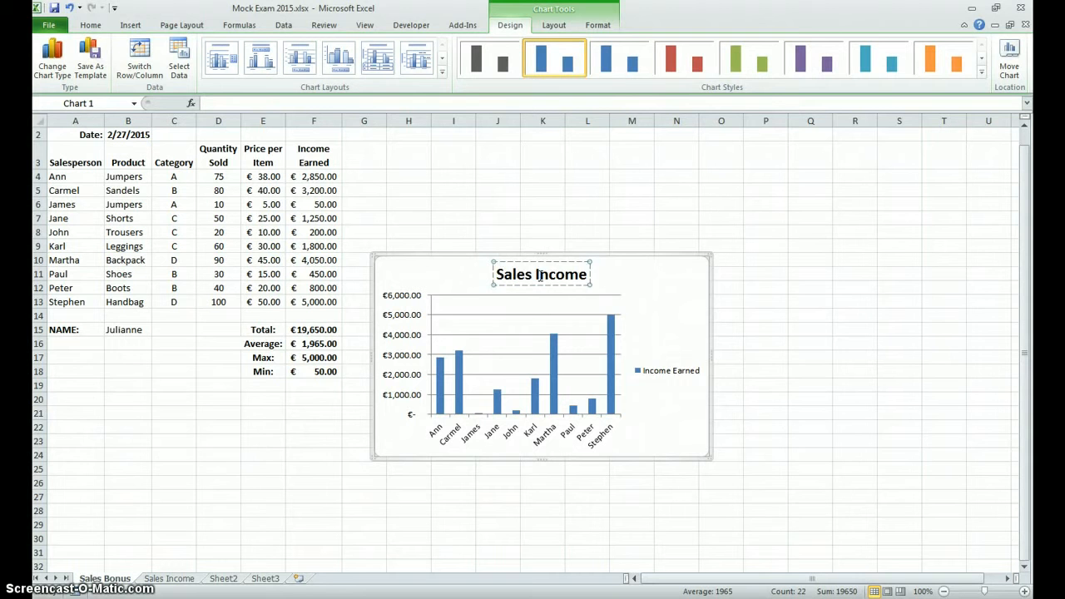
type(" by Emplo")
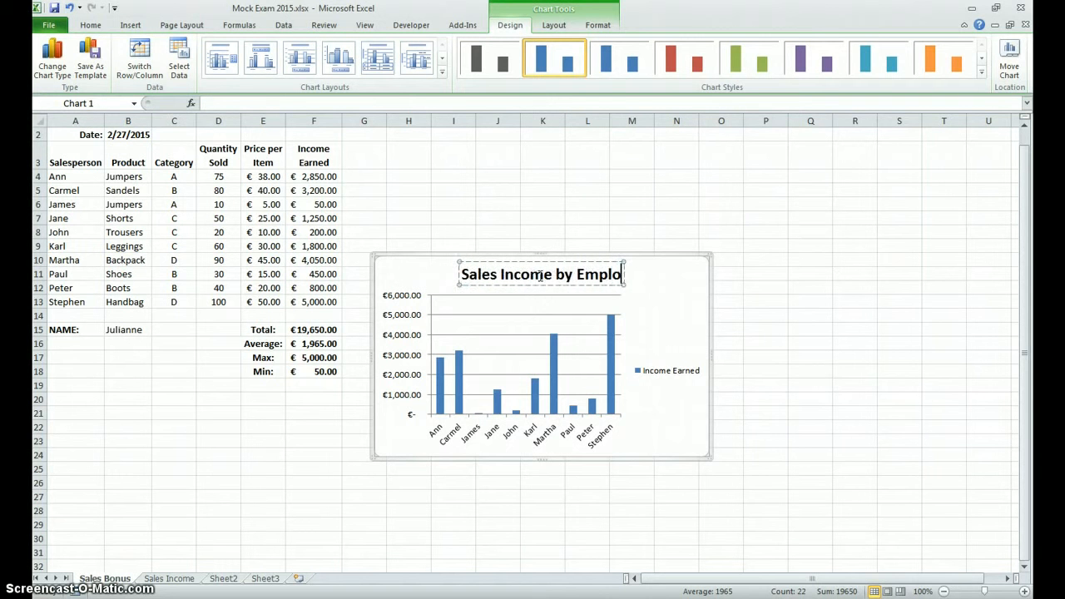
type("yee")
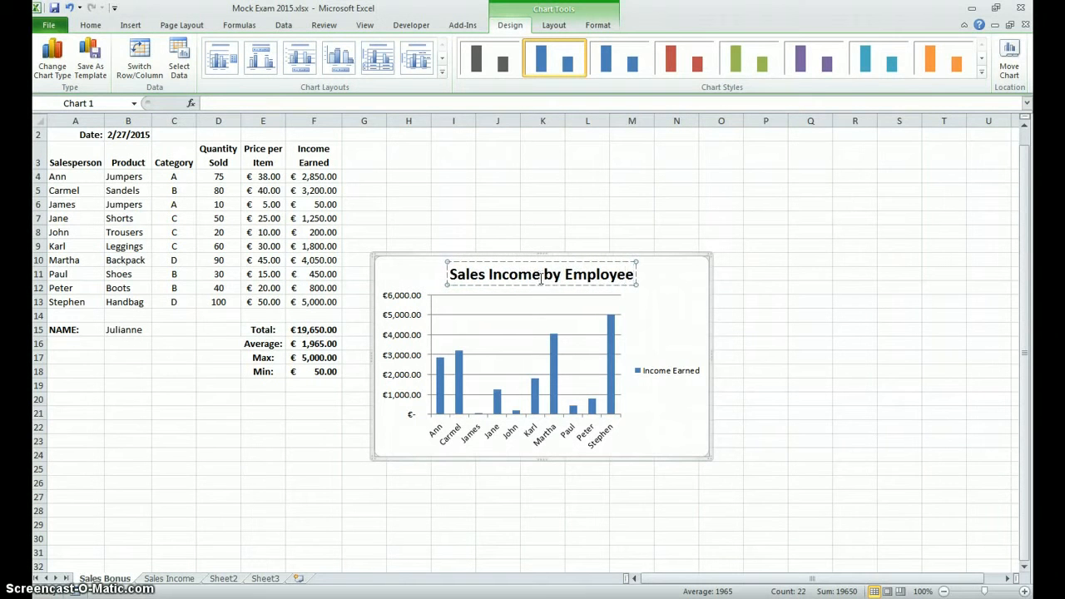
left_click(543, 285)
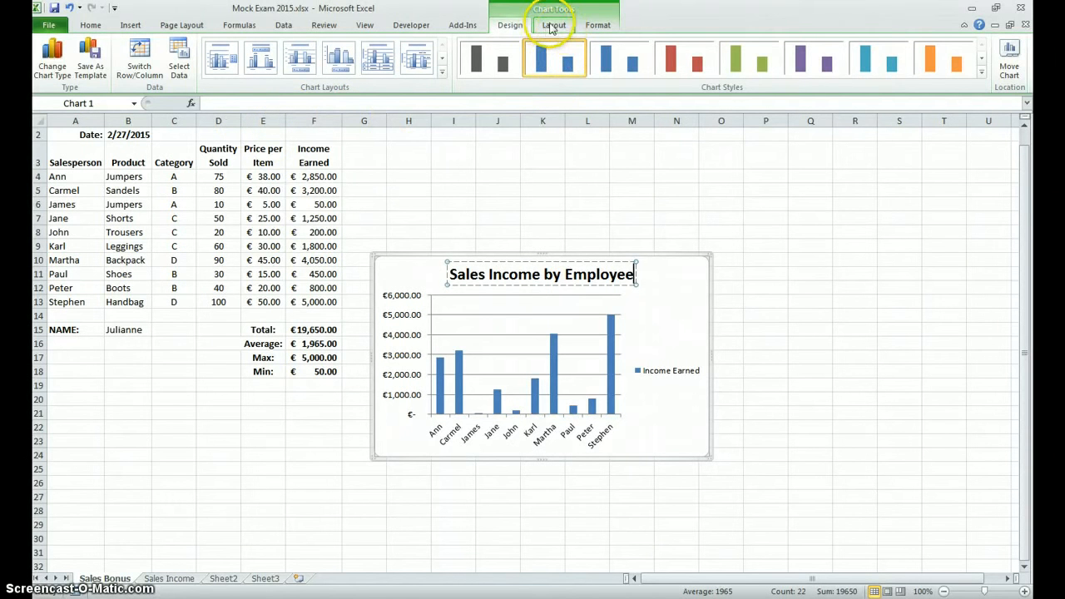
left_click(822, 230)
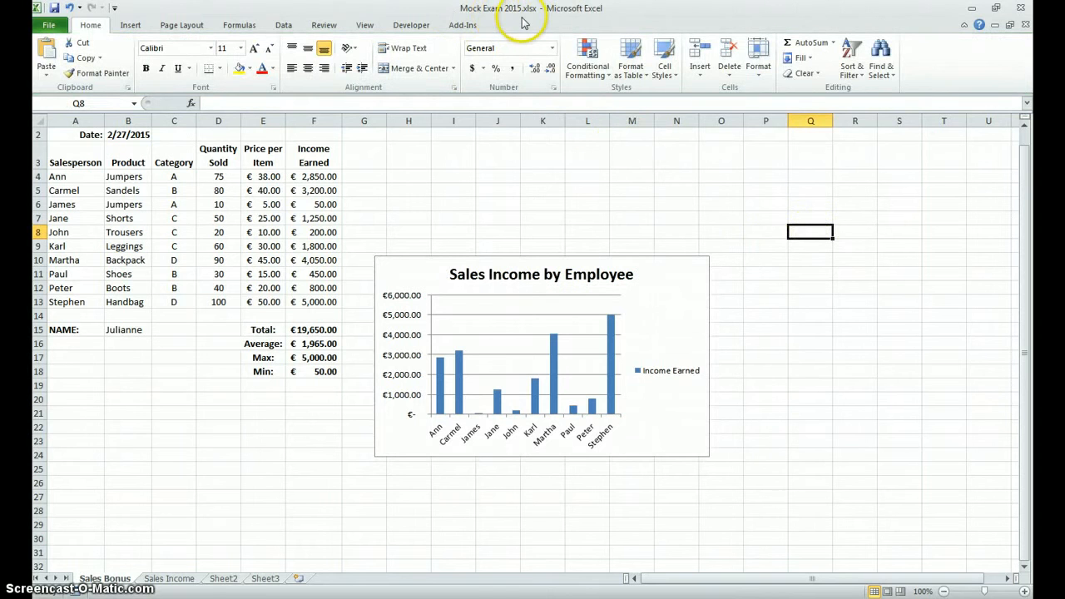
Step: Add a primary horizontal axis title below the chart's axis reading Employees
left_click(655, 298)
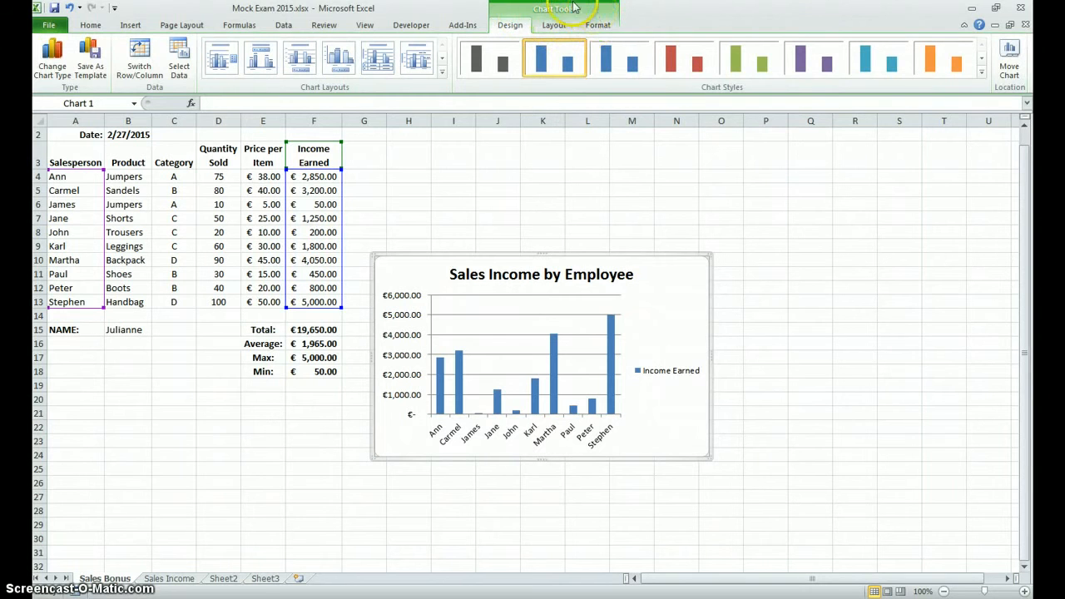
left_click(554, 26)
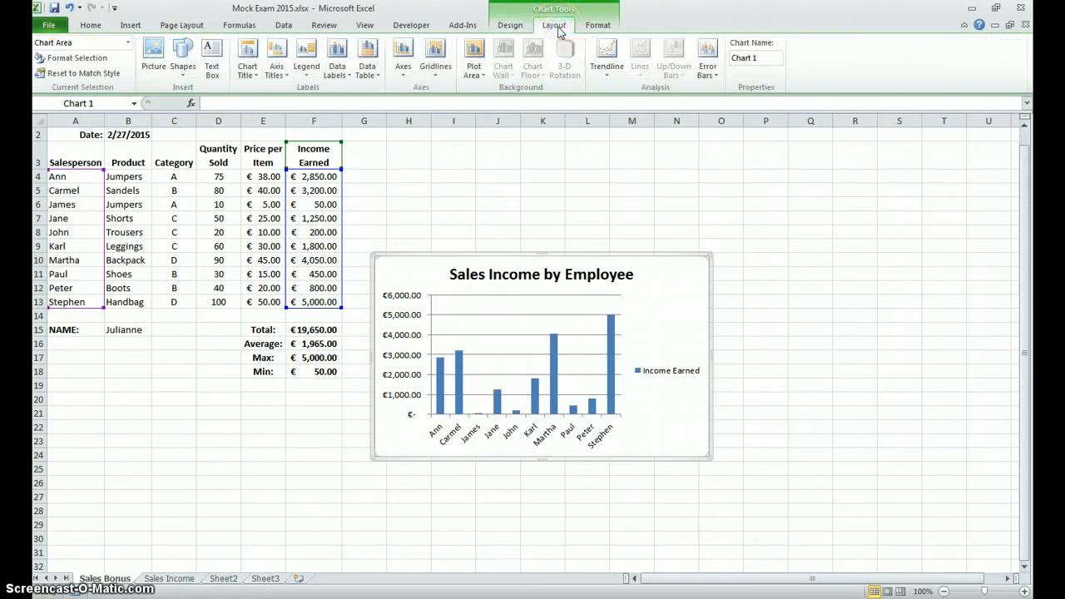
left_click(277, 72)
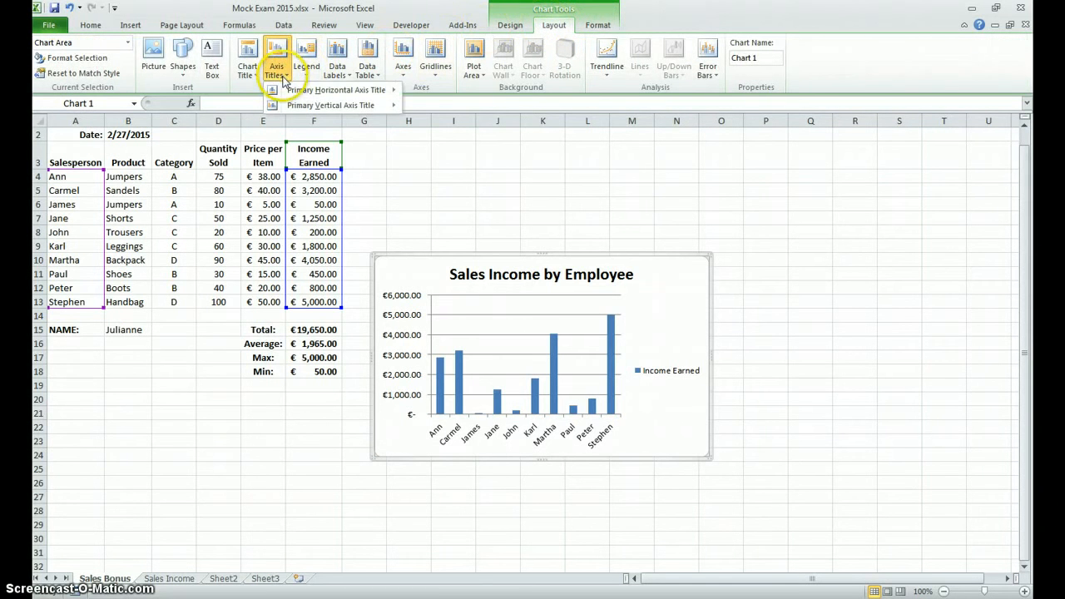
mouse_move(312, 89)
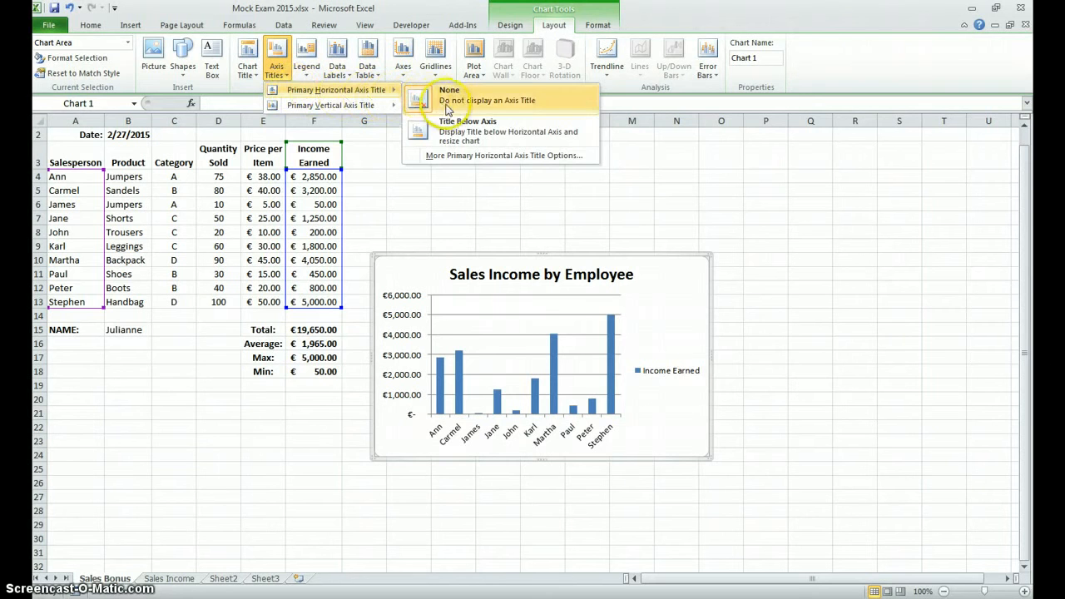
left_click(462, 131)
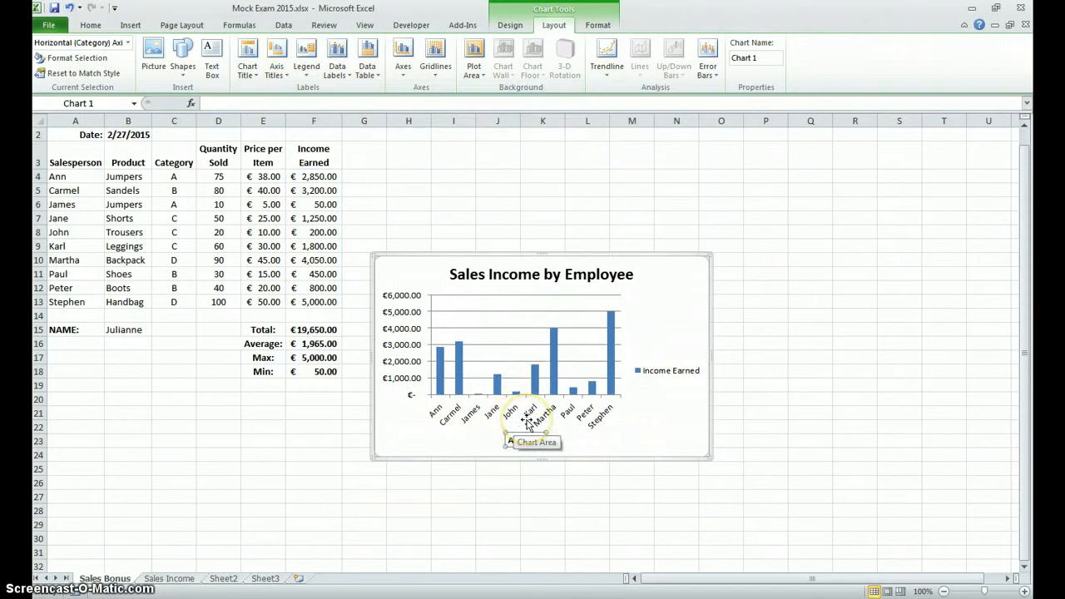
type("Employees")
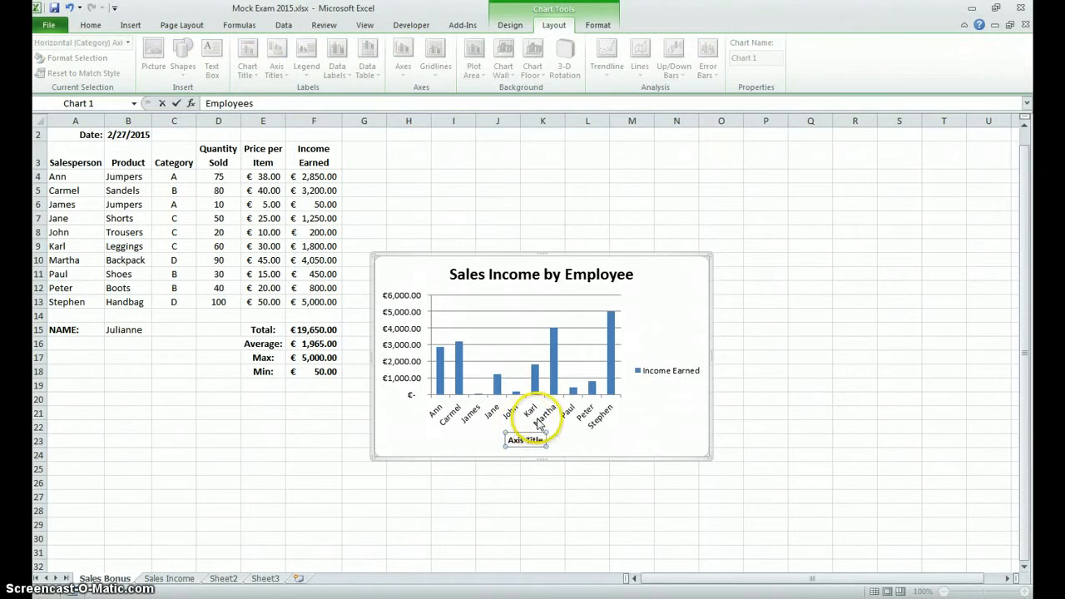
key("Return")
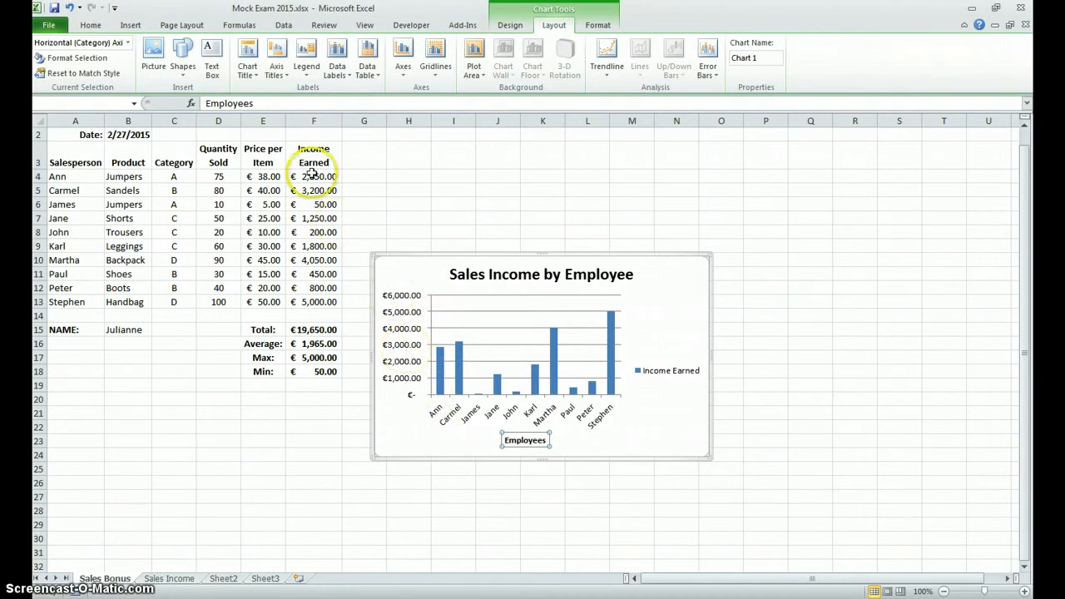
Step: Add a horizontally displayed primary vertical axis title reading Income to the chart
left_click(278, 70)
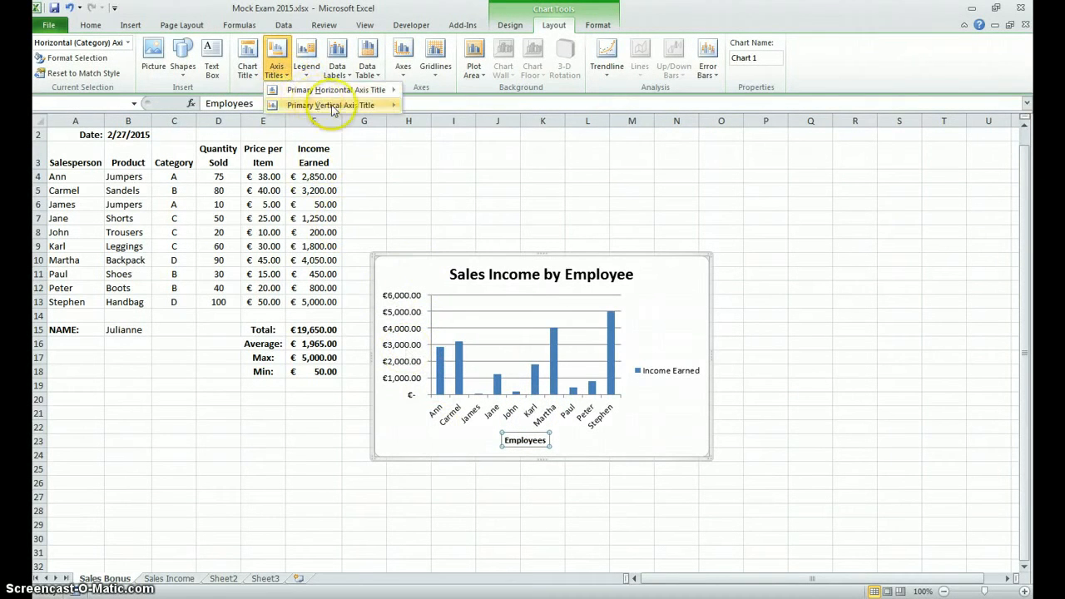
mouse_move(396, 110)
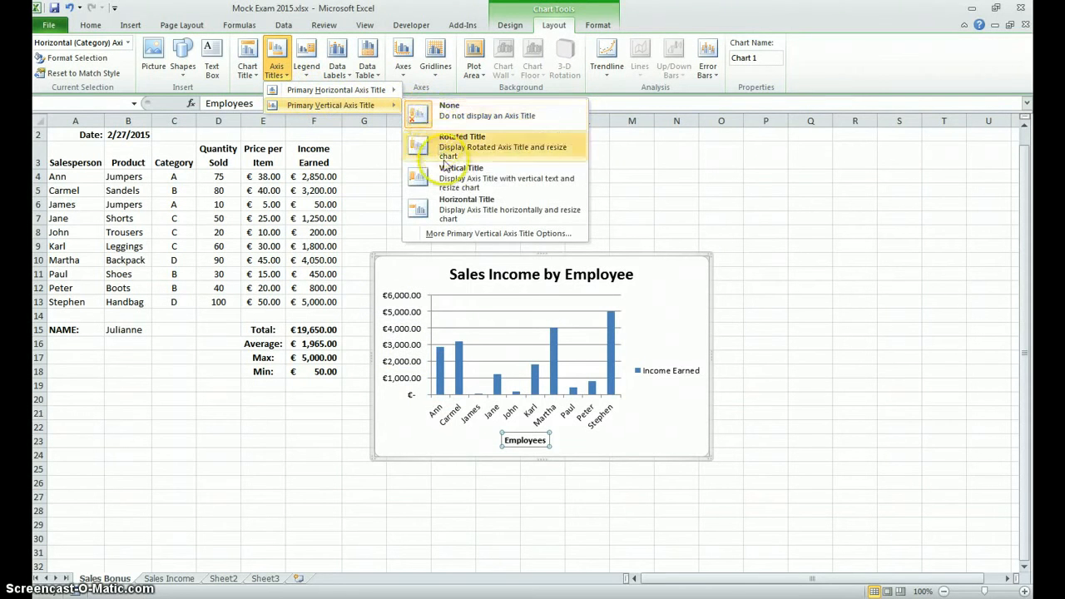
left_click(450, 206)
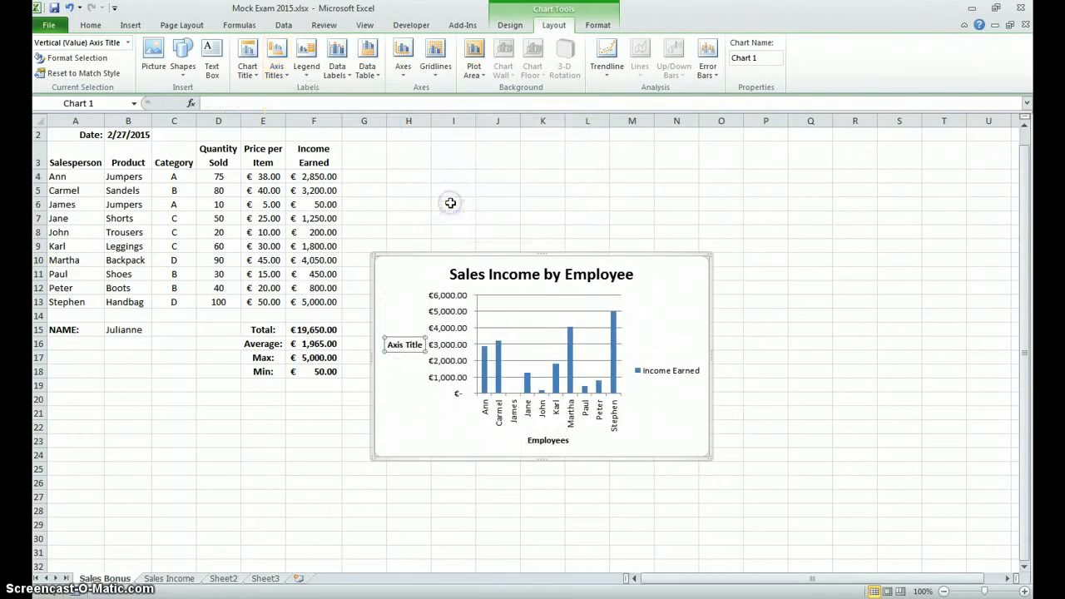
triple_click(421, 347)
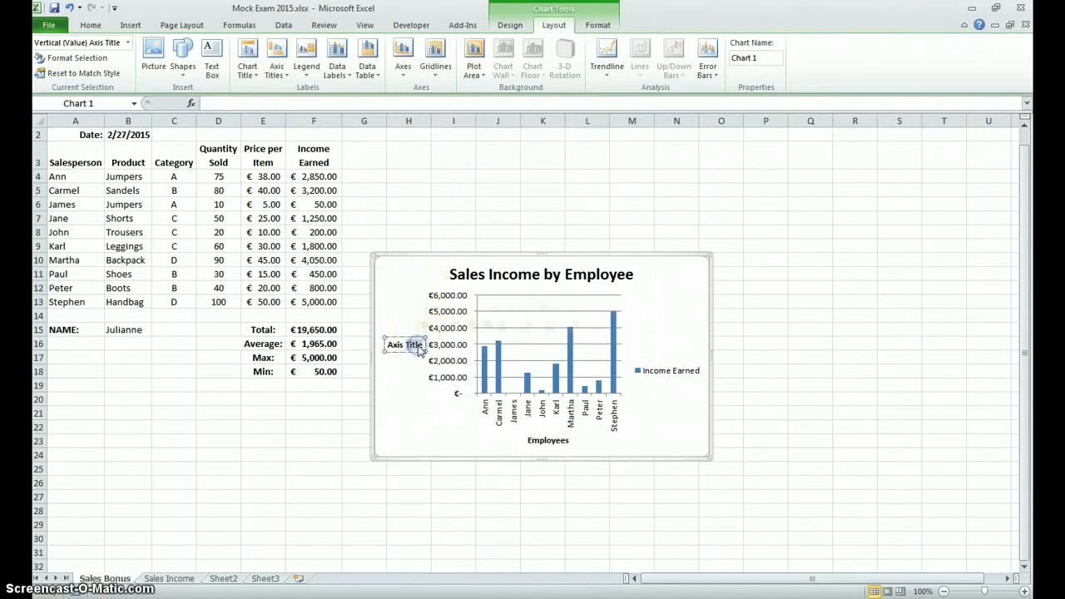
type("Income")
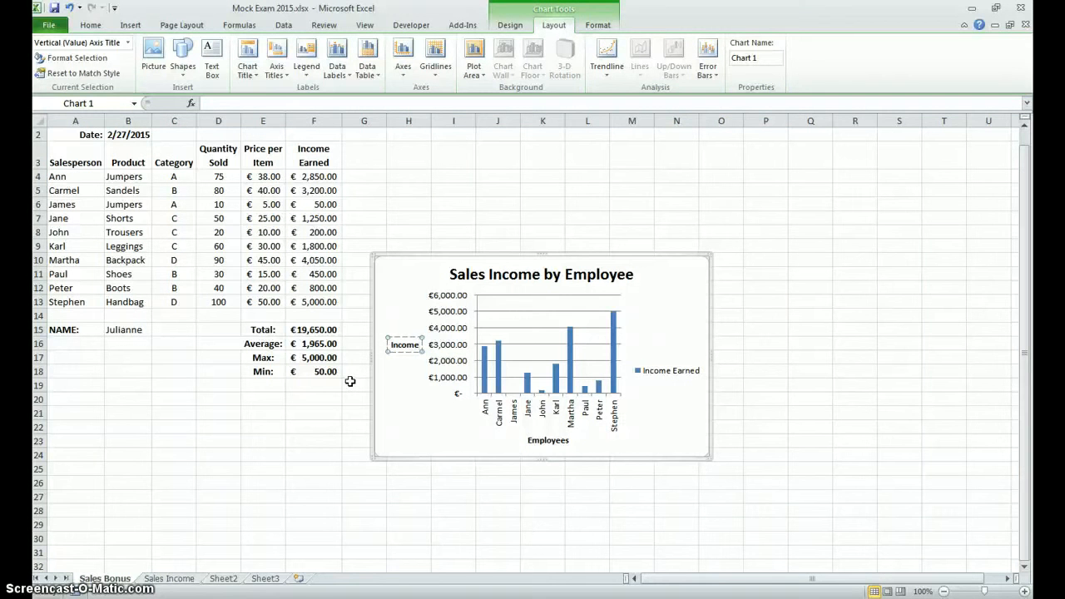
left_click(405, 398)
left_click(437, 193)
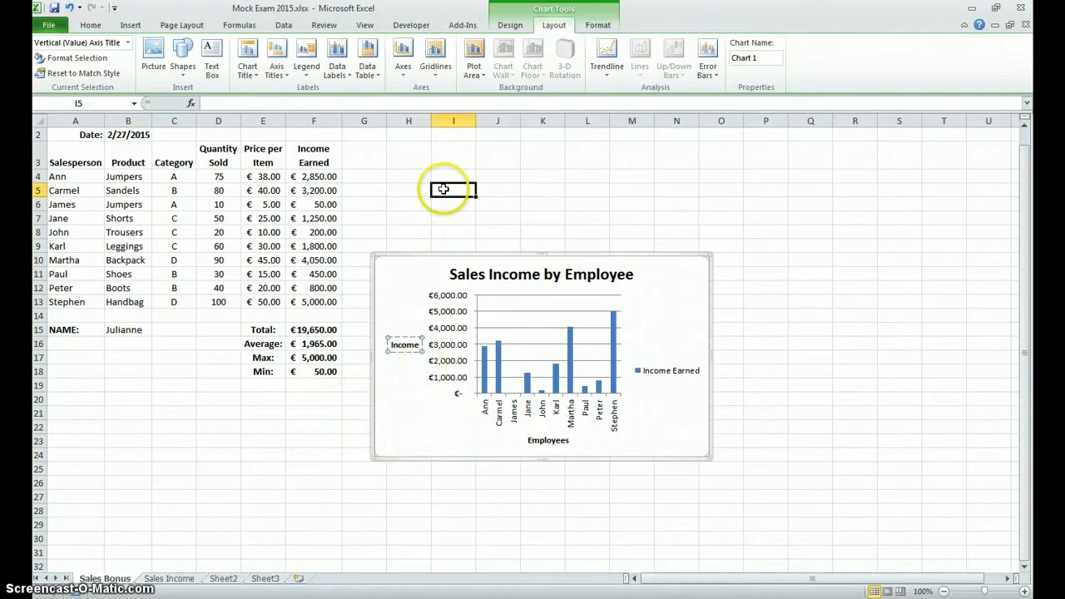
left_click(399, 262)
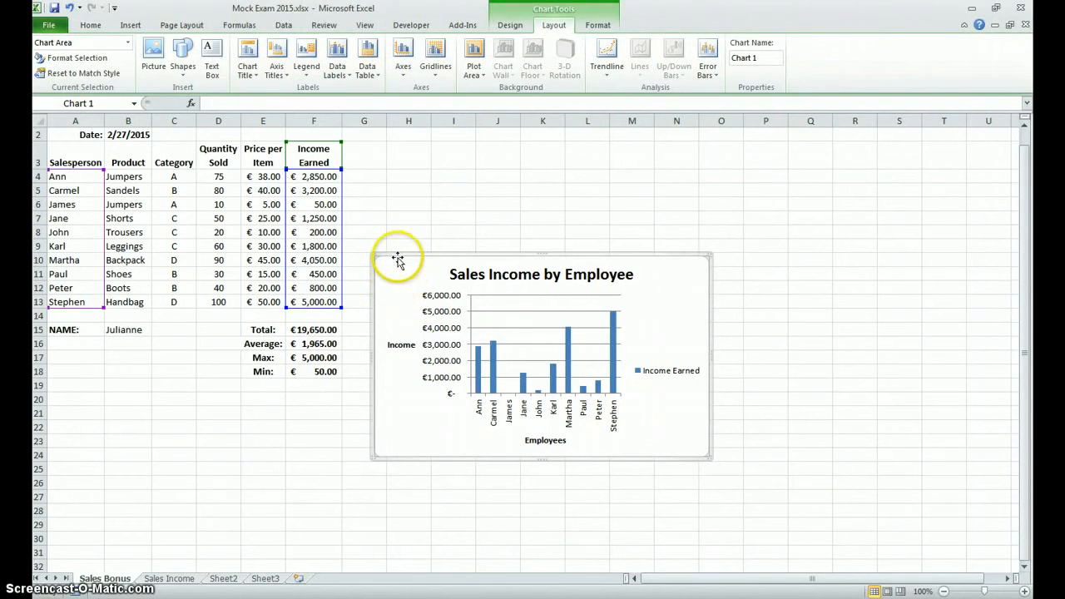
left_click(446, 203)
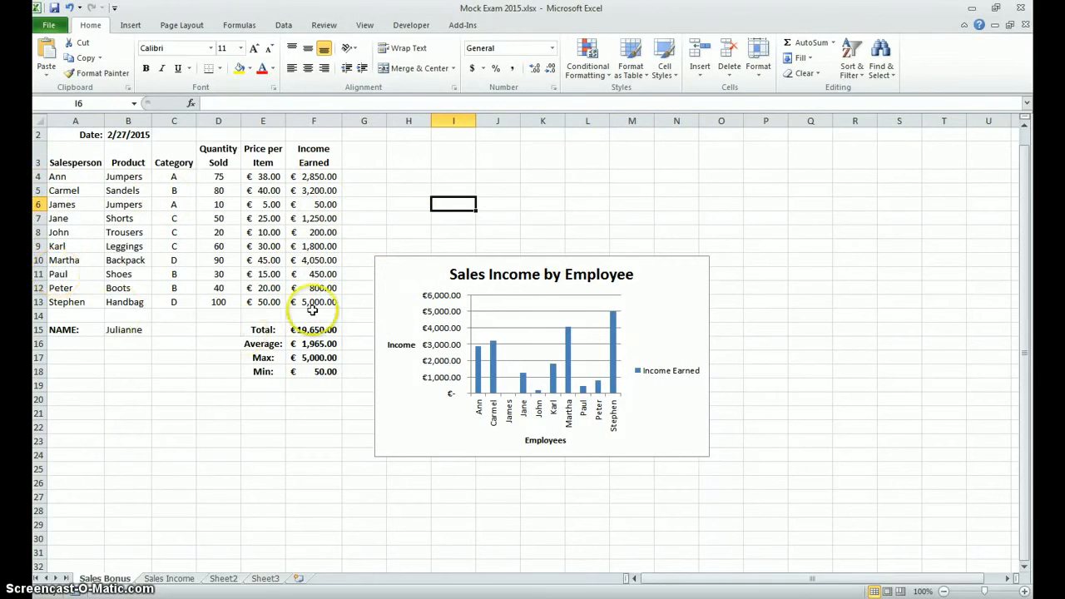
Step: Cut the Sales Income by Employee chart from Sales Bonus and paste it into Sheet2 at cell B10
left_click(418, 286)
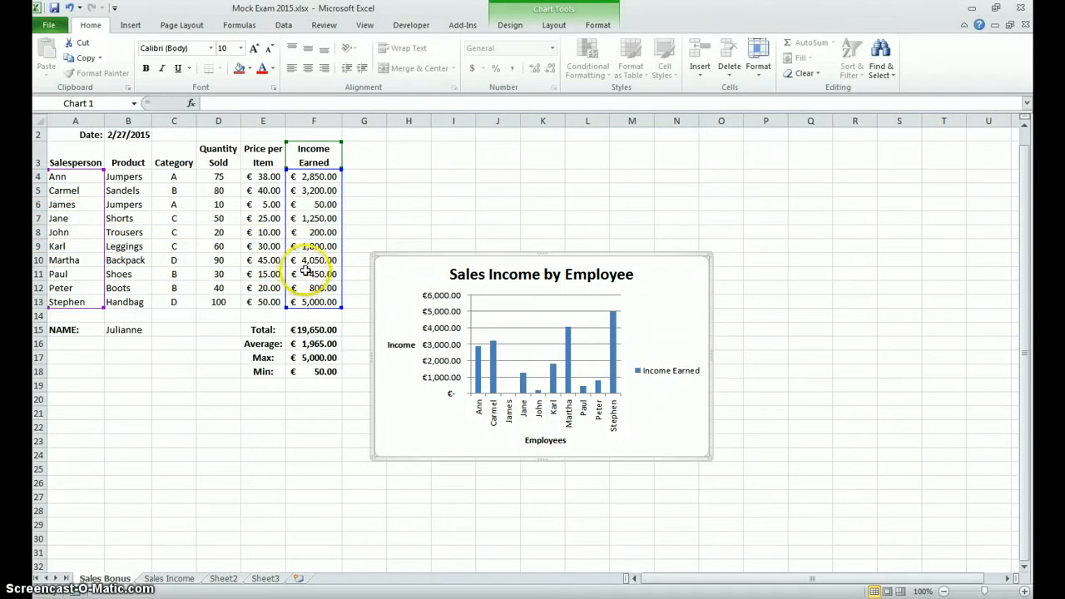
right_click(409, 270)
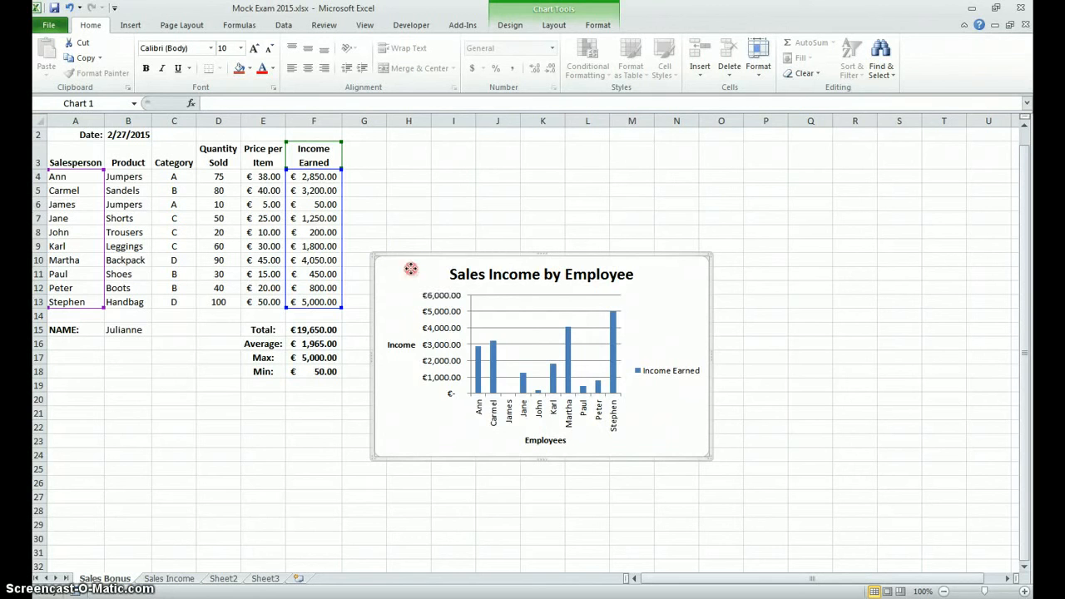
left_click(441, 280)
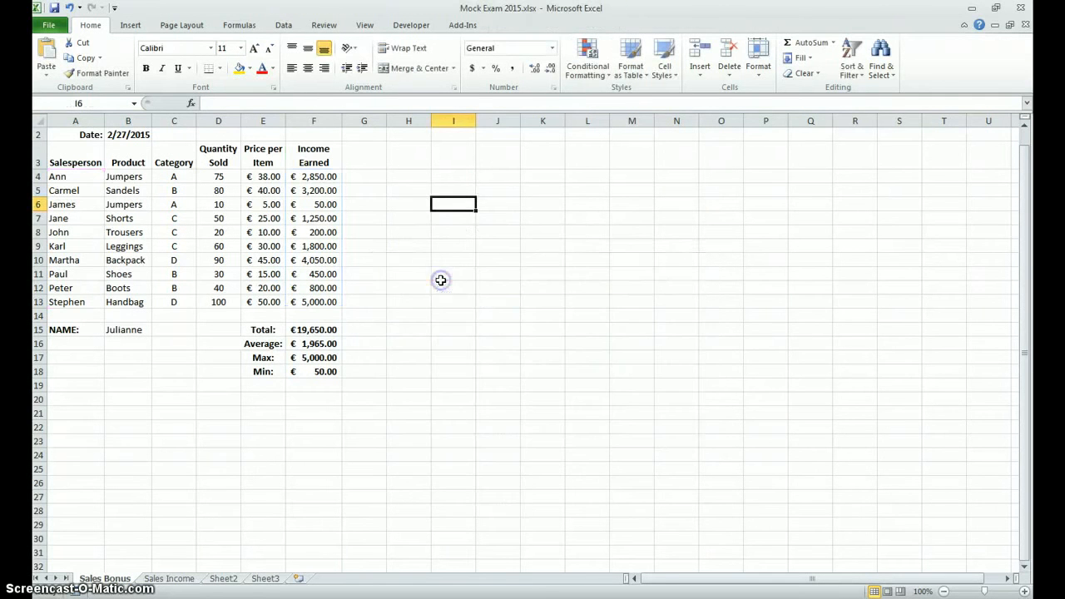
left_click(223, 579)
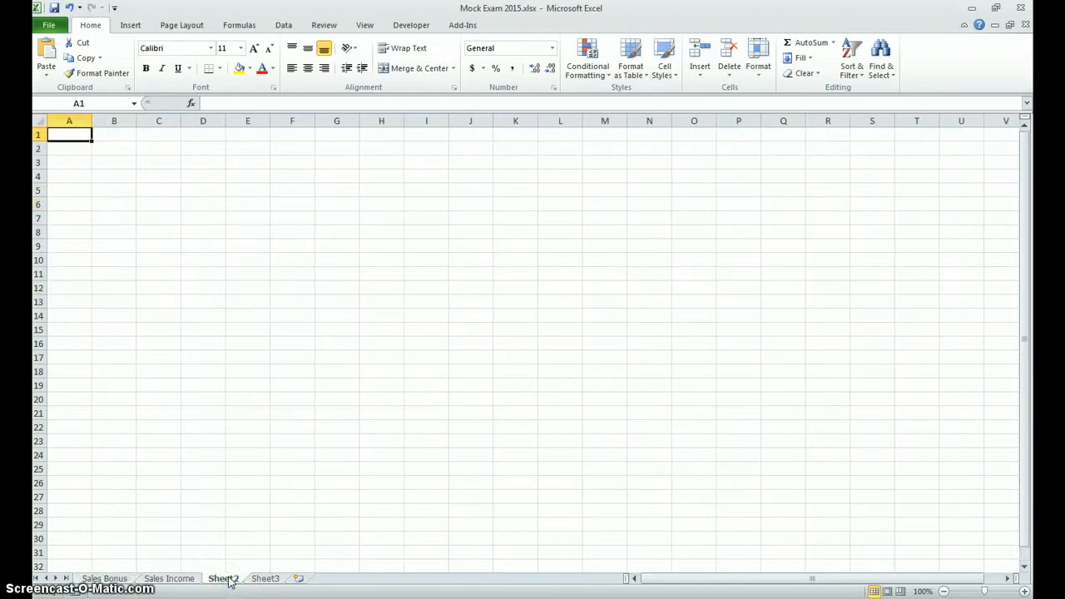
right_click(134, 259)
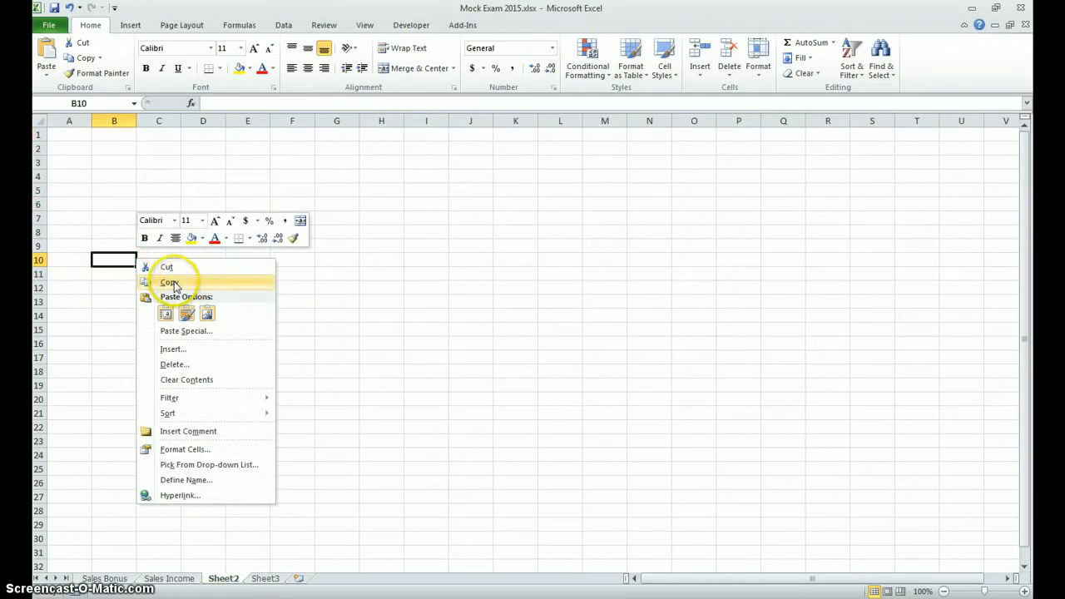
left_click(166, 314)
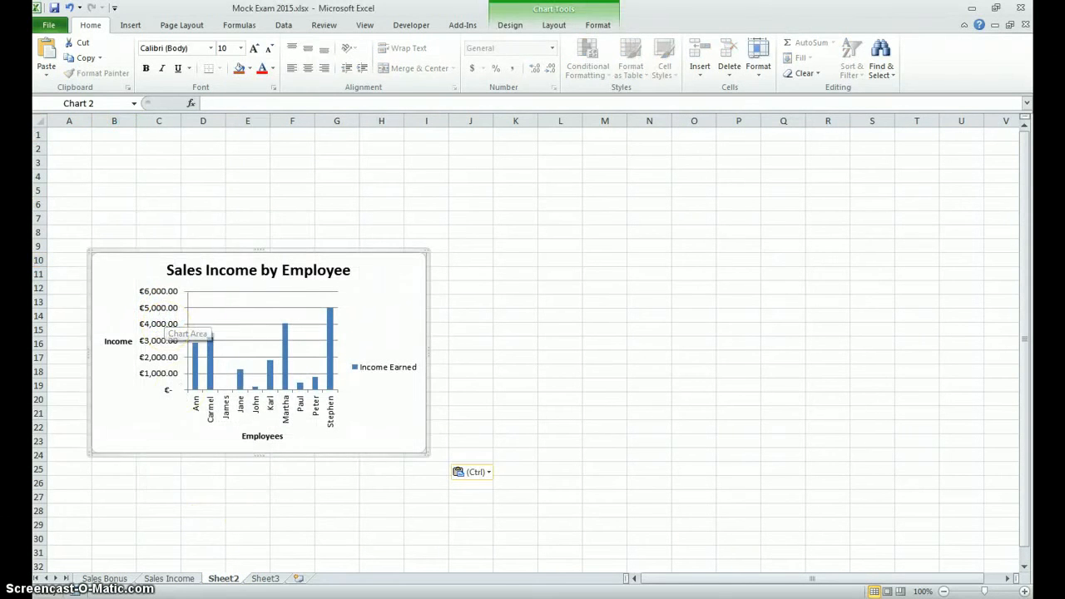
Step: Rename Sheet2 as Chart
left_click(224, 581)
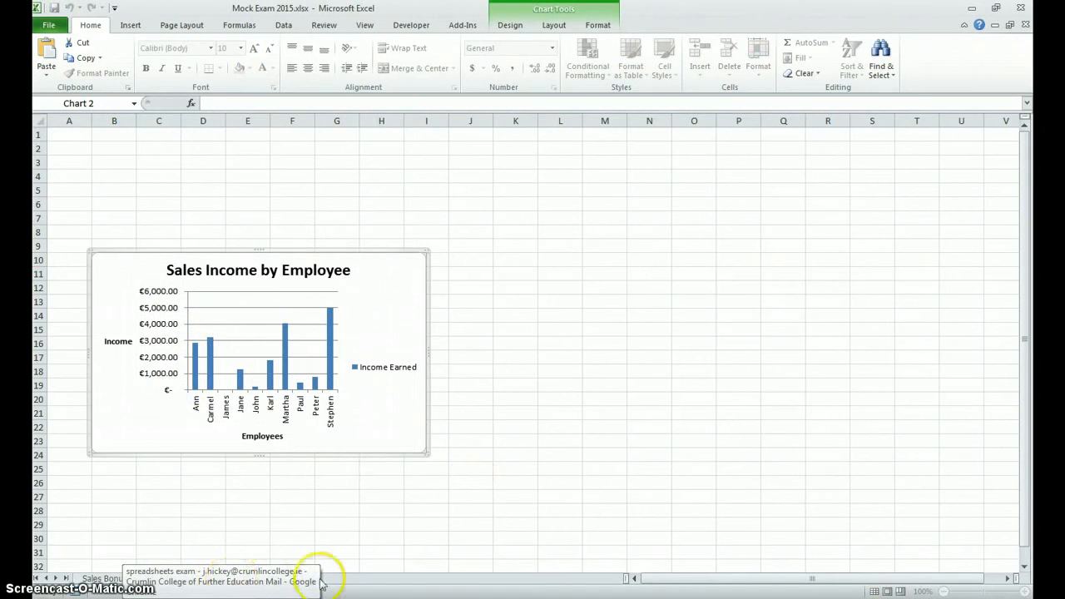
left_click(277, 542)
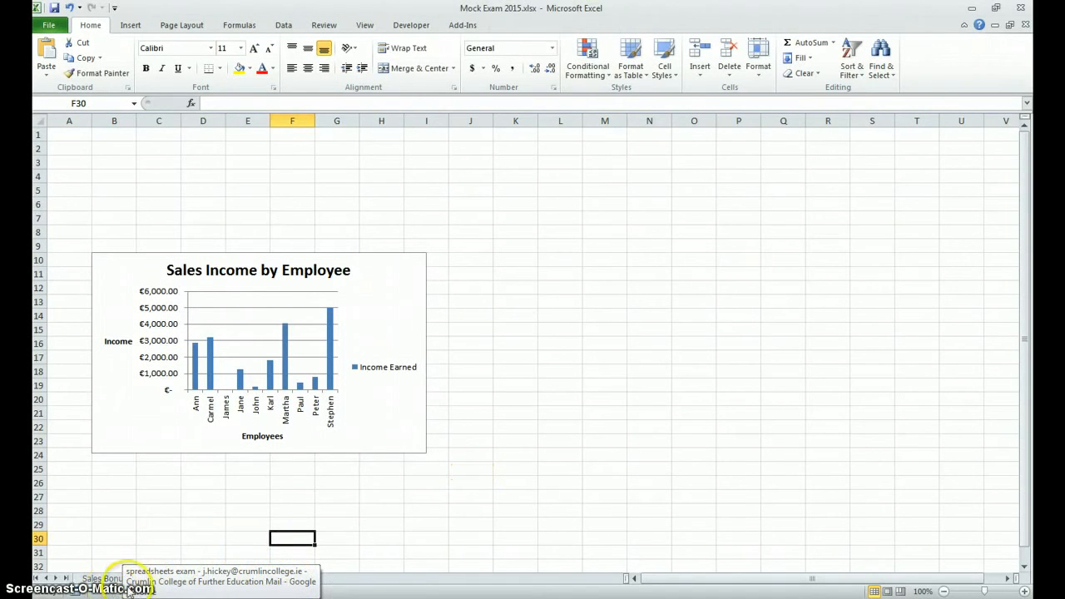
left_click(226, 579)
double_click(226, 579)
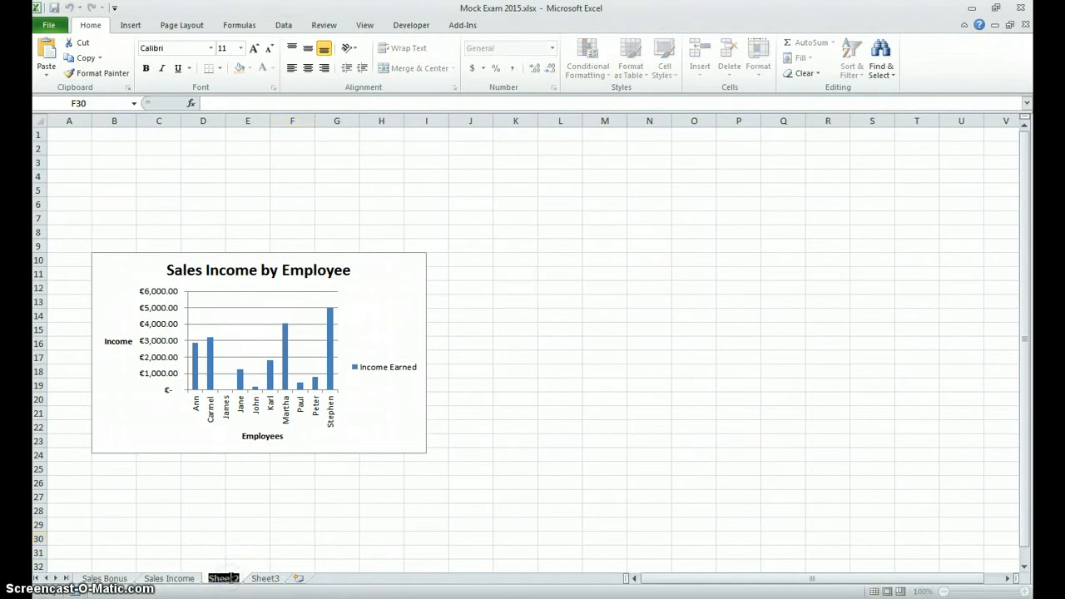
type("Chart")
key("Return")
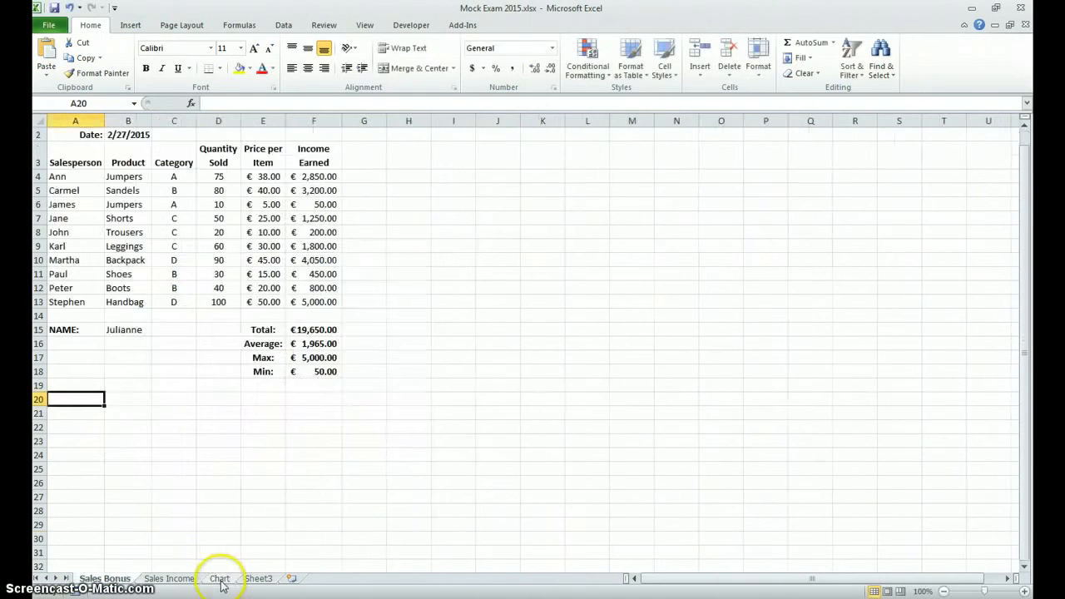
Step: Extend the Chart sheet's name to Sales Chart
left_click(219, 578)
double_click(219, 578)
left_click(218, 577)
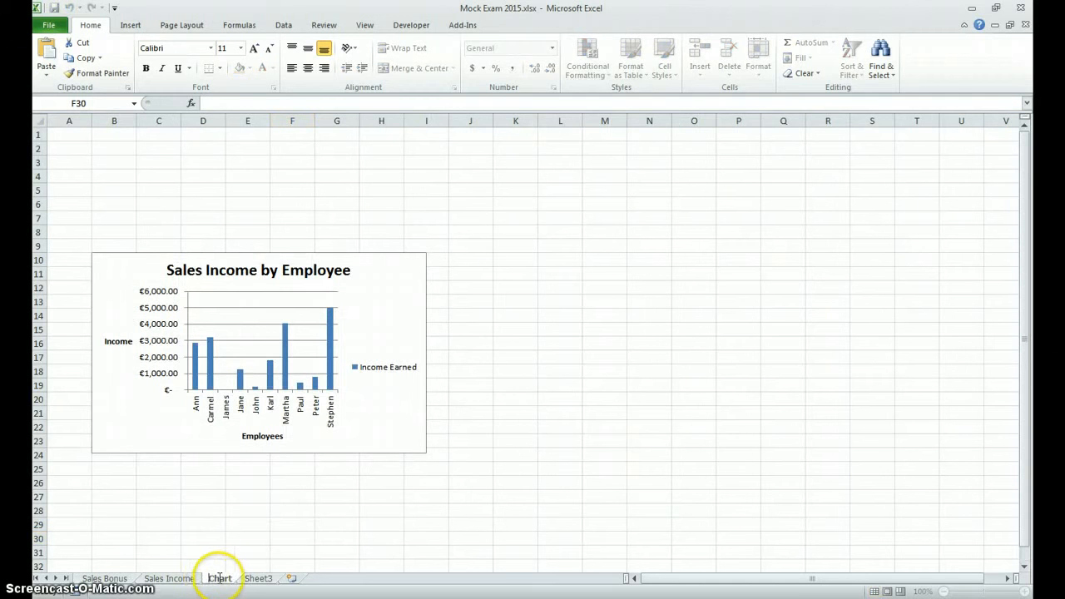
type("Sal")
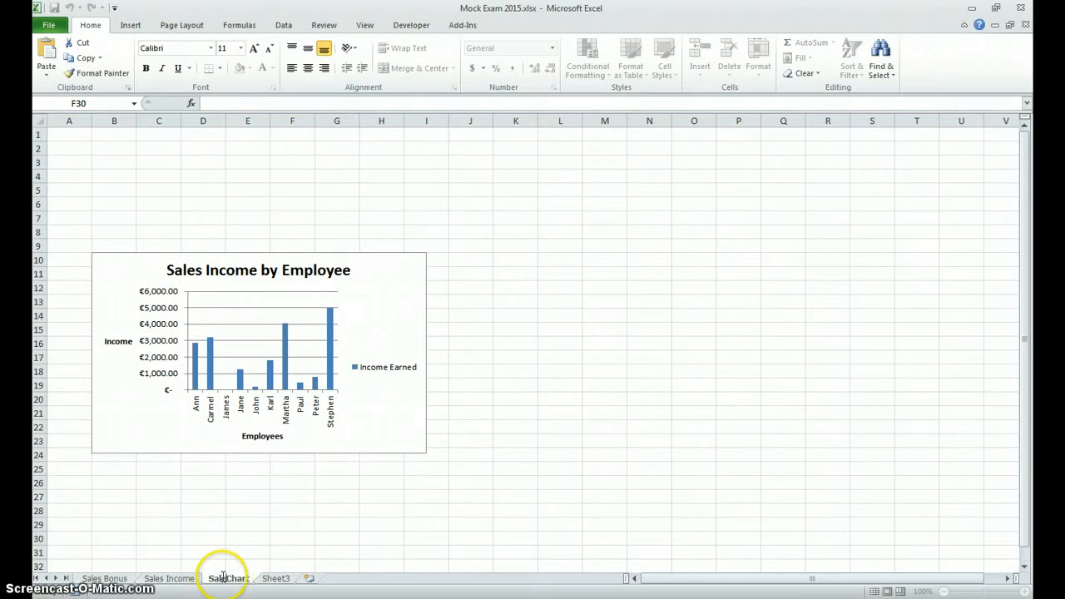
type("es")
key("Return")
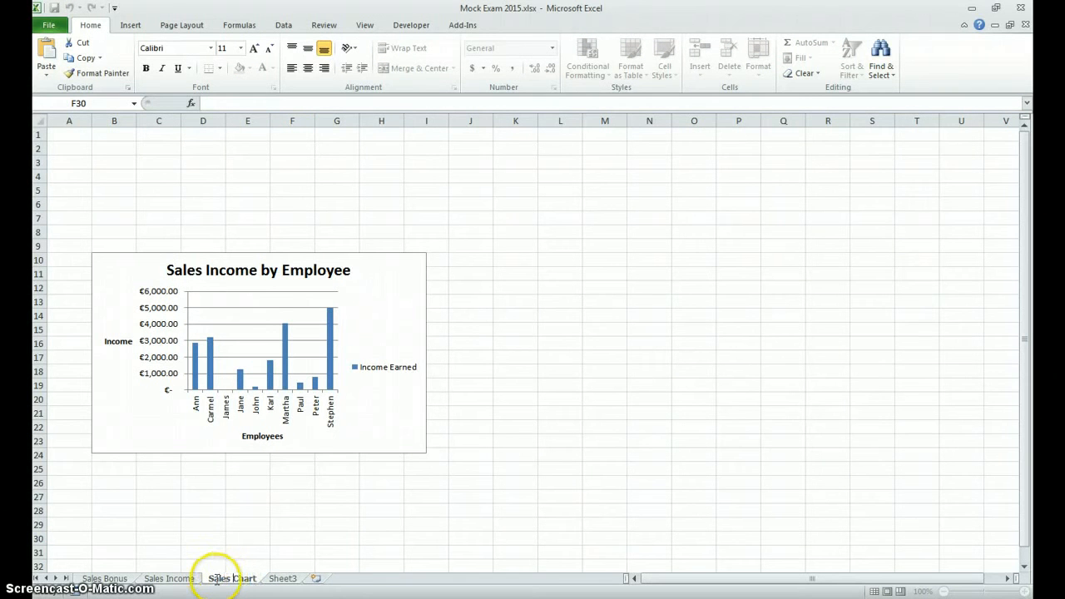
Step: On the Sales Bonus sheet, enter the labels Lookup Table in A20, Category in A21 and Target in A22
left_click(117, 579)
left_click(118, 574)
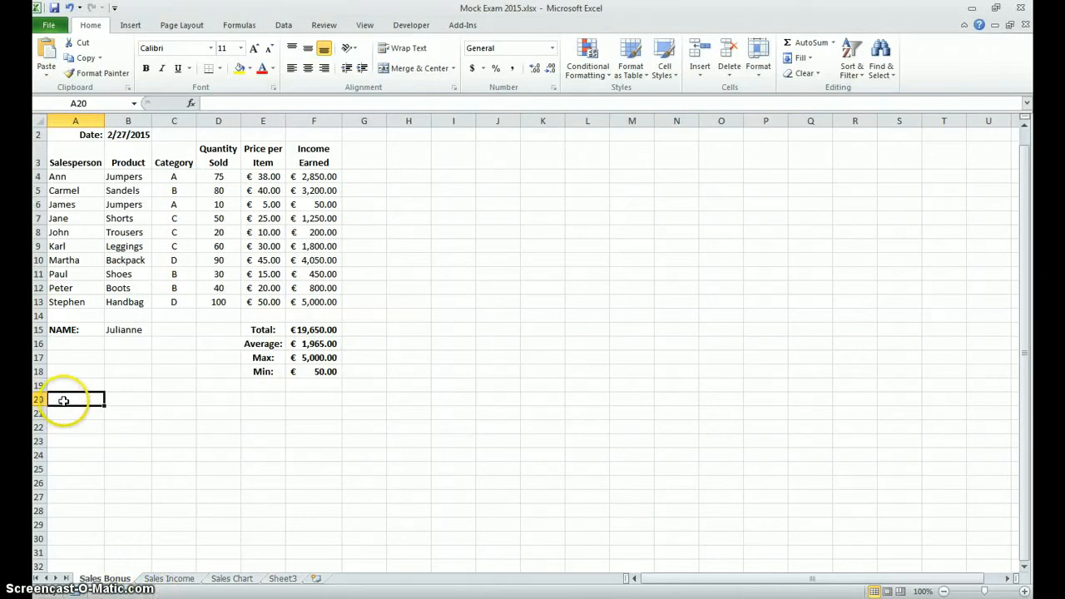
type("Lookup Table")
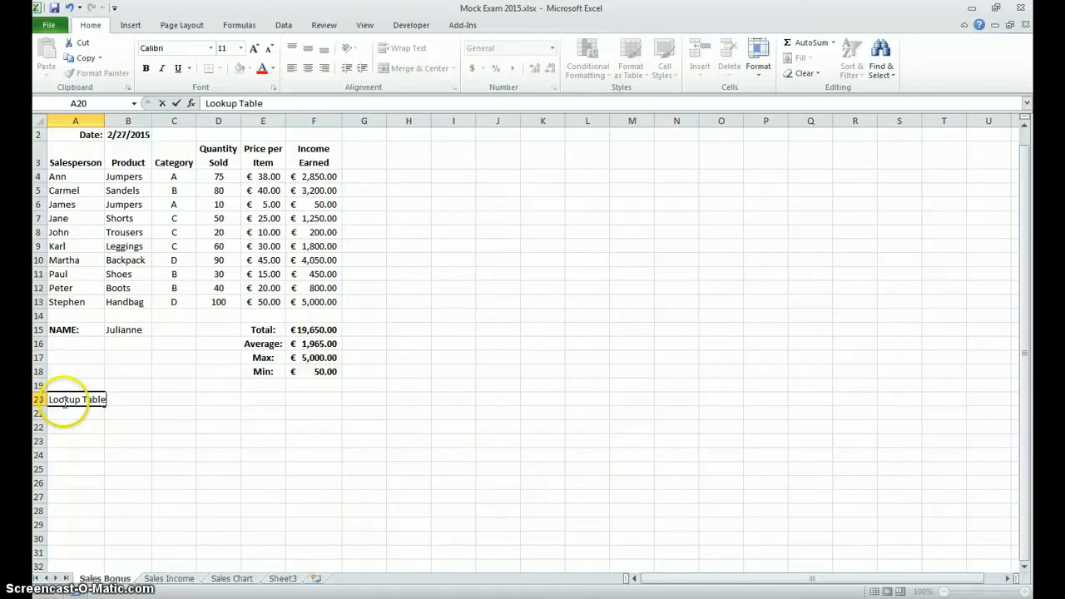
key("Return")
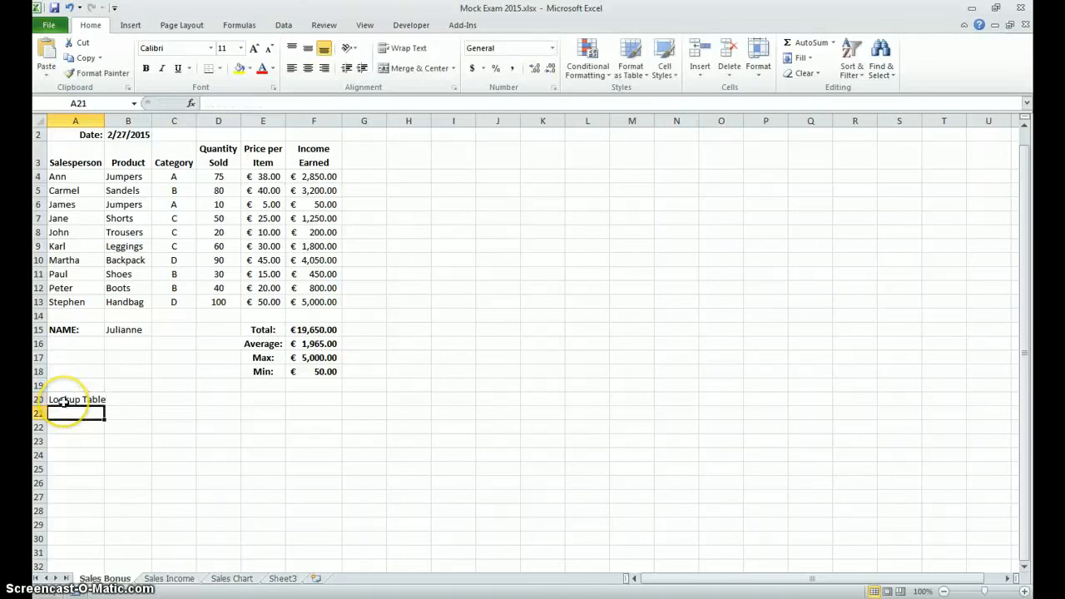
type("Cate")
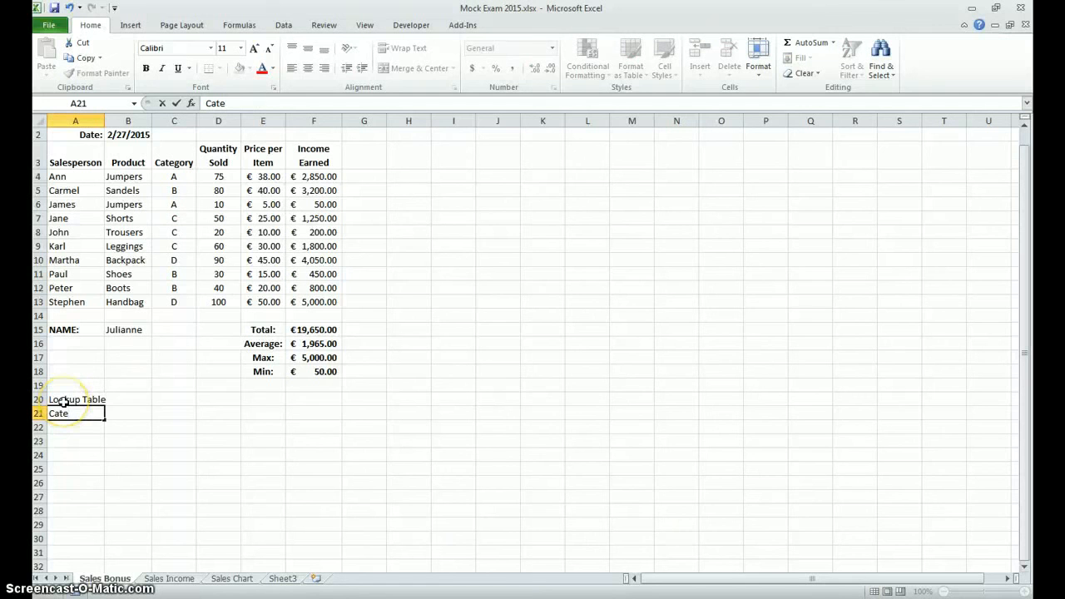
type("gory")
key("Return")
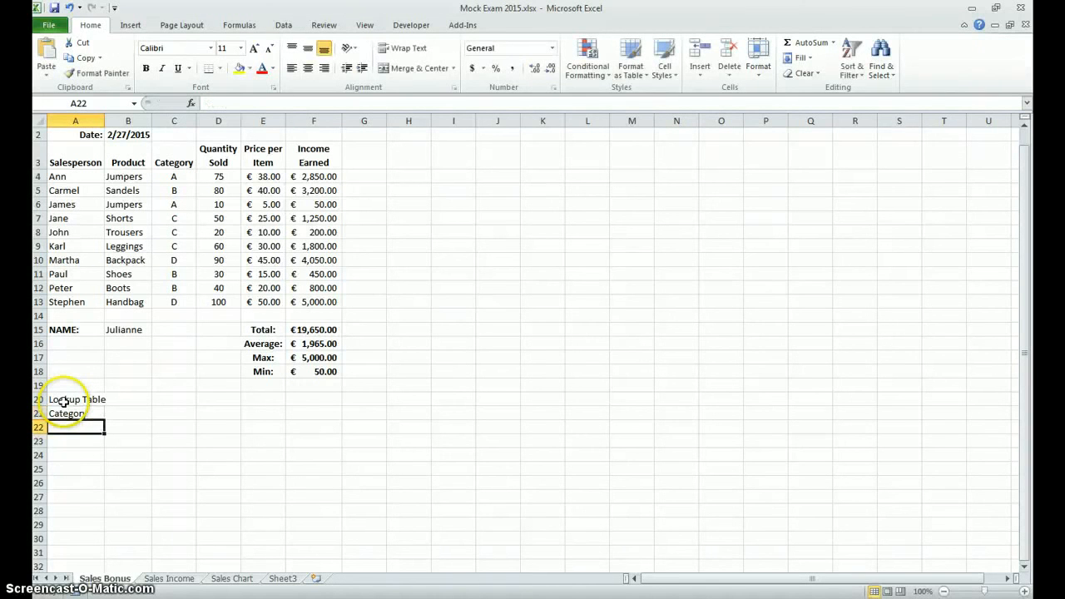
type("Target")
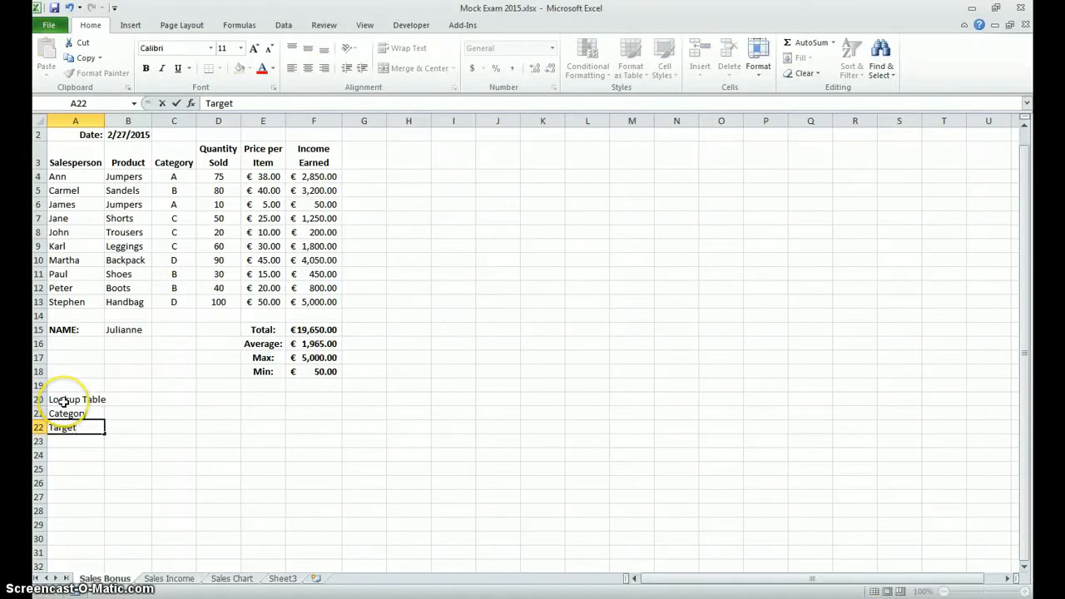
Step: Enter the categories A, B, C and D across cells B21 to E21 of the lookup table
key("Up")
key("Right")
type("A")
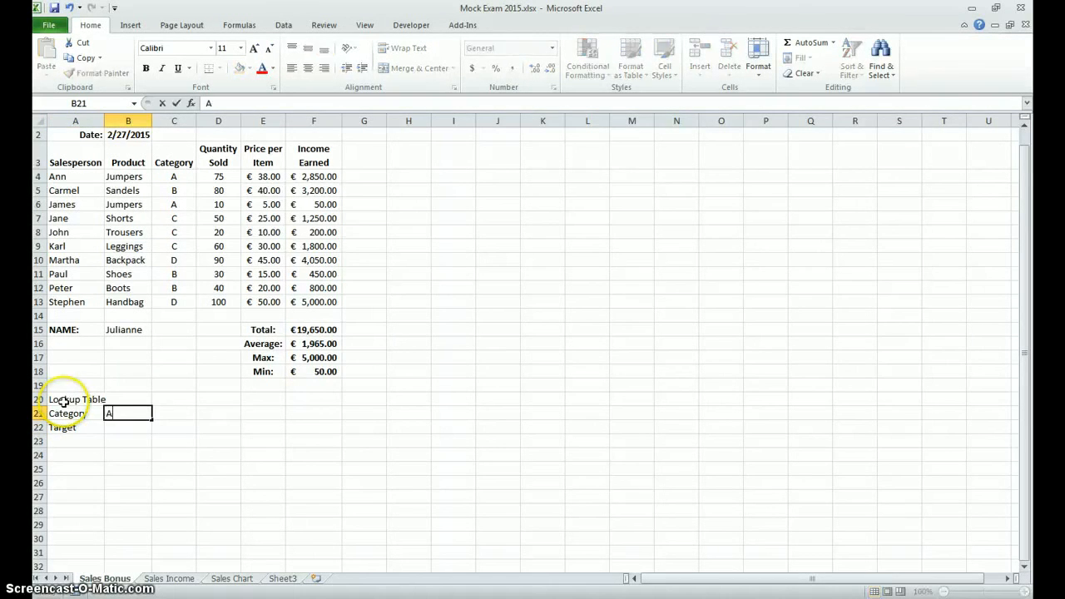
key("Right")
type("B")
key("Right")
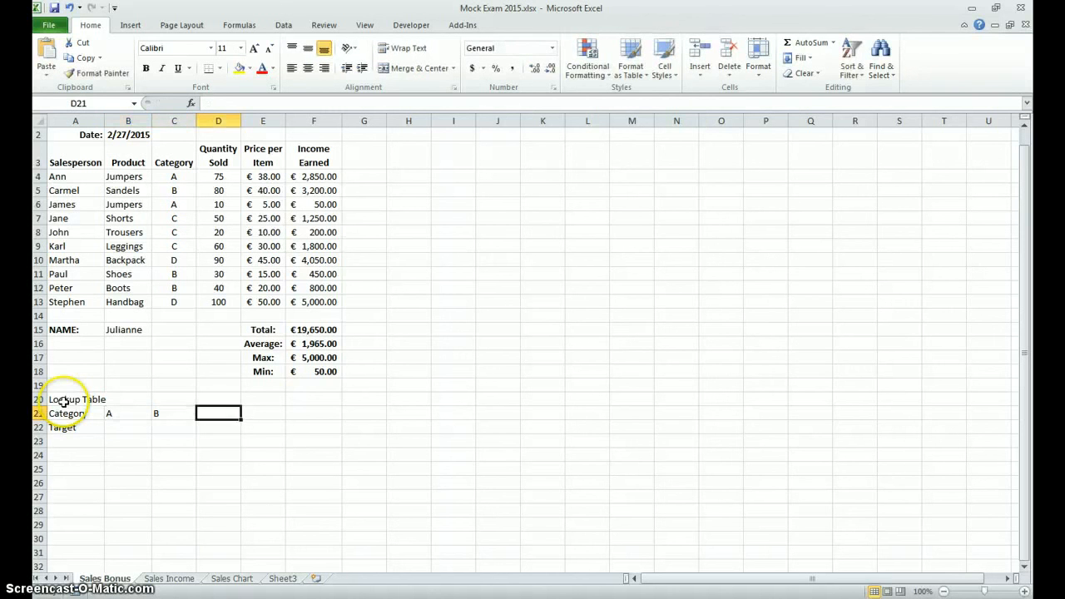
type("C")
key("Right")
type("D")
key("Return")
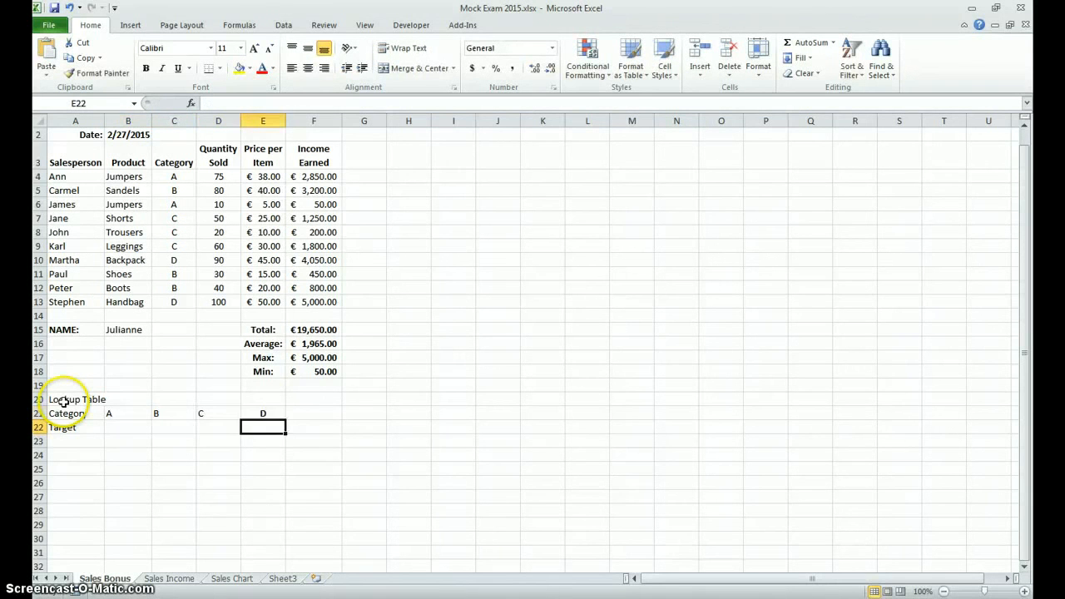
Step: Enter the targets 10, 20, 50 and 80 under categories A to D in cells B22 to E22
key("Left")
key("Left")
key("Left")
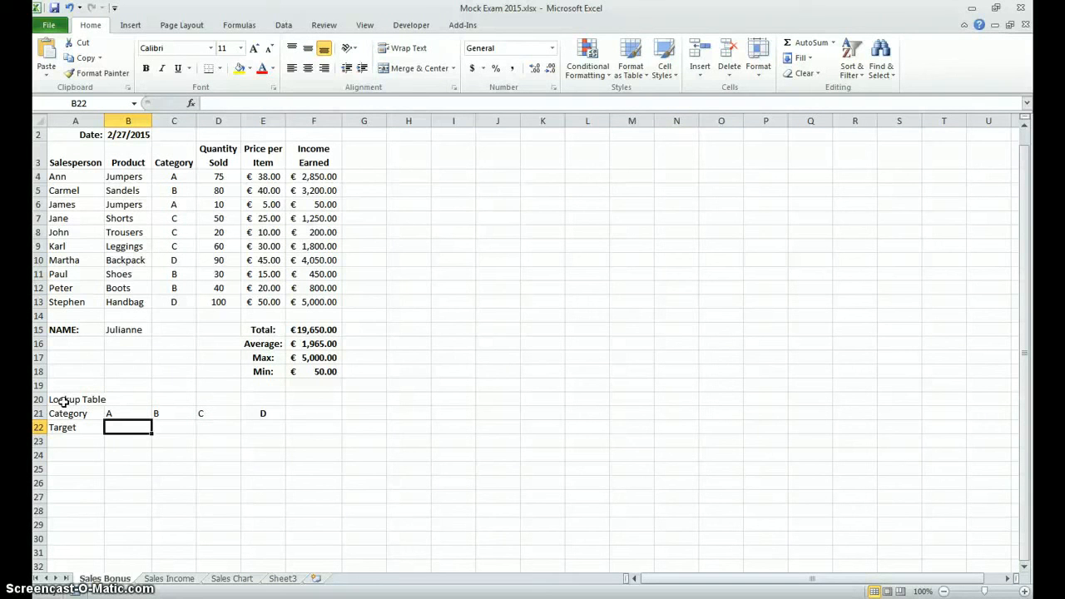
type("10")
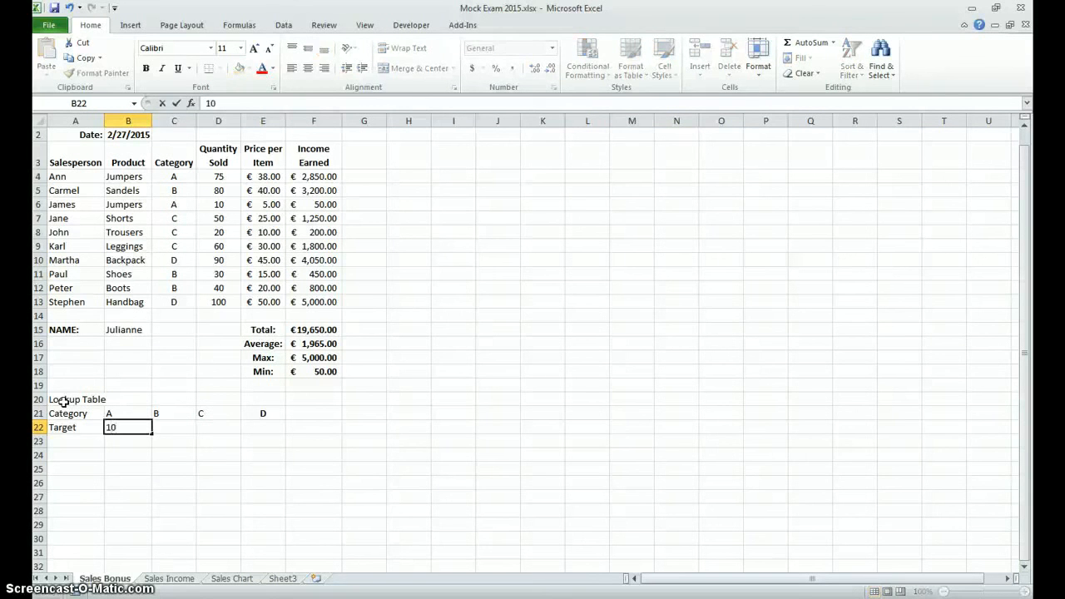
key("Tab")
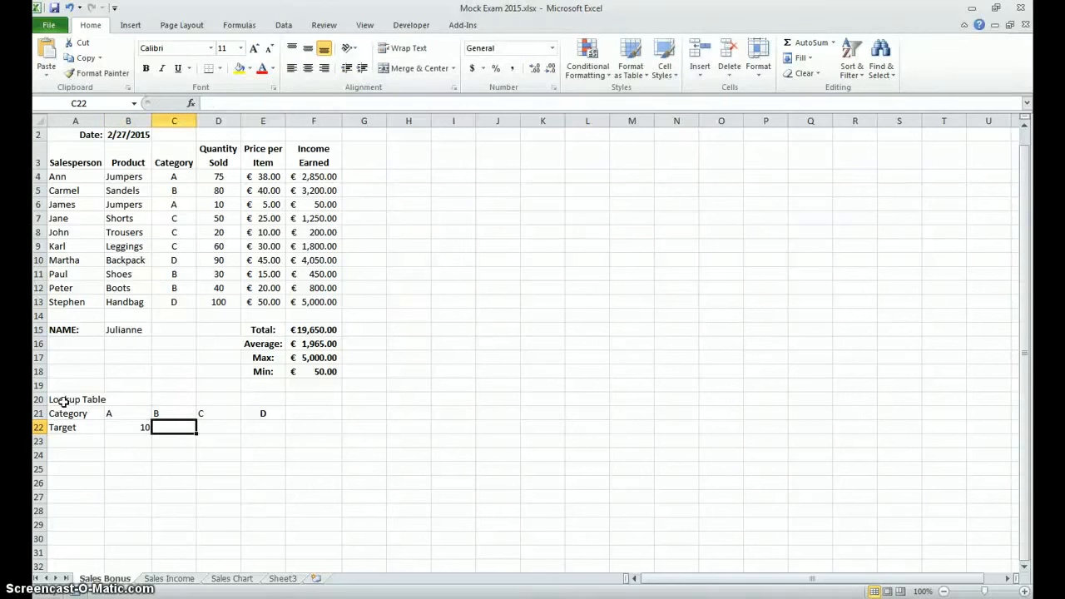
type("20")
key("Tab")
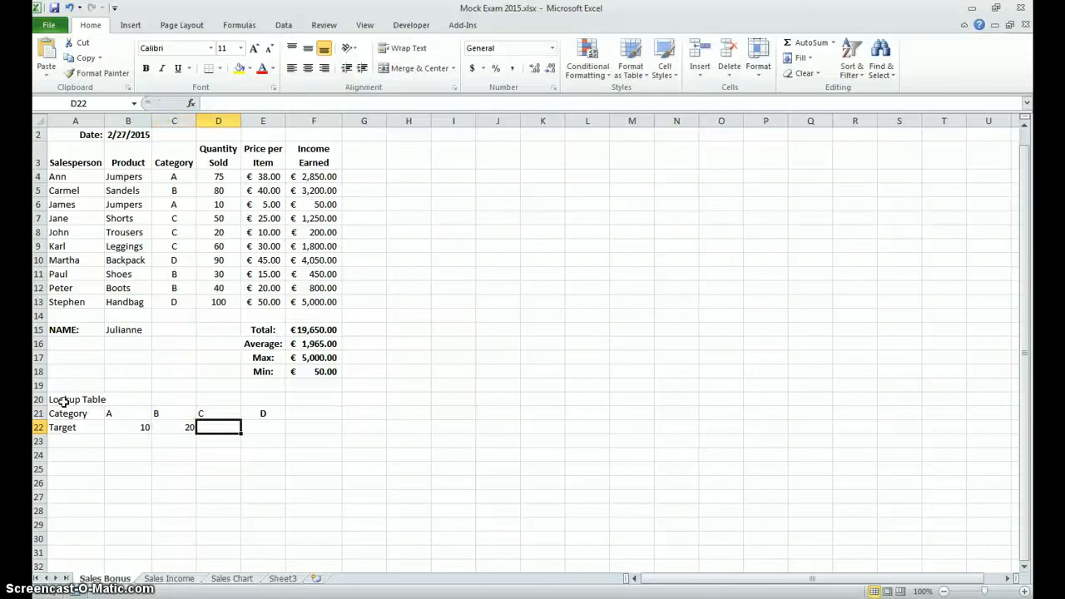
type("50")
key("Tab")
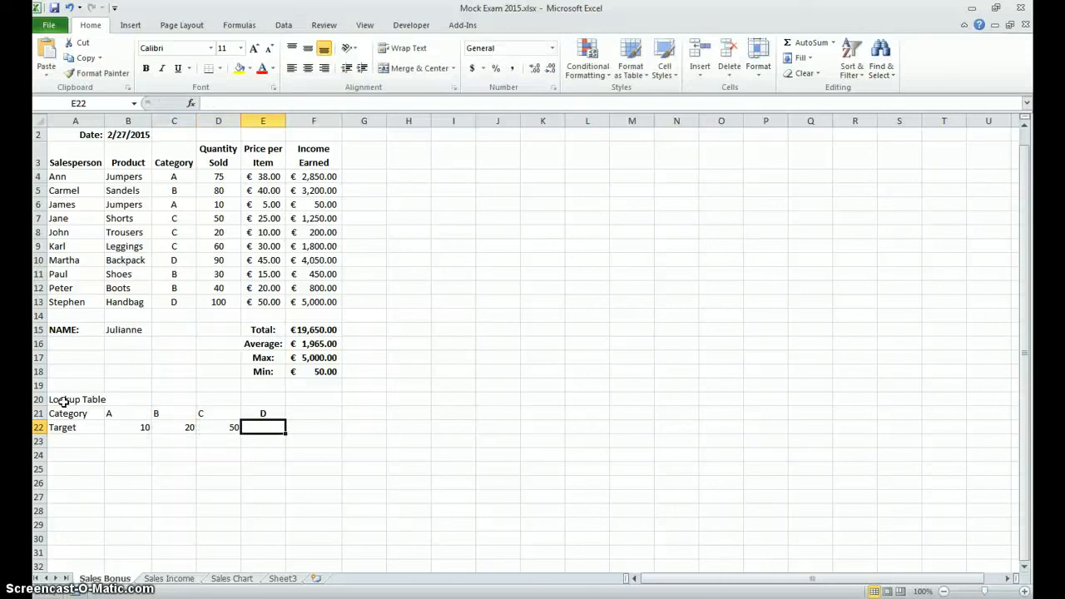
type("8")
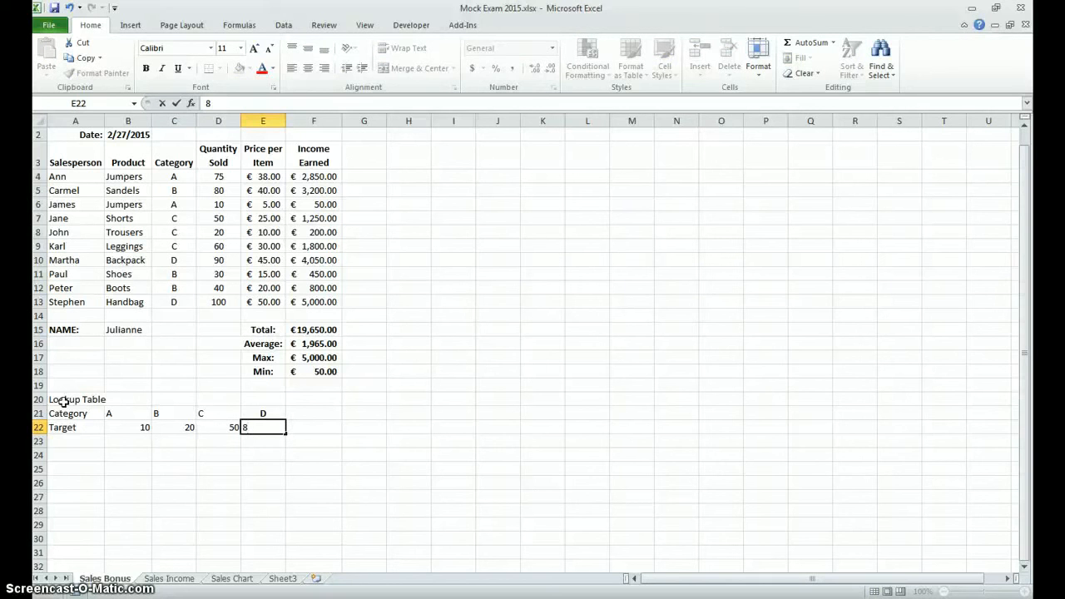
type("0")
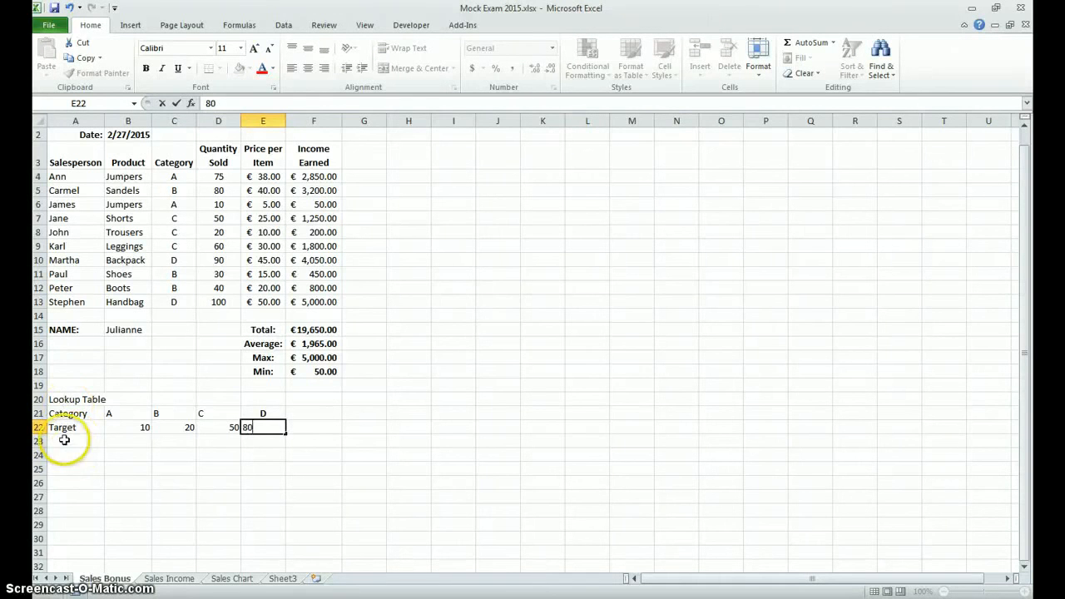
left_click(65, 439)
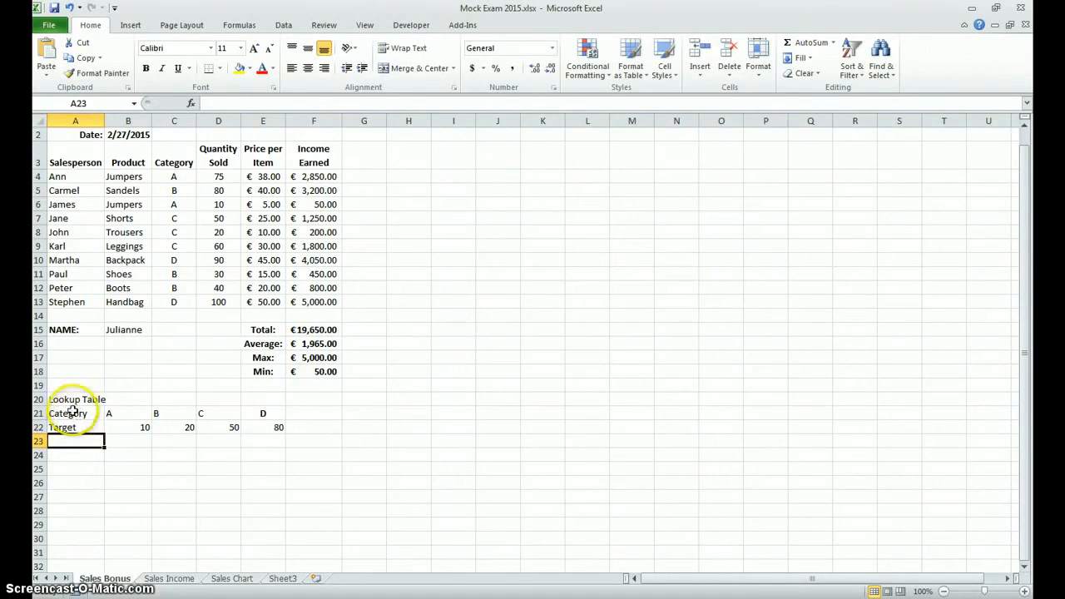
Step: Apply all borders to the lookup table range A21:E22
left_click_drag(66, 413, 278, 426)
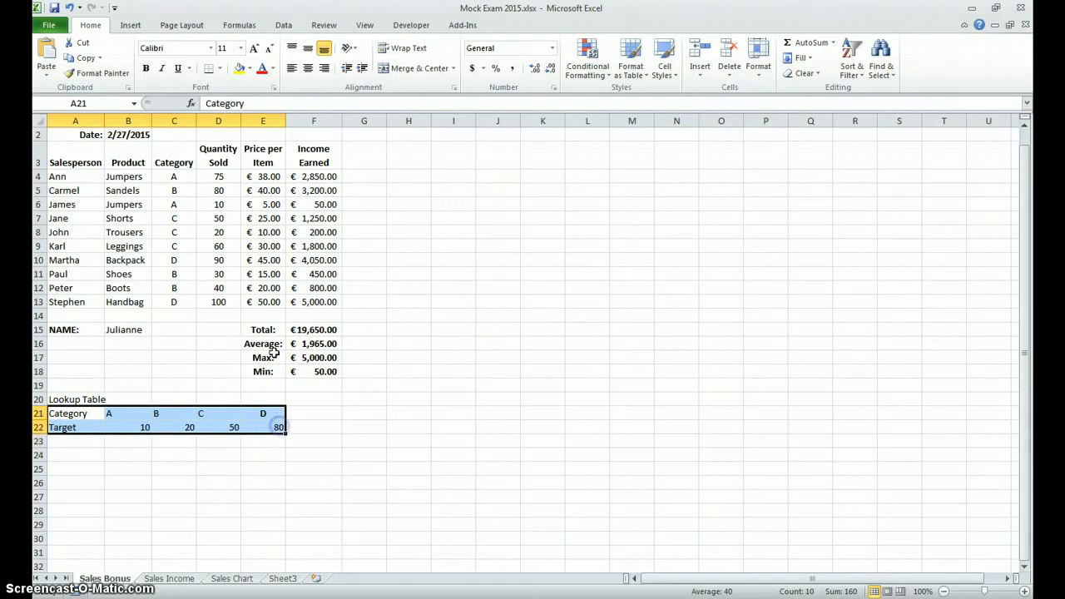
left_click(219, 68)
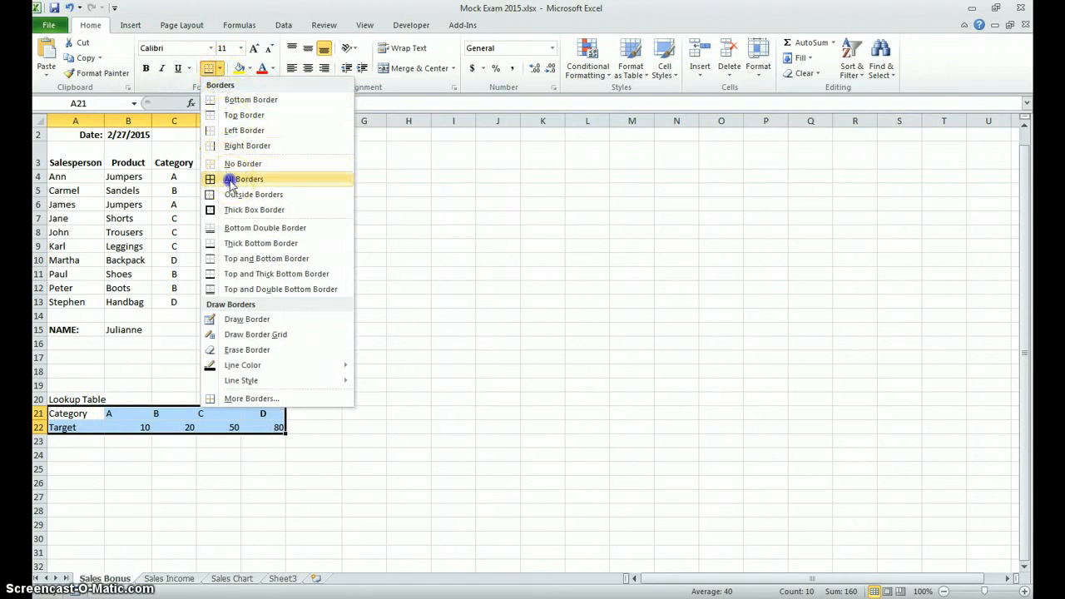
left_click(229, 179)
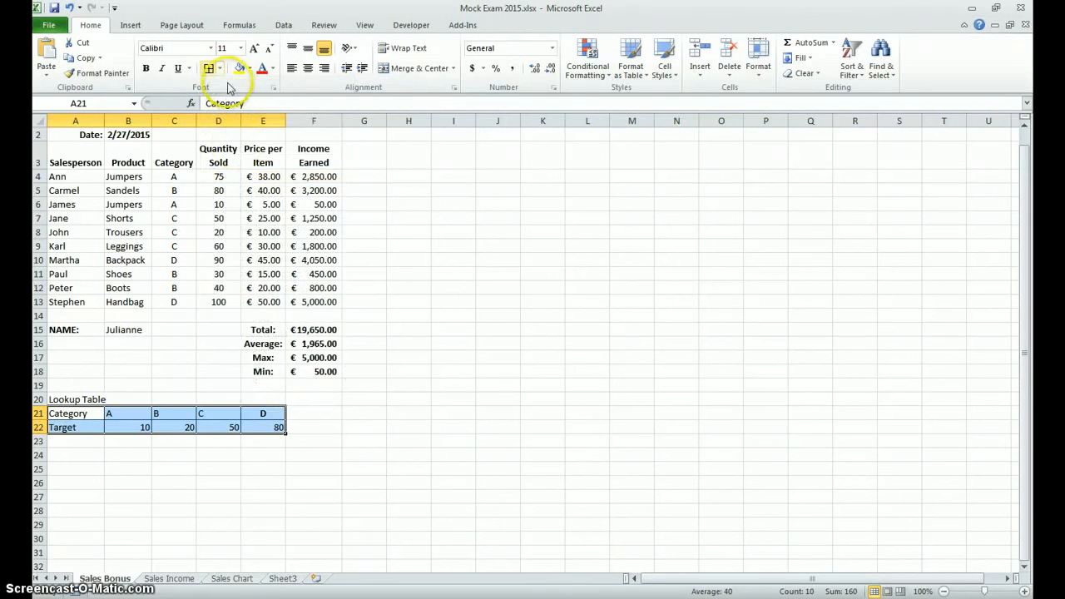
Step: Make the Lookup Table title in A20 and the Category and Target labels in A21:A22 bold
left_click(77, 400)
left_click(147, 70)
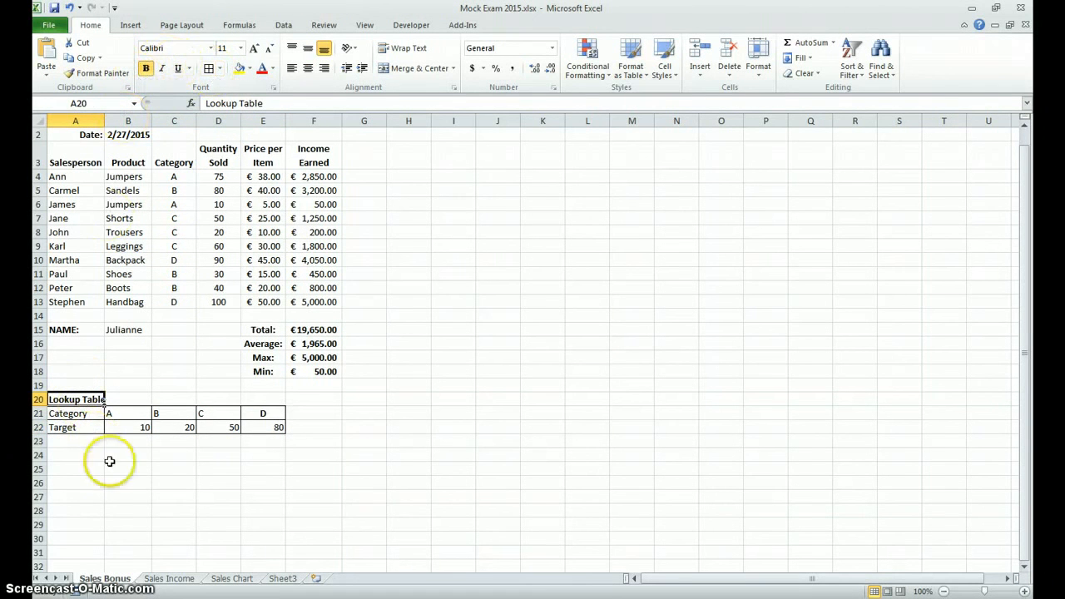
left_click_drag(67, 413, 74, 427)
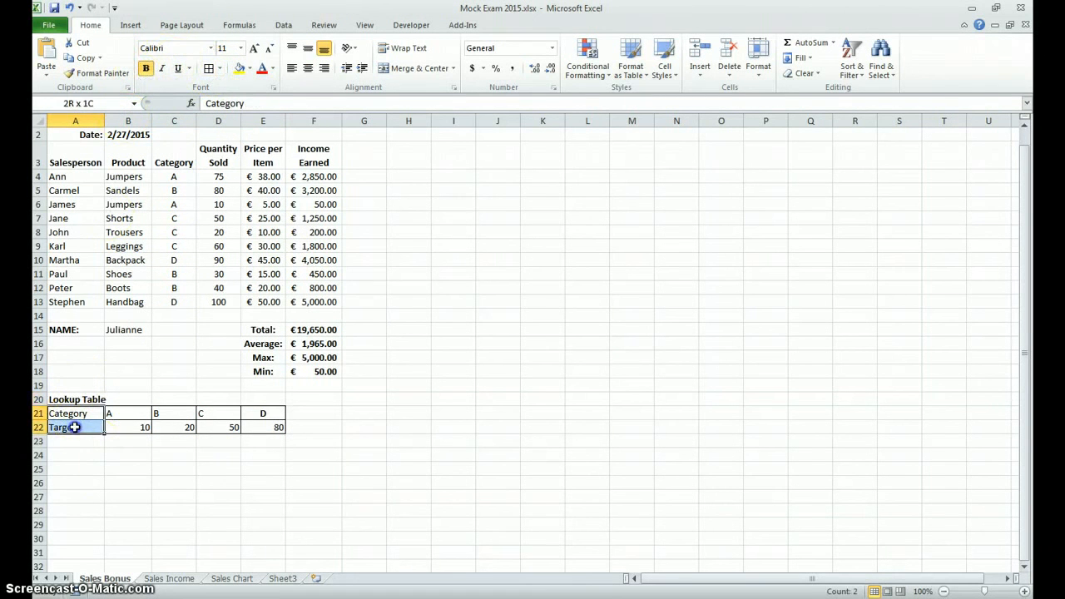
left_click(145, 69)
left_click(129, 470)
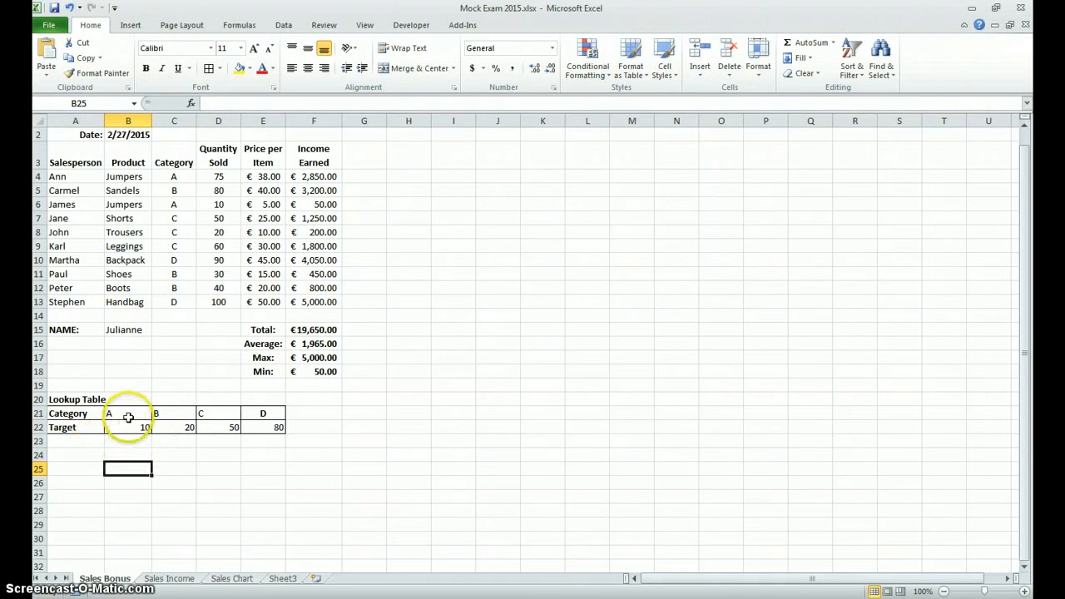
Step: Centre the category letters and targets in B21:E22 and remove the bold from the D in E21
left_click_drag(143, 415, 269, 424)
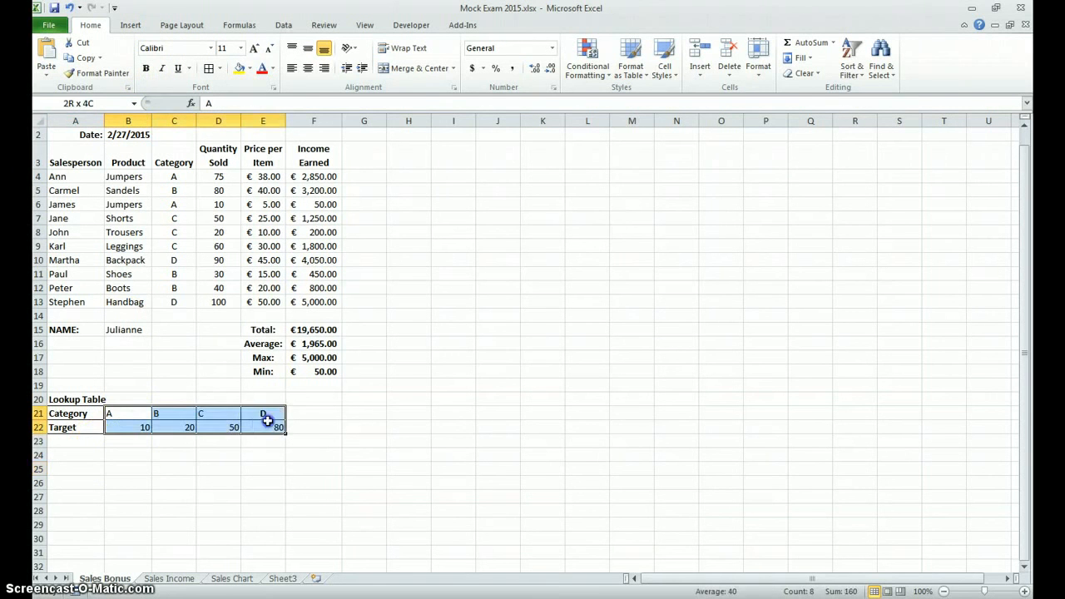
left_click(307, 69)
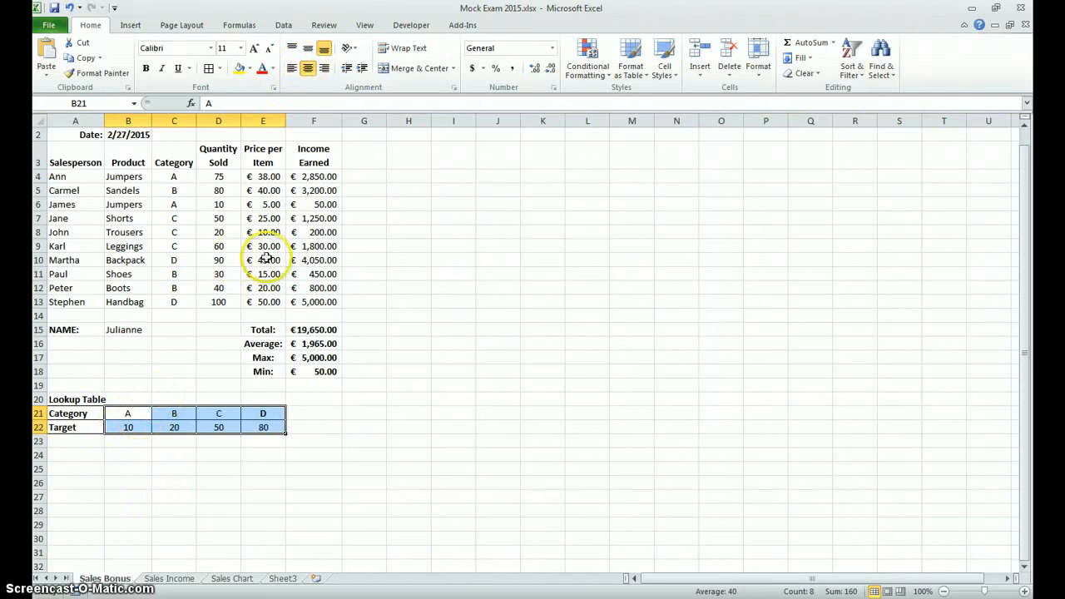
left_click(148, 497)
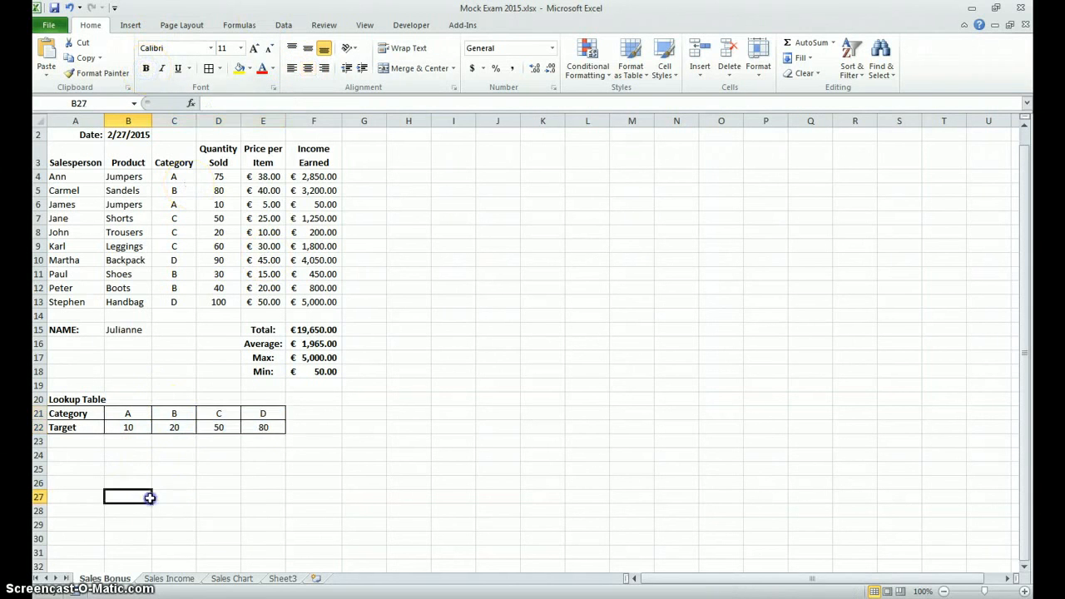